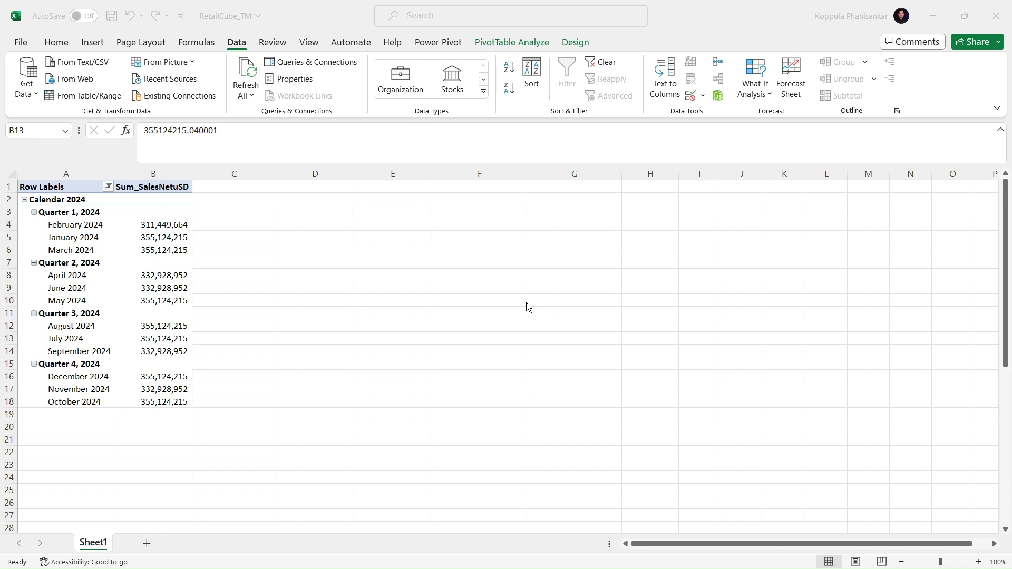
Step: Enter the label Measure1 in cell D3, beside the pivot table
left_click(57, 199)
left_click(303, 210)
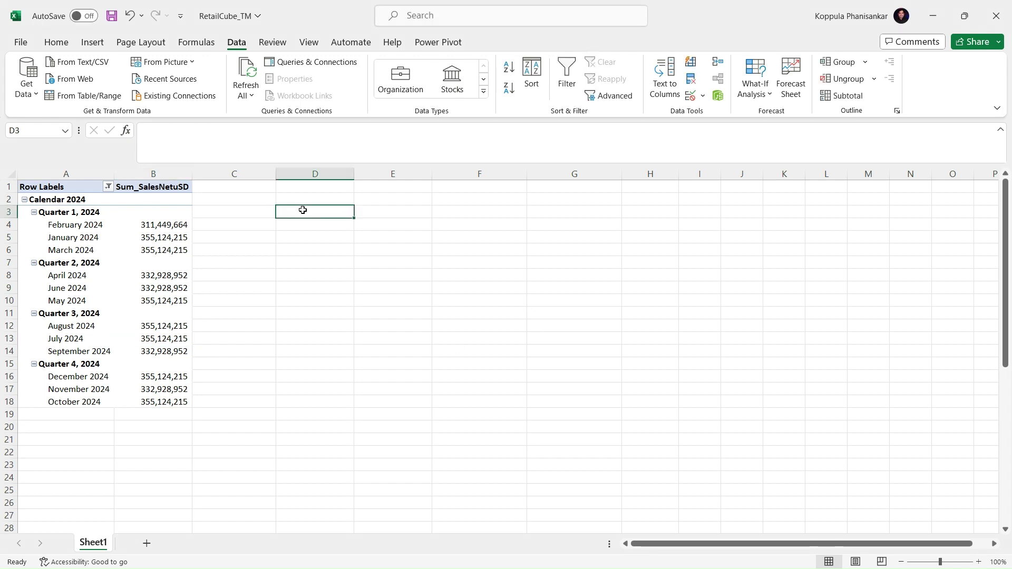
type("Mea")
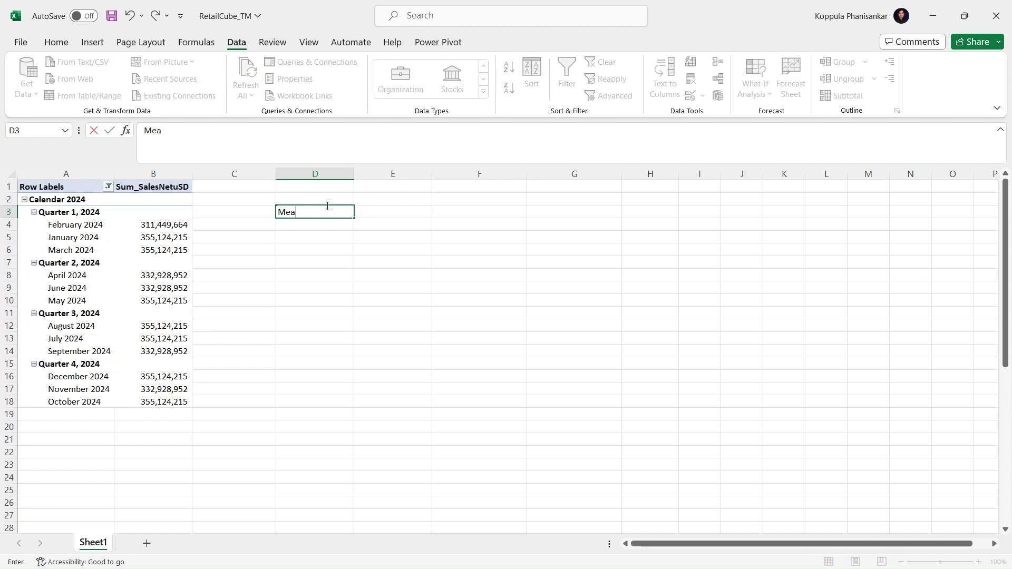
type("sure1")
key("Return")
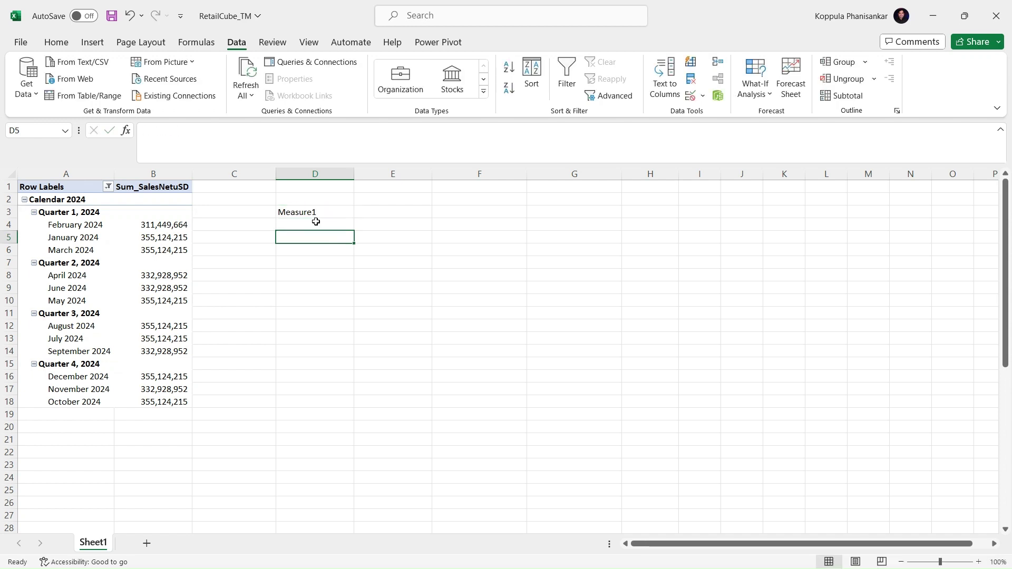
left_click(315, 213)
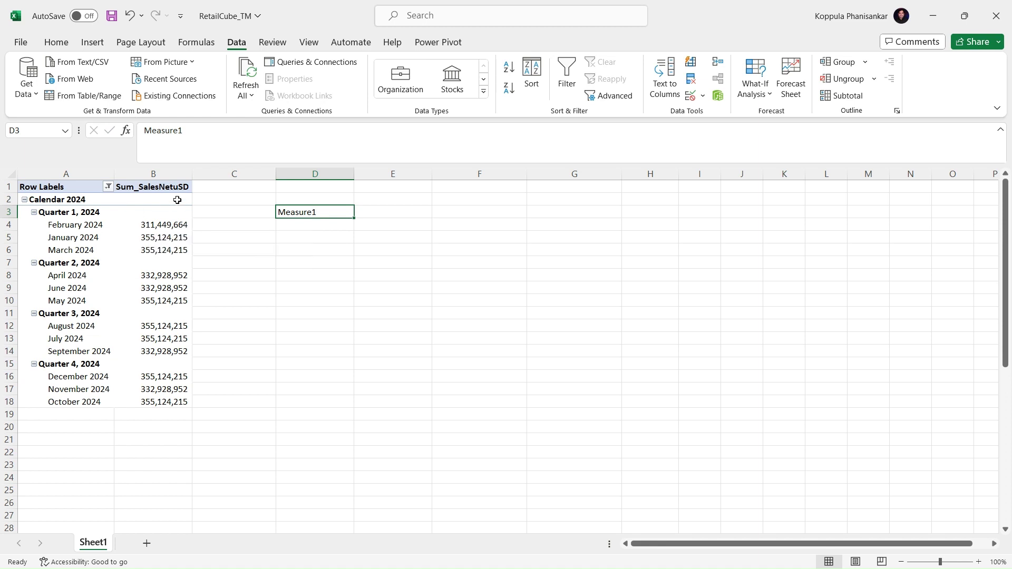
Step: Highlight the December 2024 sales value in the pivot table with a yellow fill
left_click(48, 200)
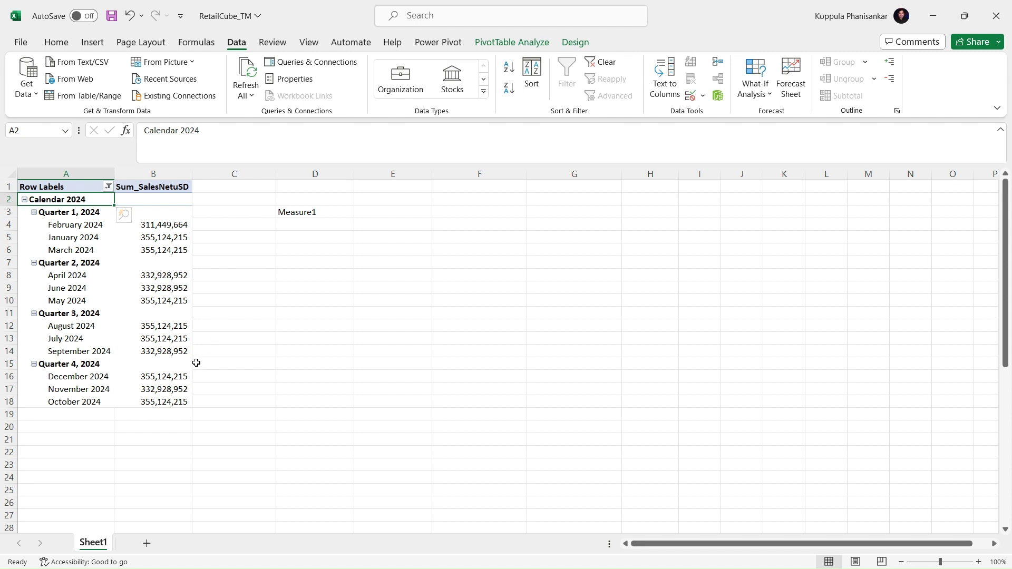
left_click(166, 376)
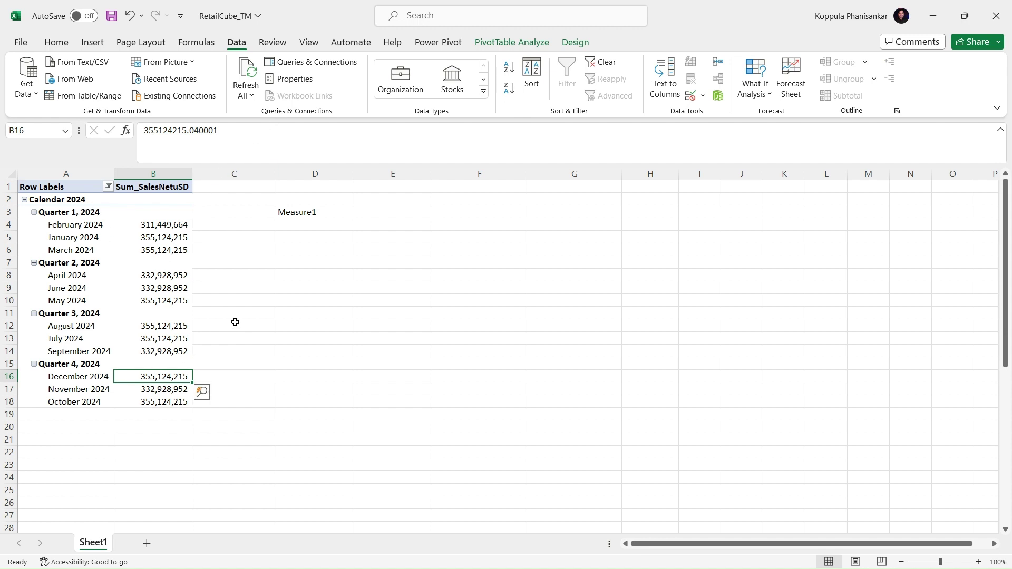
left_click(56, 43)
left_click(177, 88)
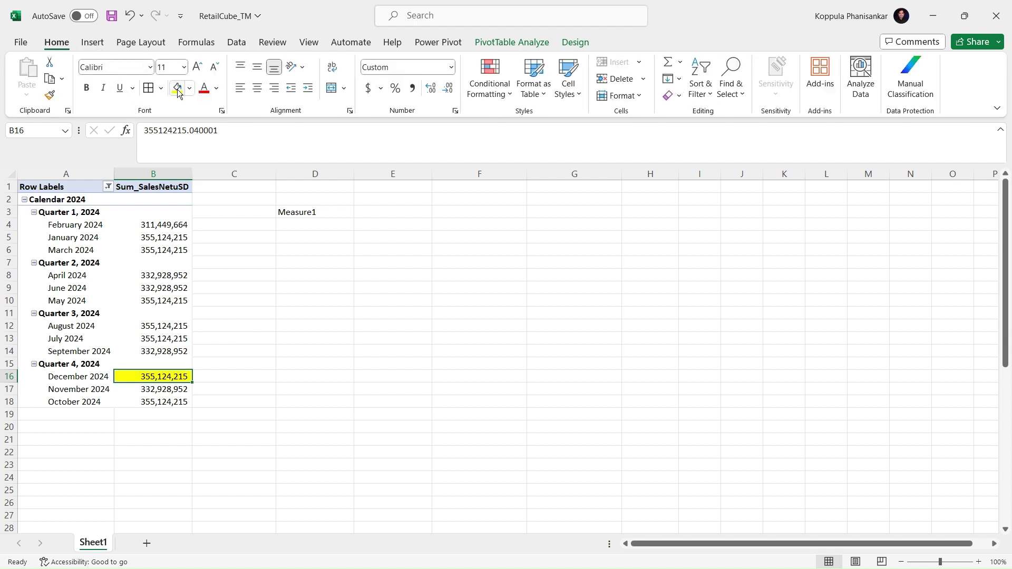
left_click(314, 213)
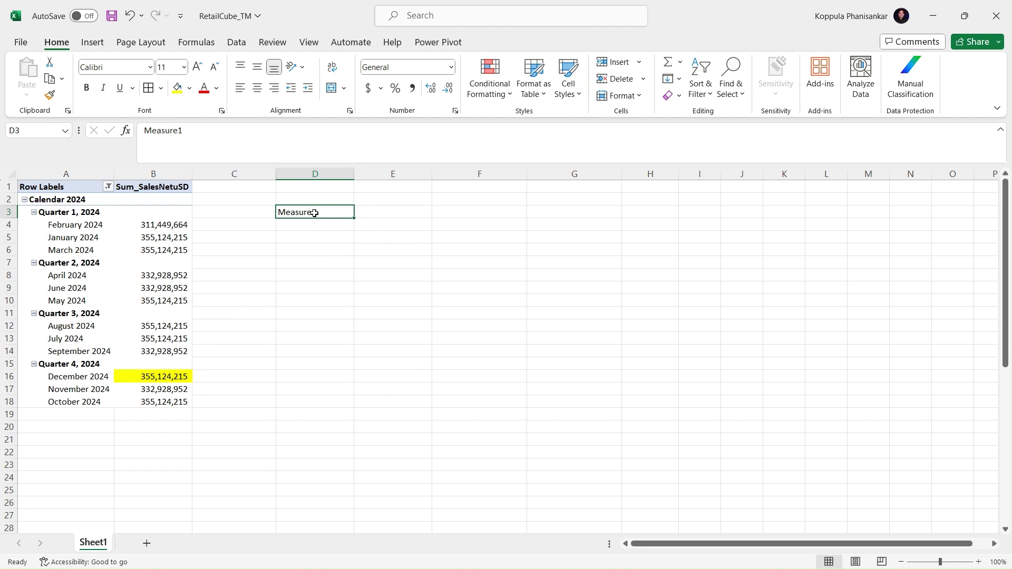
Step: Collapse and re-expand Quarter 1, 2024 in the pivot table to compare its total with its monthly sales values
mouse_move(183, 228)
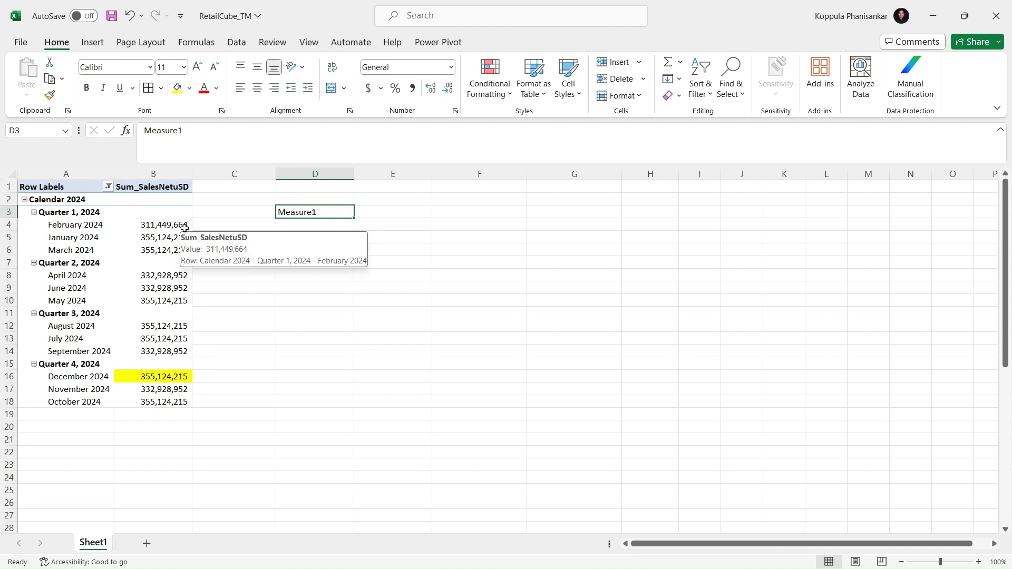
mouse_move(77, 226)
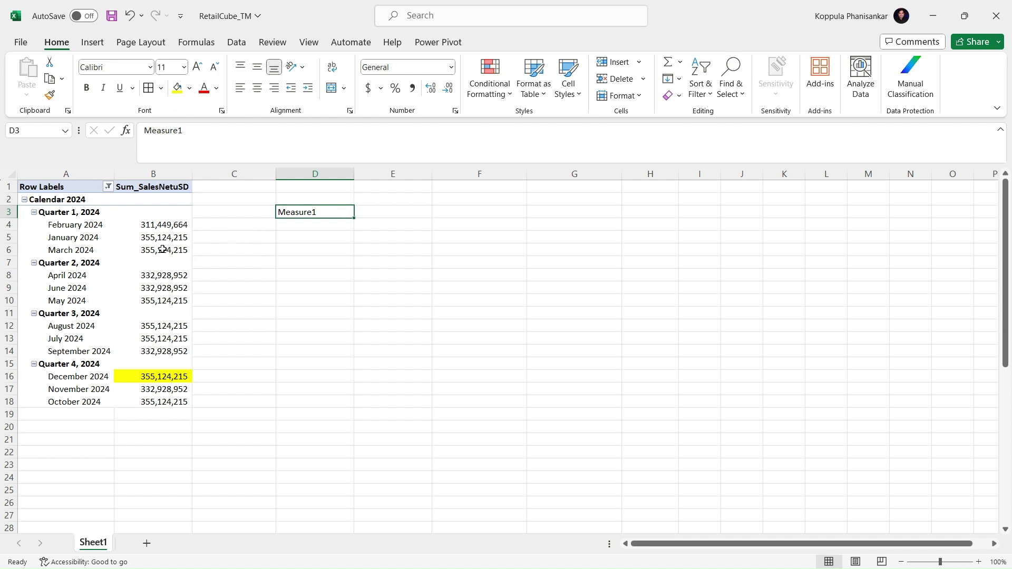
mouse_move(163, 249)
left_click(58, 213)
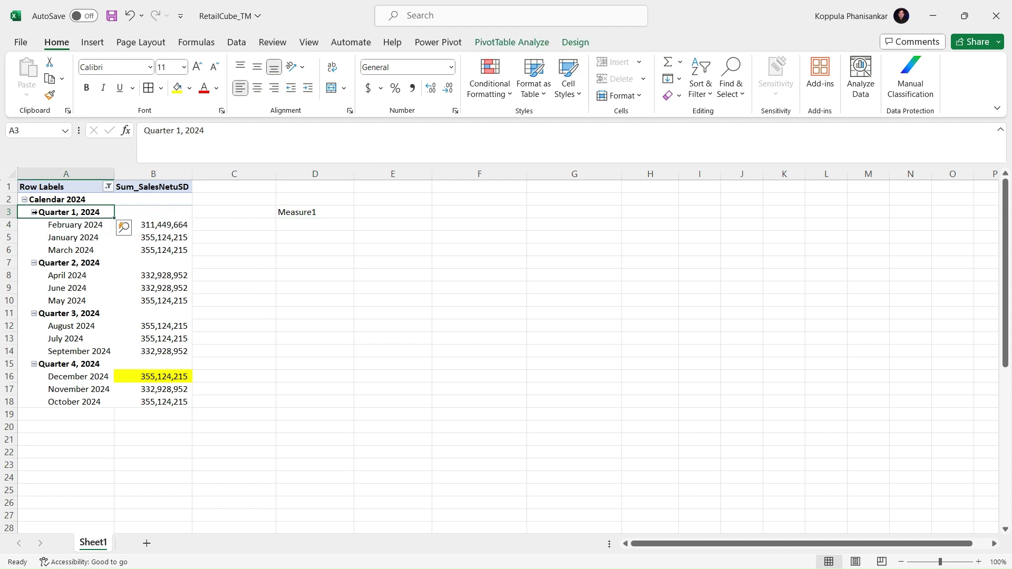
left_click(34, 213)
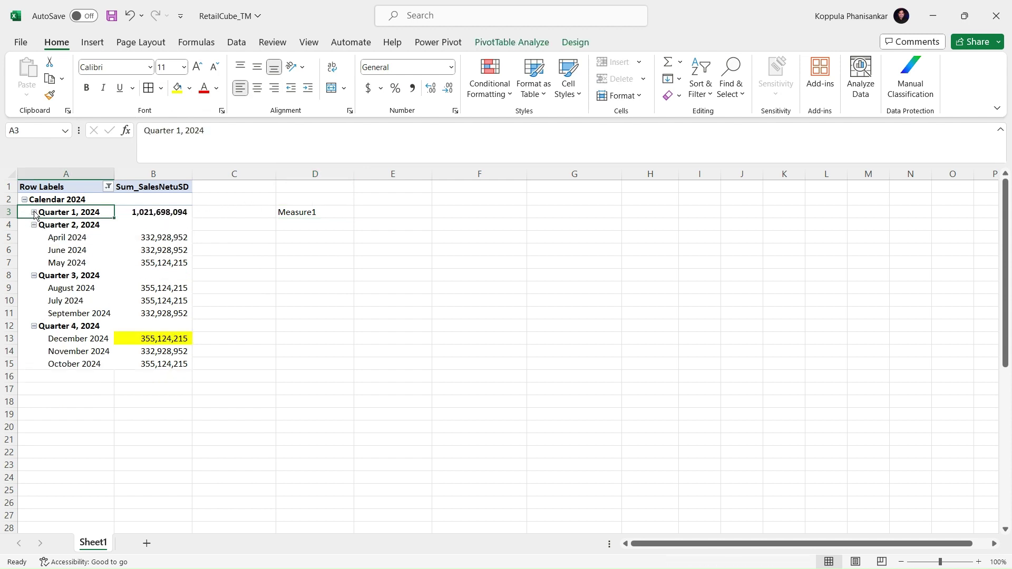
left_click(34, 212)
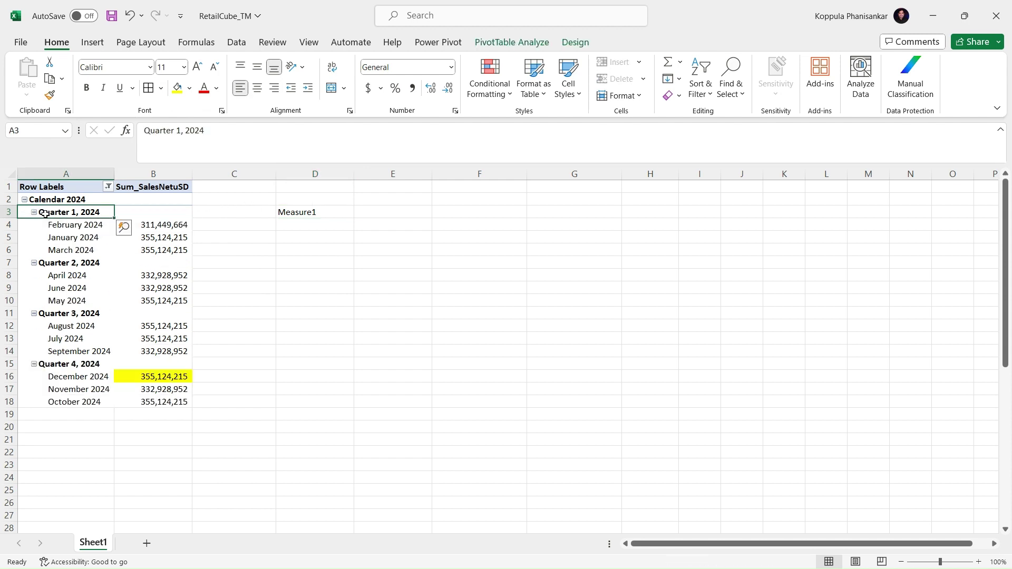
left_click(161, 250)
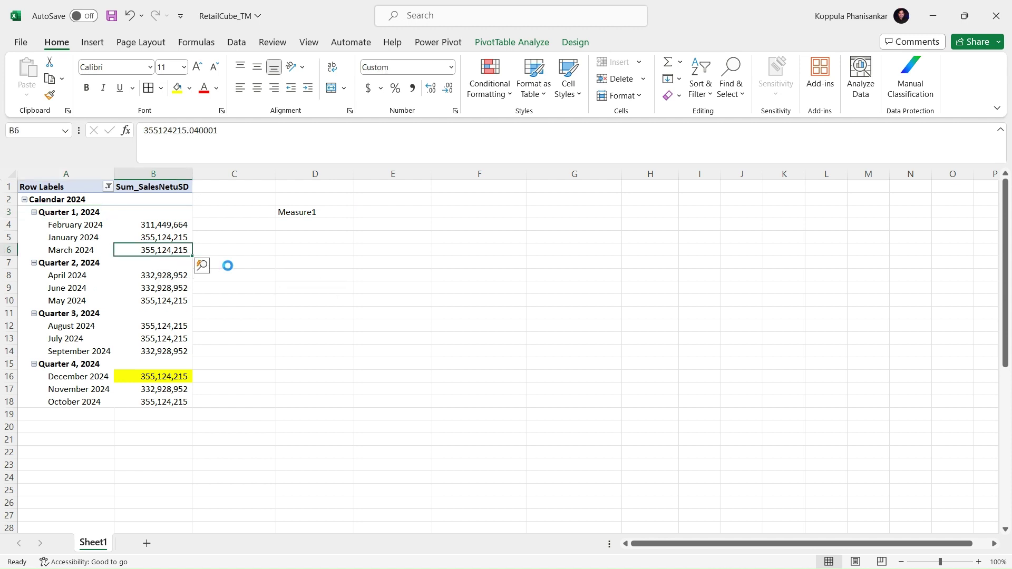
key("ctrl+c")
left_click(34, 212)
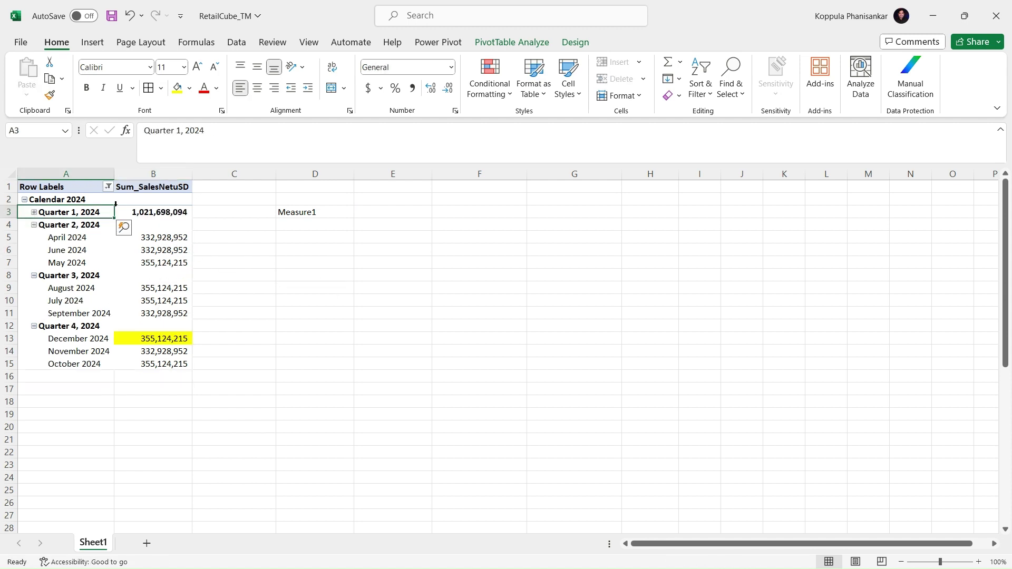
left_click(216, 210)
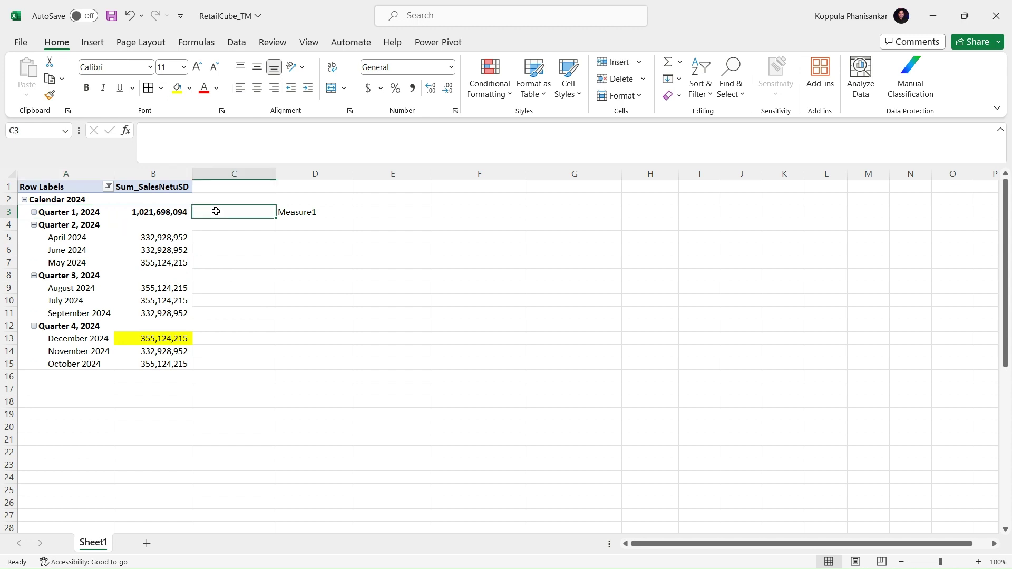
left_click(306, 217)
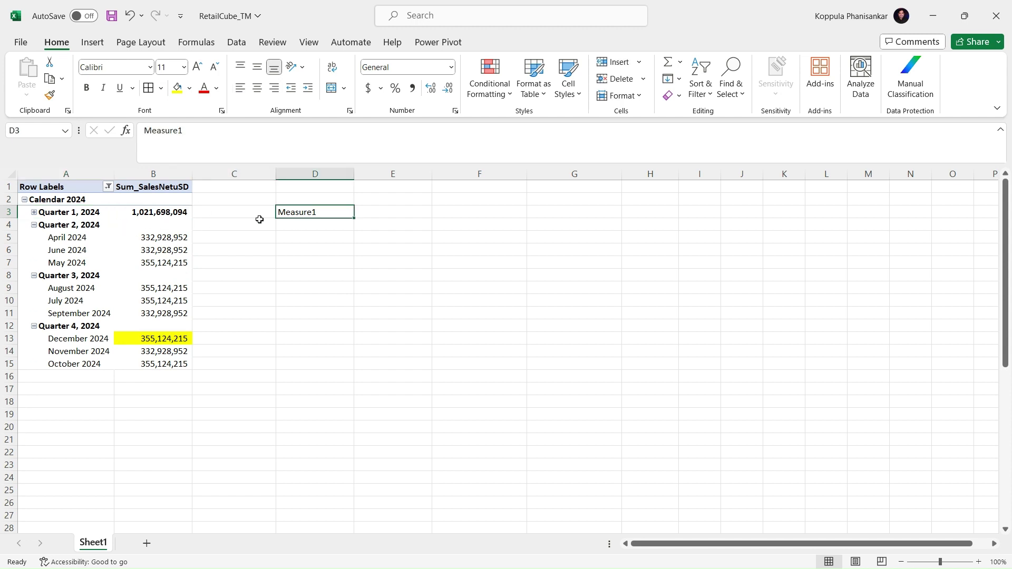
left_click(34, 213)
left_click_drag(81, 224, 170, 251)
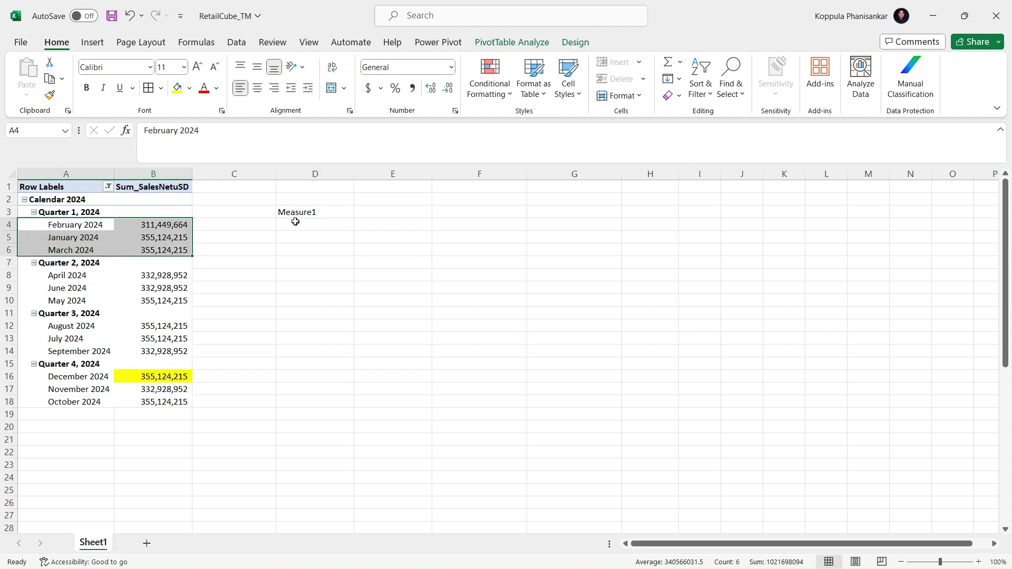
left_click(310, 211)
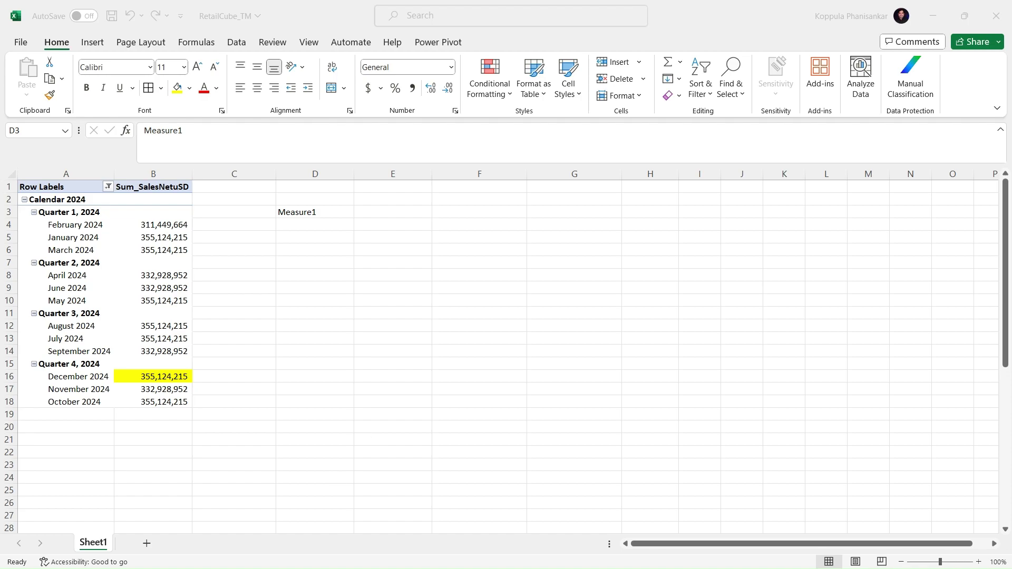
Step: Switch to Visual Studio and examine the year, quarter and month levels of DimTime's Calendar Year hierarchy in the model diagram
key("alt+Tab")
left_click(619, 369)
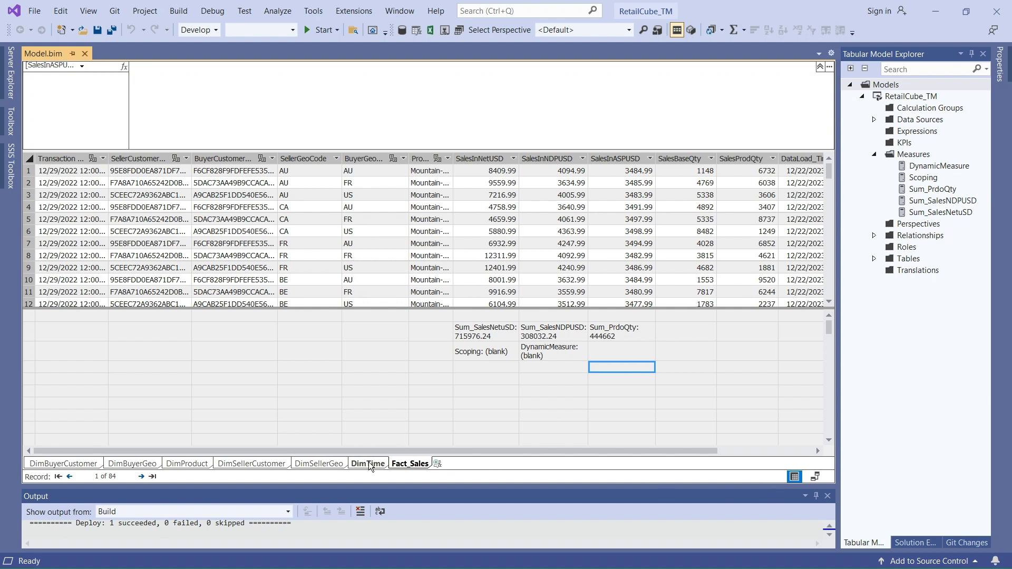
left_click(816, 476)
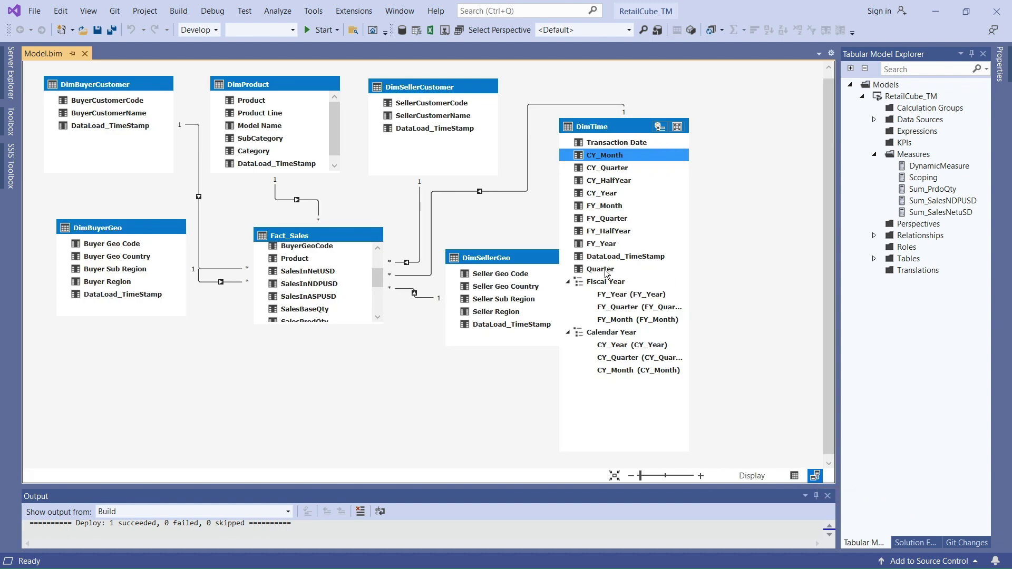
left_click(599, 334)
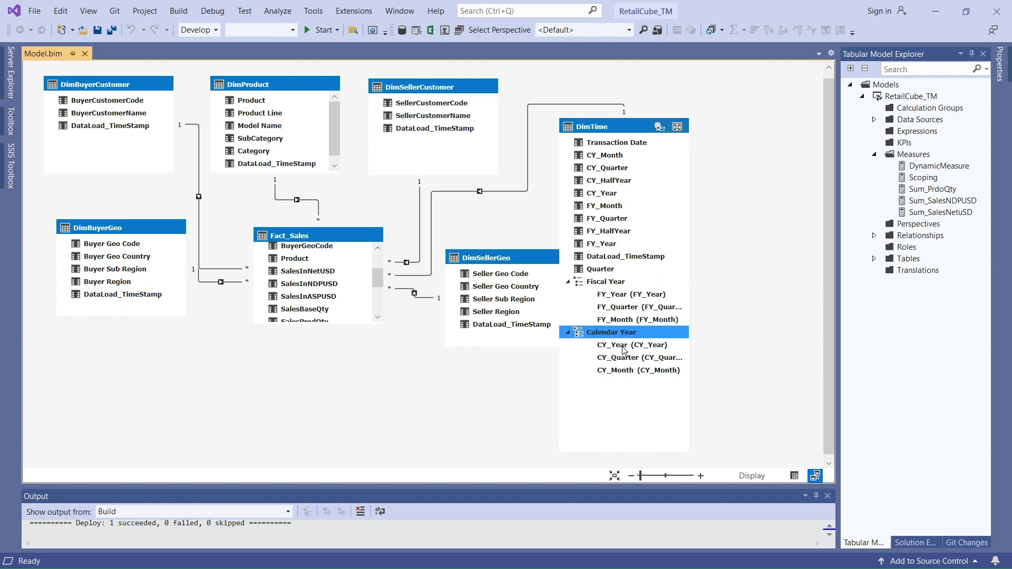
left_click(623, 347)
left_click(621, 357)
left_click(615, 370)
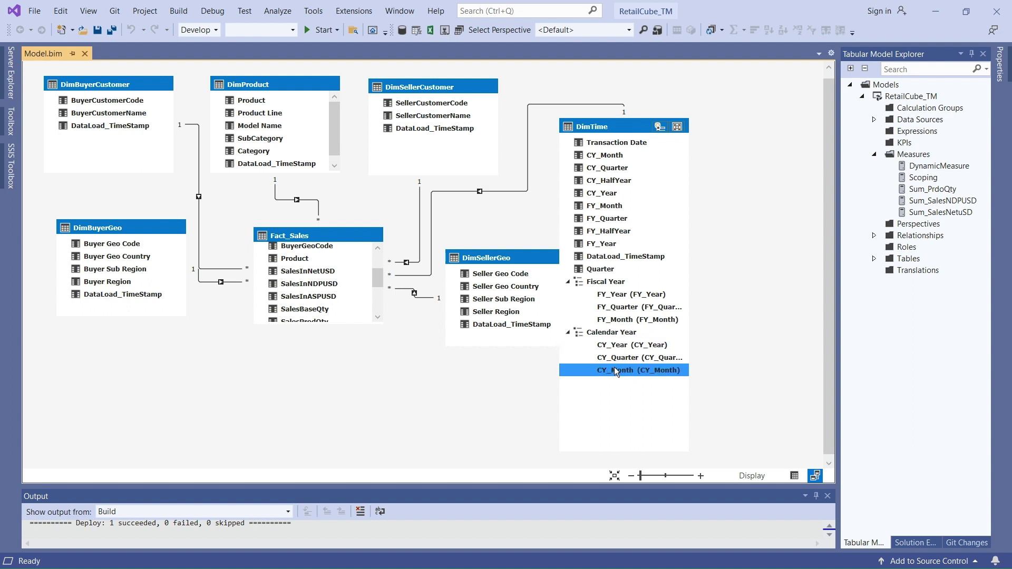
left_click(631, 346)
left_click(629, 358)
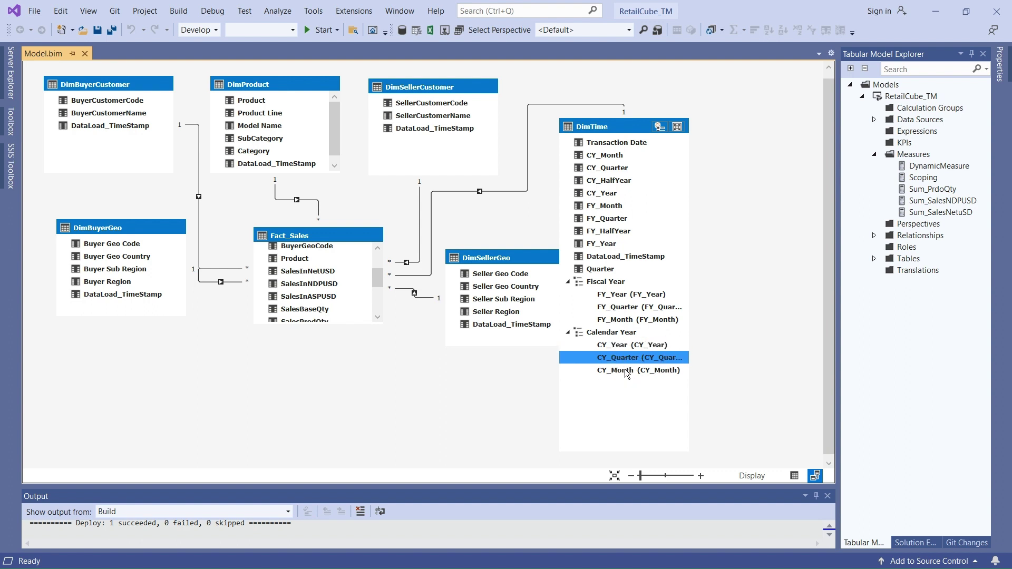
left_click(630, 365)
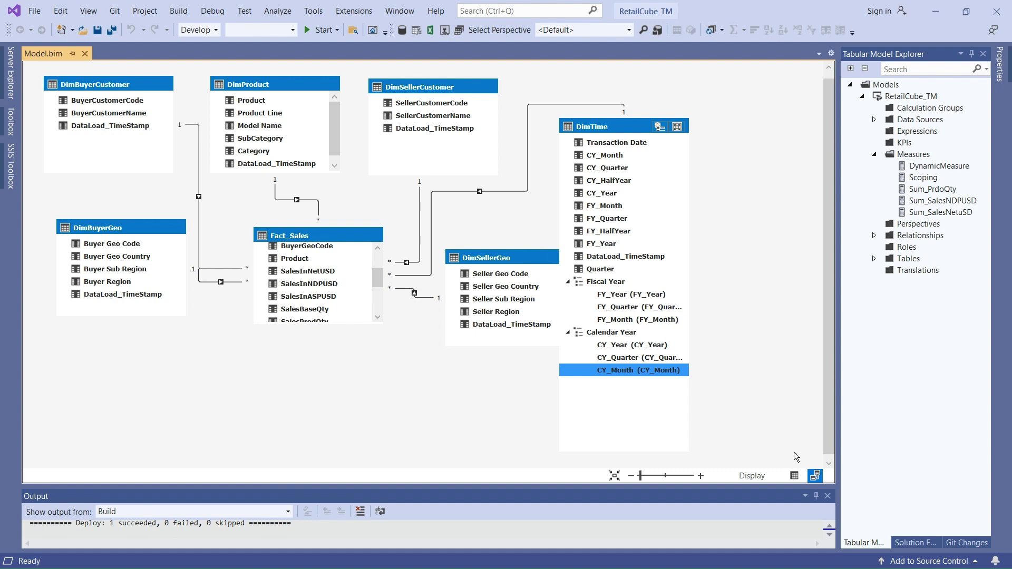
Step: Return to the data grid and begin a measure named SalesNetUsd_LastChild_Year in the empty measure cell of the SalesBaseQty column
left_click(794, 475)
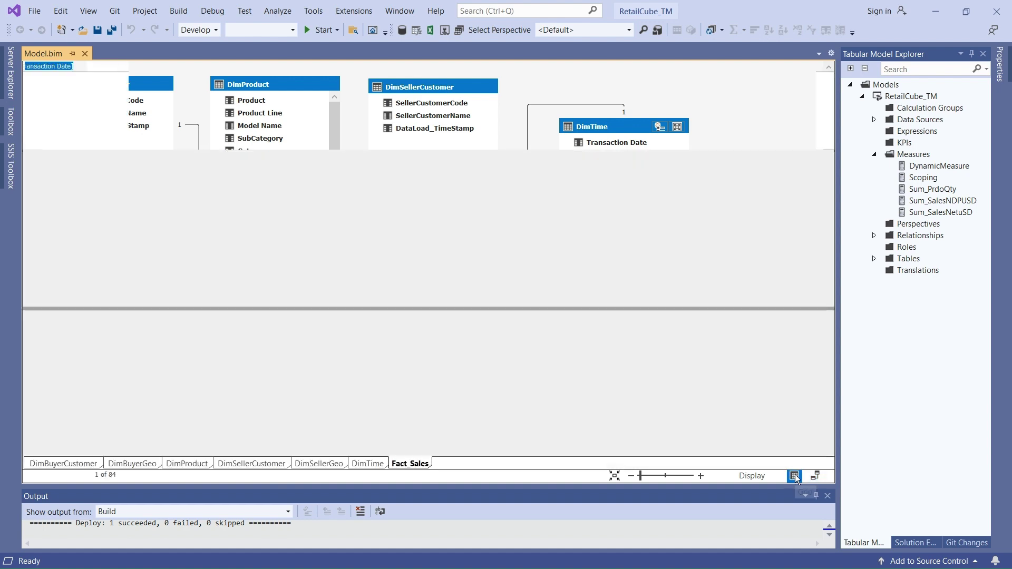
left_click(675, 340)
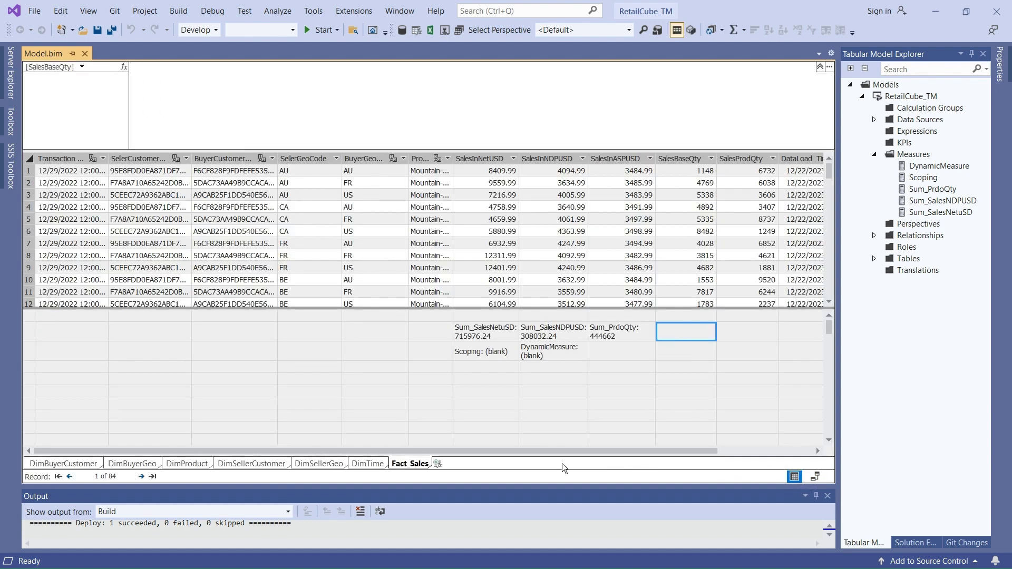
key("alt+Tab")
left_click(685, 330)
left_click(157, 71)
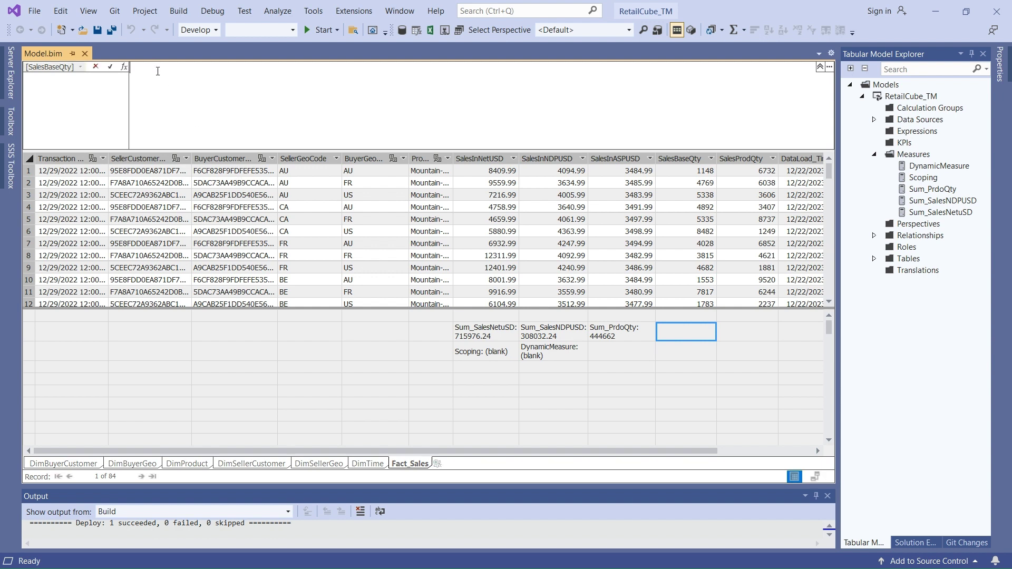
type("SalesNetUsd")
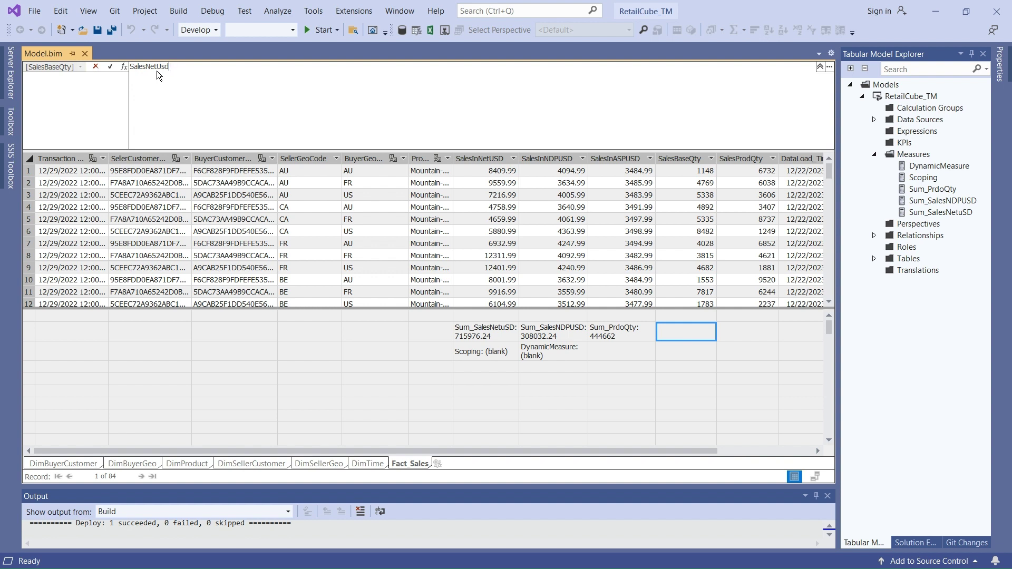
type("_LastChild_Year")
type(":=")
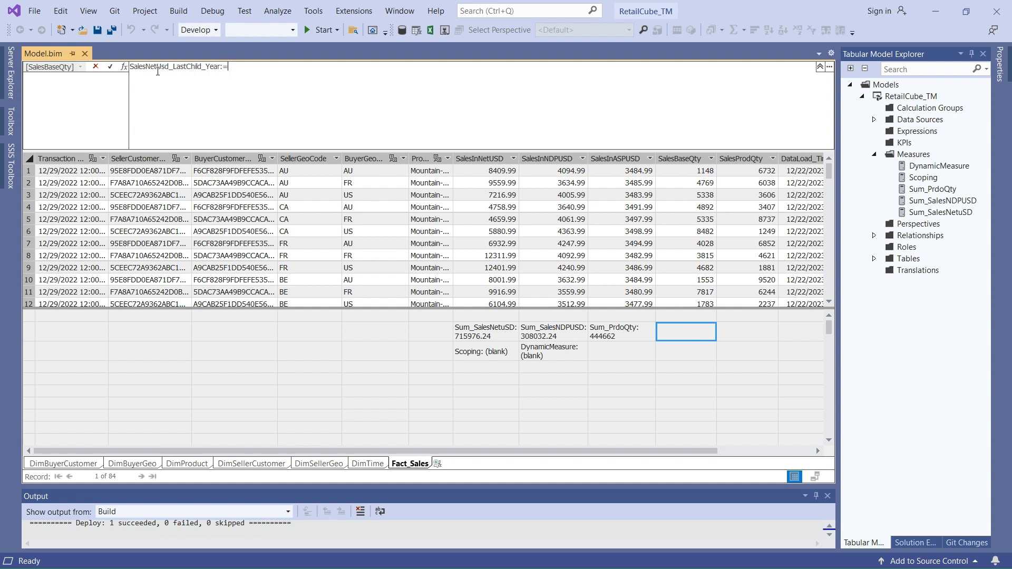
key("Return")
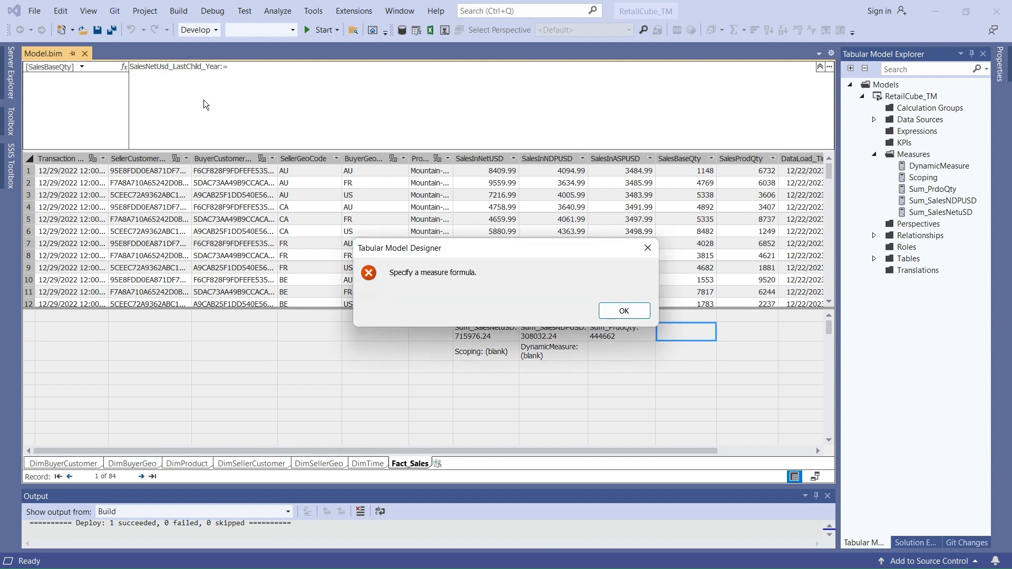
left_click(627, 310)
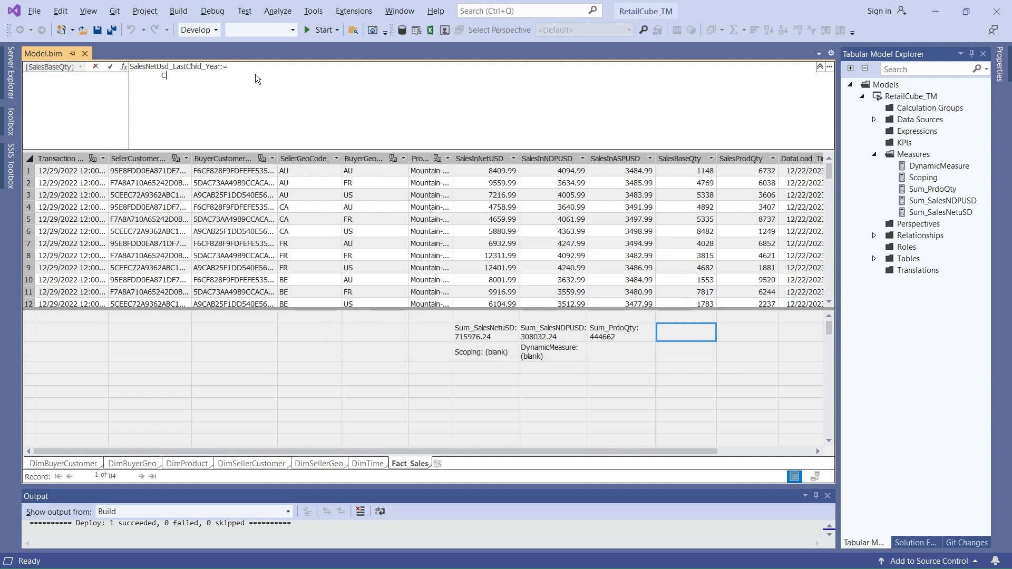
Step: Start the measure's formula with a CALCULATE call whose expression is 'Fact_Sales'[Sum_SalesNetuSD], and continue on a new line
type("Cal(")
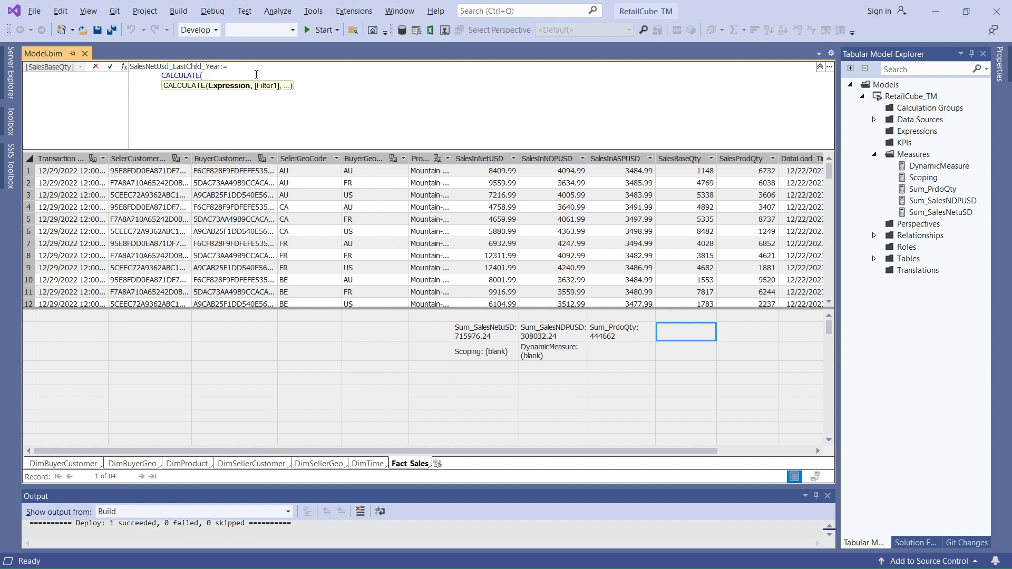
type("'Fact")
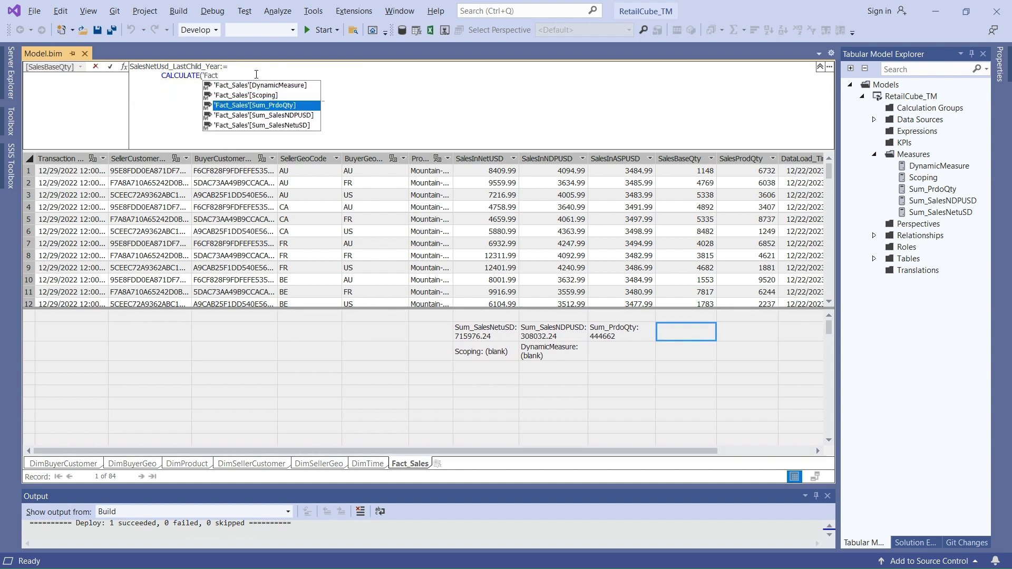
key("Down")
key("Down")
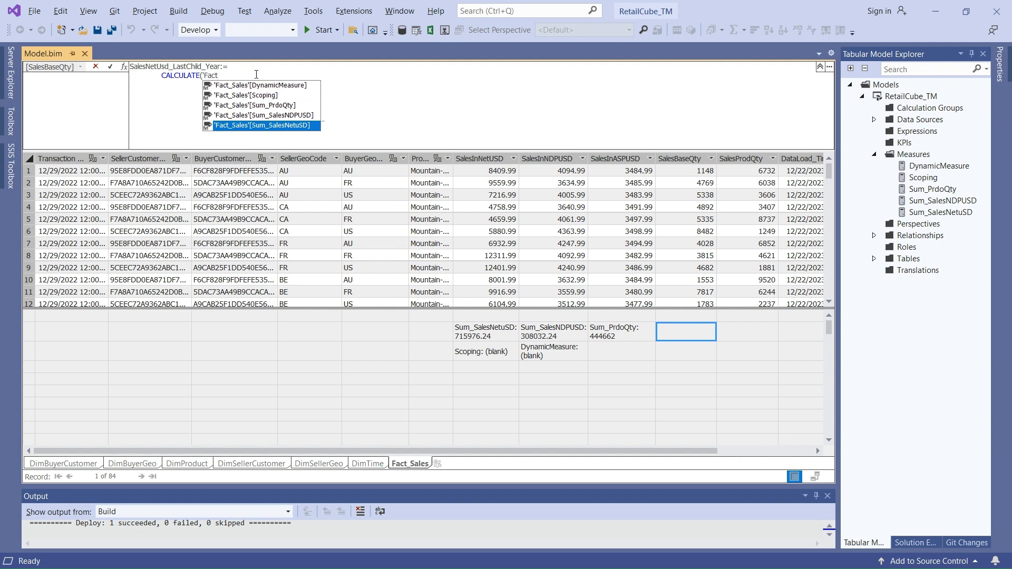
key("Tab")
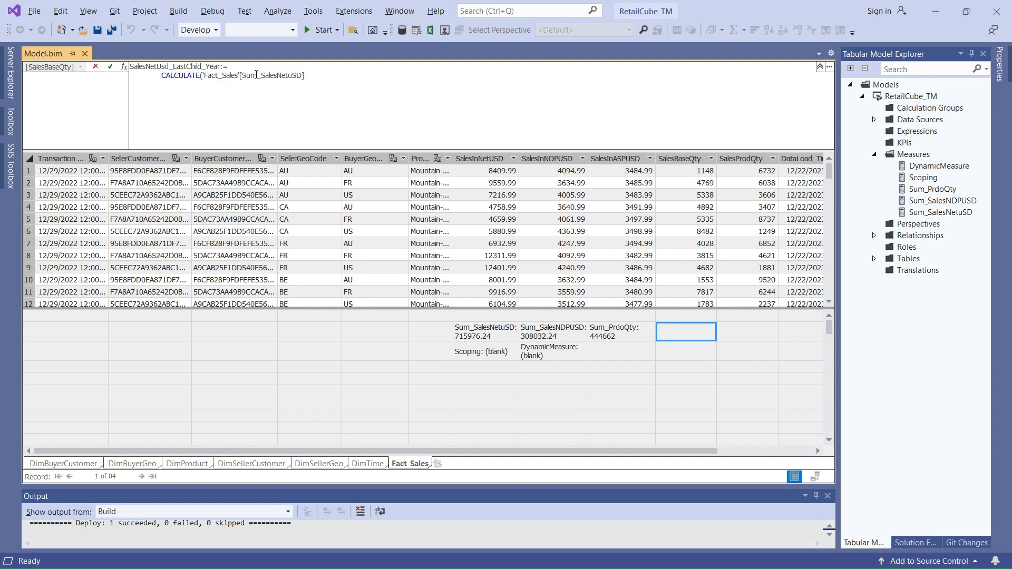
type(",")
key("Escape")
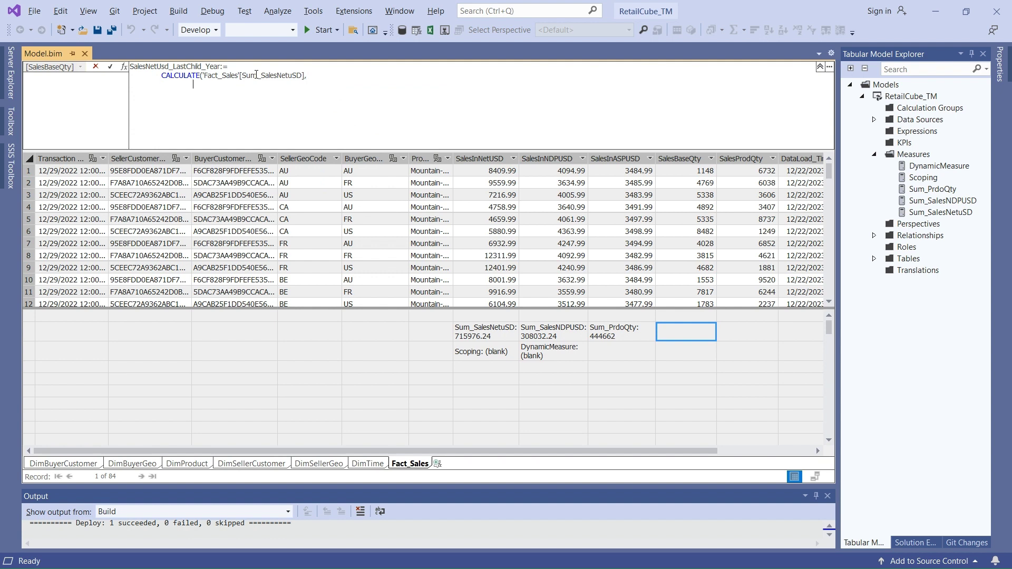
Step: Open a CALCULATETABLE function as CALCULATE's filter, with DATESMTD opened as its table argument
type("Calu")
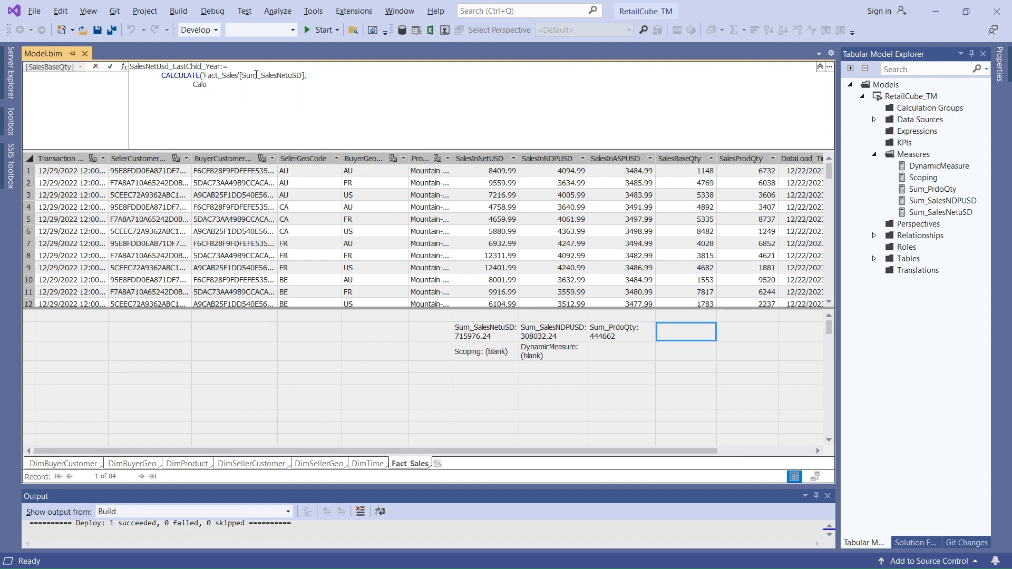
key("BackSpace")
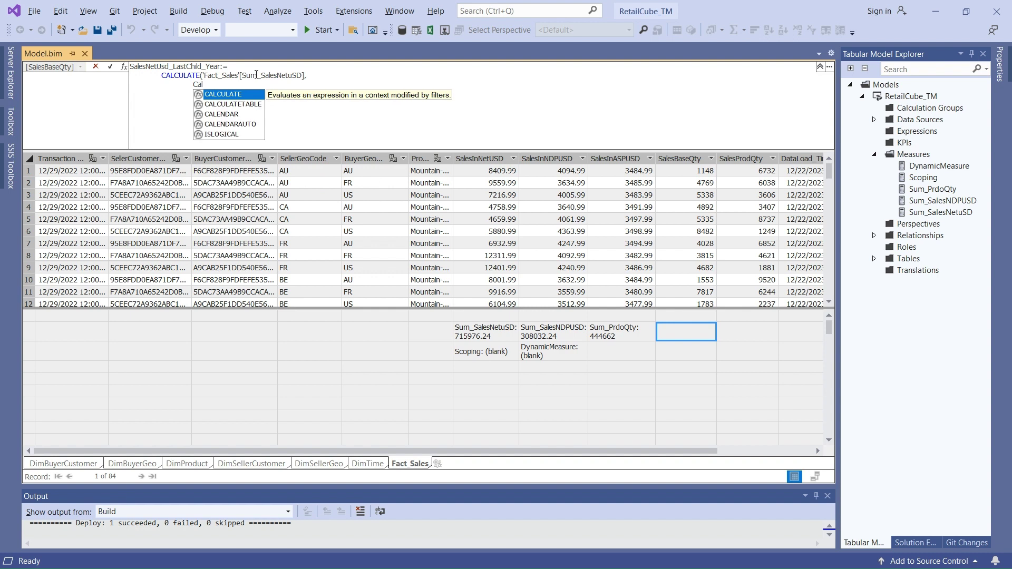
key("Down")
key("Tab")
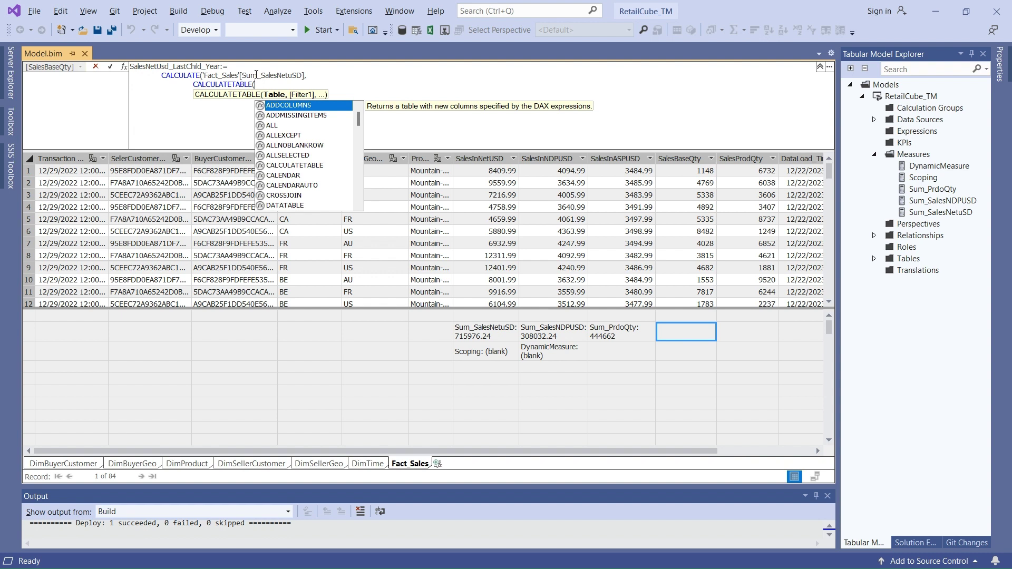
type("Date")
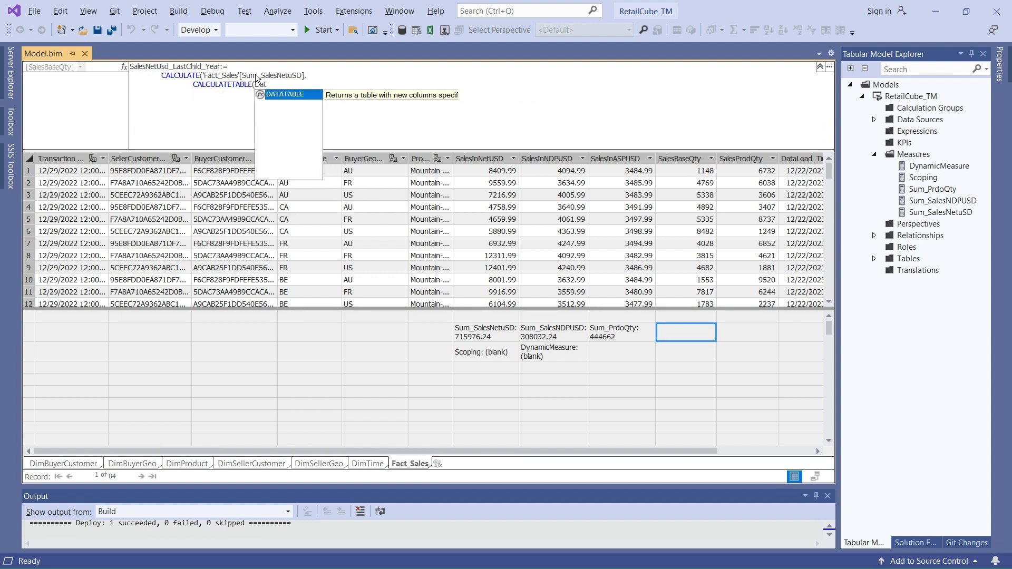
key("Down")
key("Down")
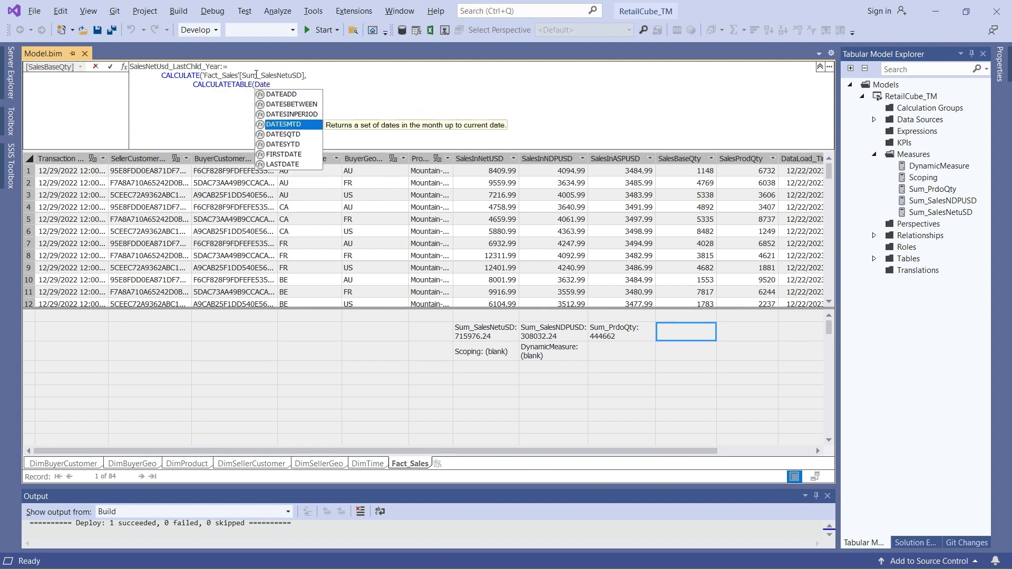
type("(")
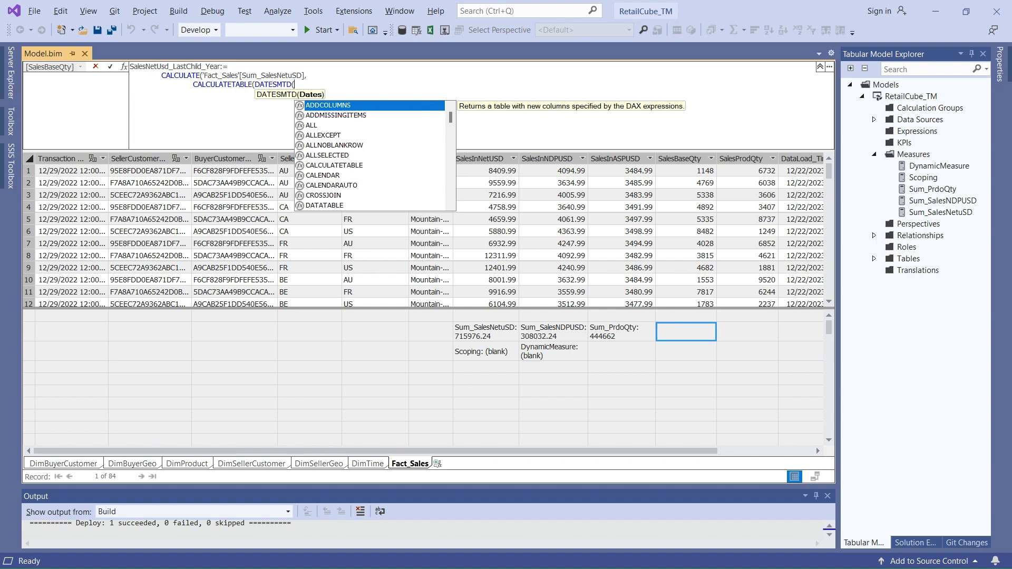
Step: Give DATESMTD the 'DimTime'[Transaction Date] column, close it and add a comma for CALCULATETABLE's filter argument
type("'DimTime")
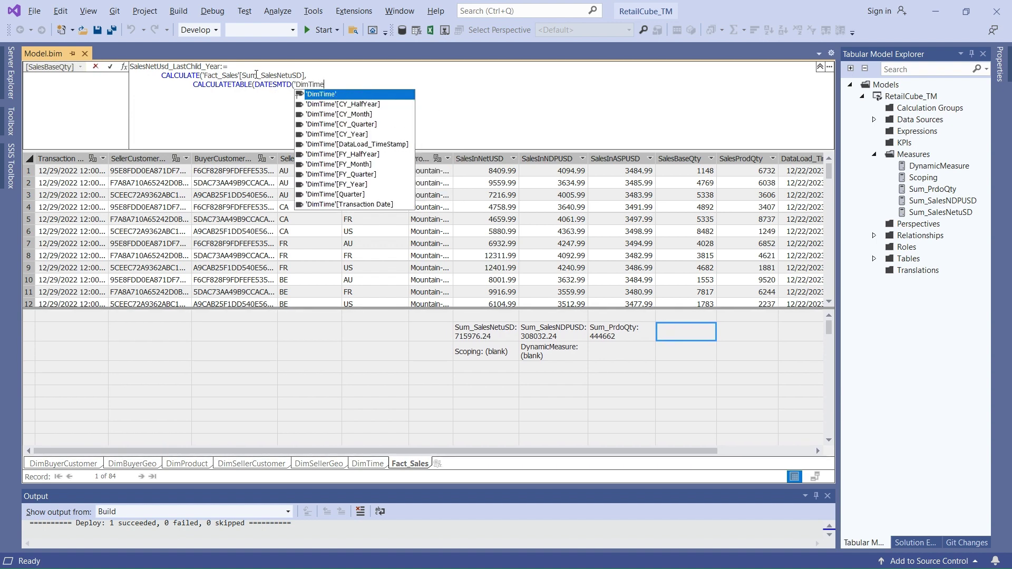
key("Down")
key("Down")
key("Down")
key("Down")
key("Down")
key("Down")
key("Down")
key("Down")
key("Down")
key("Down")
key("Down")
key("Tab")
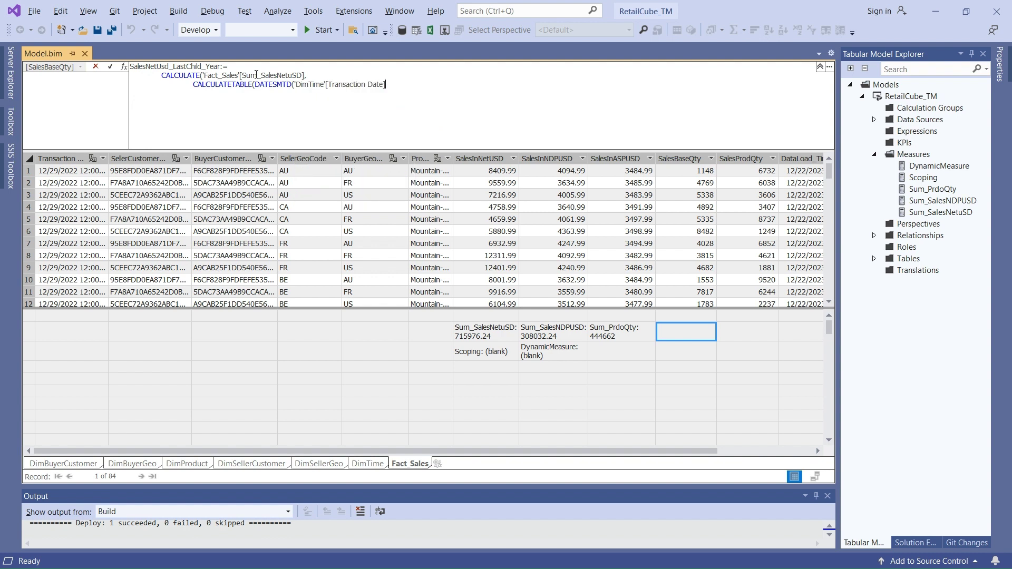
type("),")
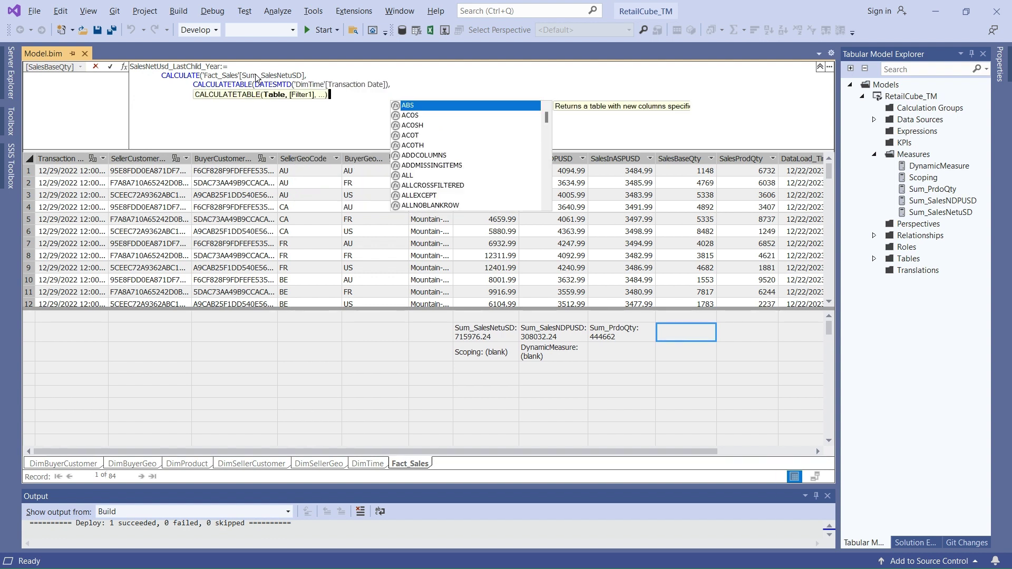
key("Escape")
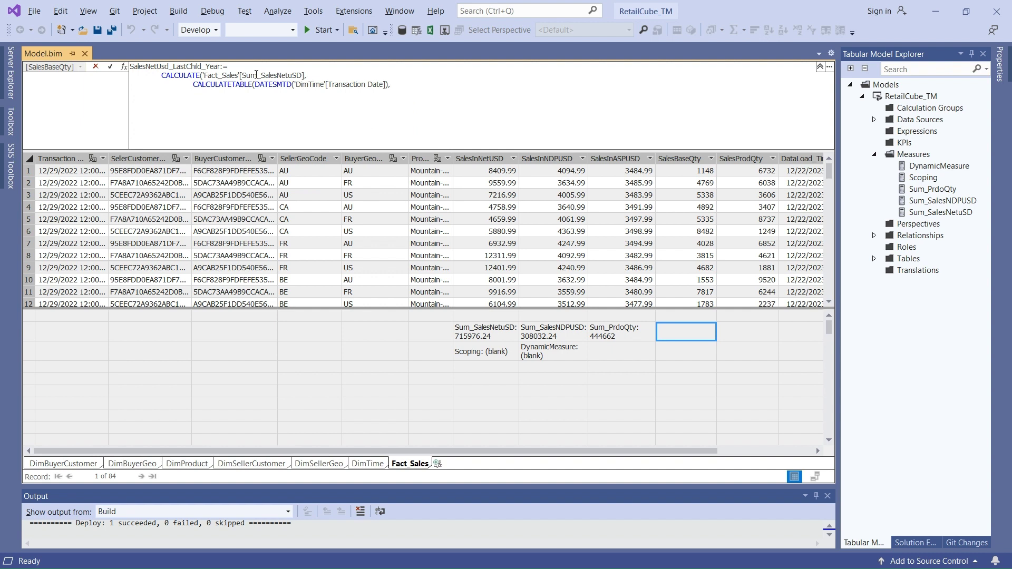
Step: Open an ENDOFYEAR function on a new line as the filter argument of CALCULATETABLE
key("shift+Return")
type("Enofyea")
key("BackSpace")
key("BackSpace")
key("BackSpace")
key("BackSpace")
key("BackSpace")
type("d")
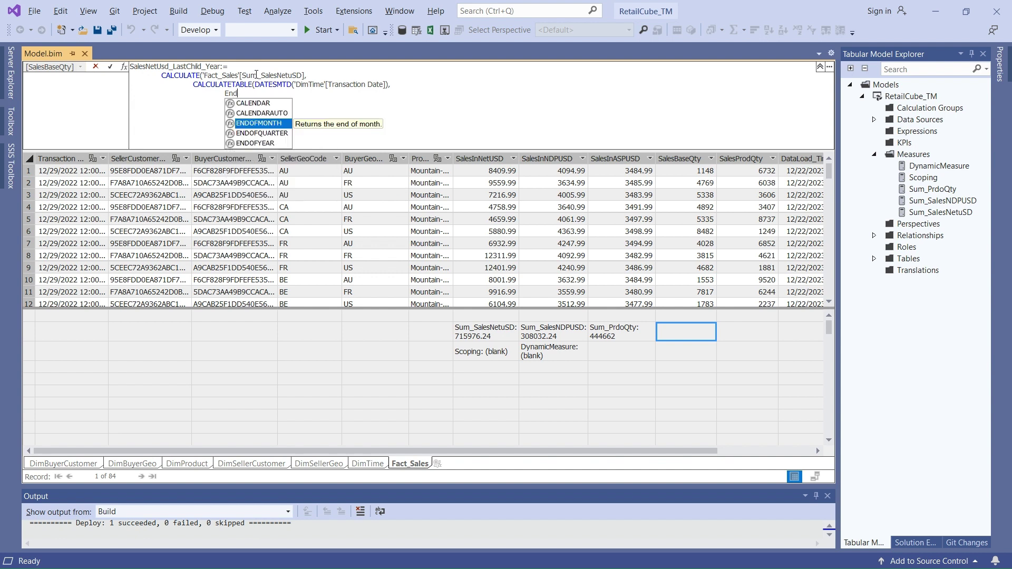
type("of")
key("Down")
key("Down")
key("Tab")
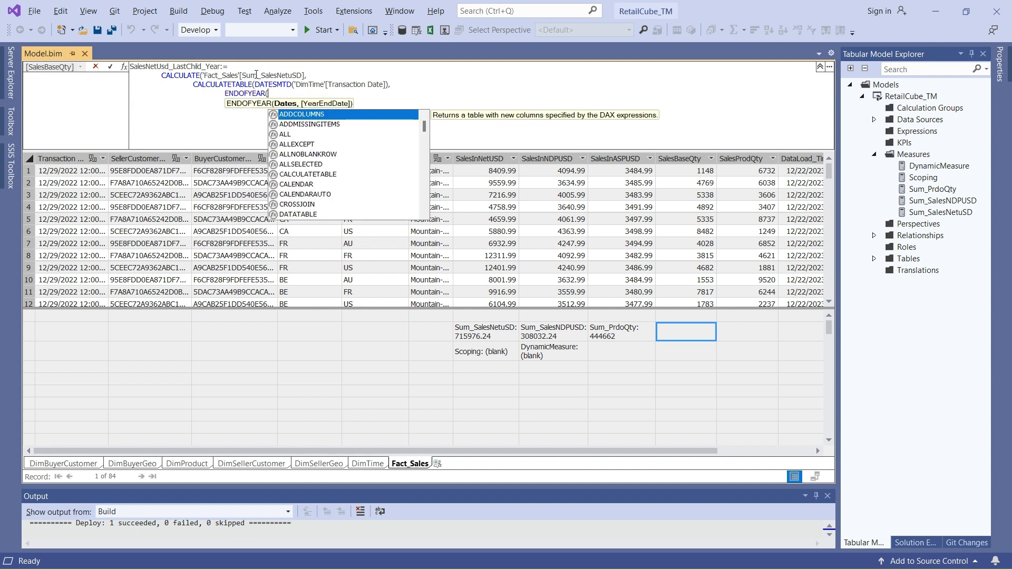
Step: Pass 'DimTime'[Transaction Date] to ENDOFYEAR and close its parenthesis
type("'D")
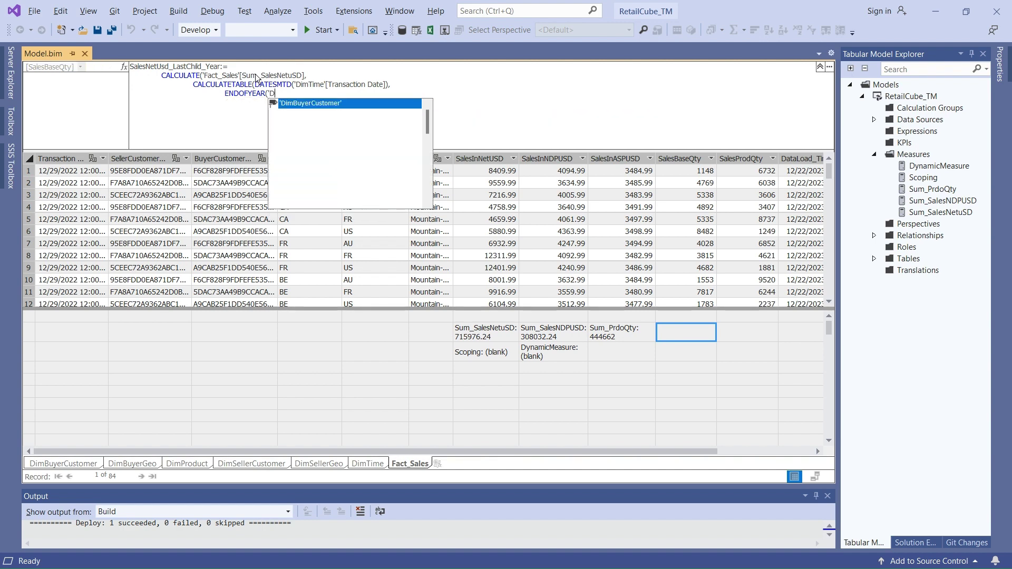
type("imtime")
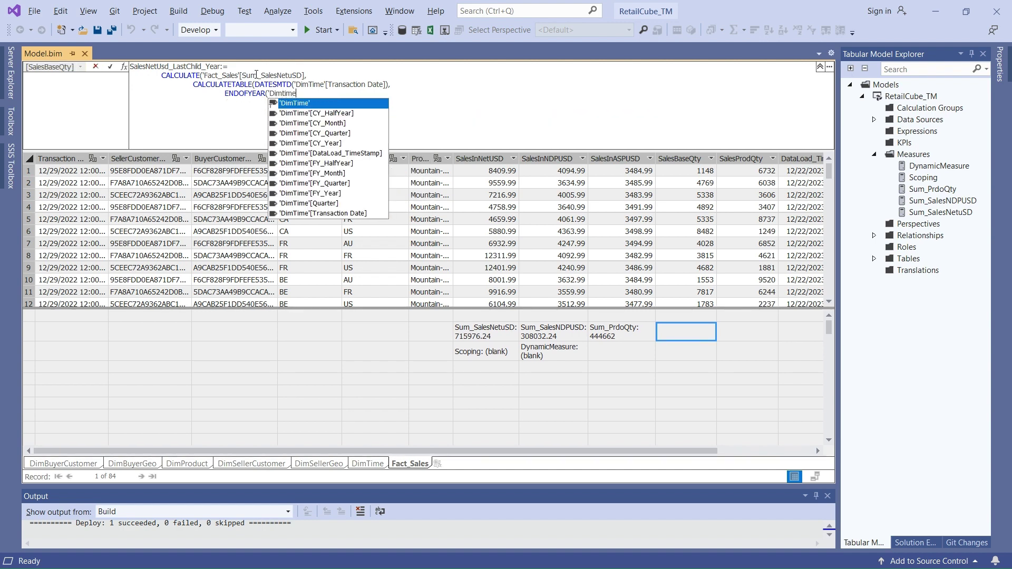
key("Down")
key("Page_Down")
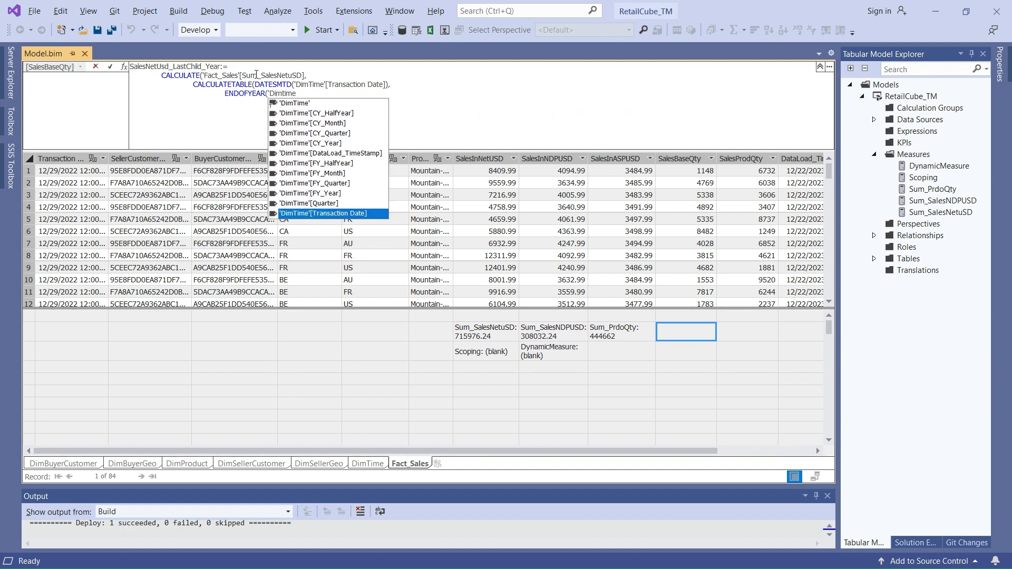
key("Tab")
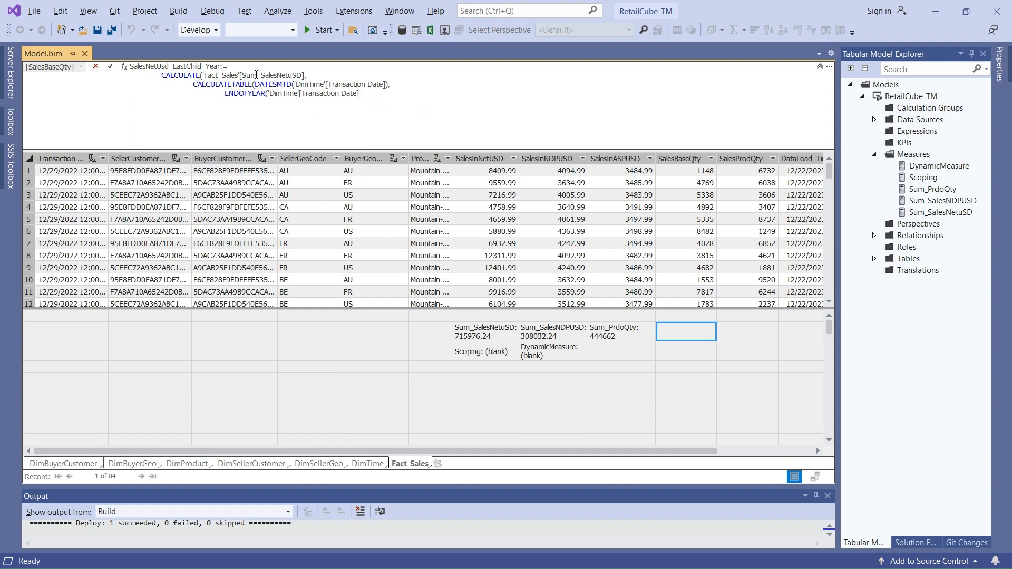
type(")")
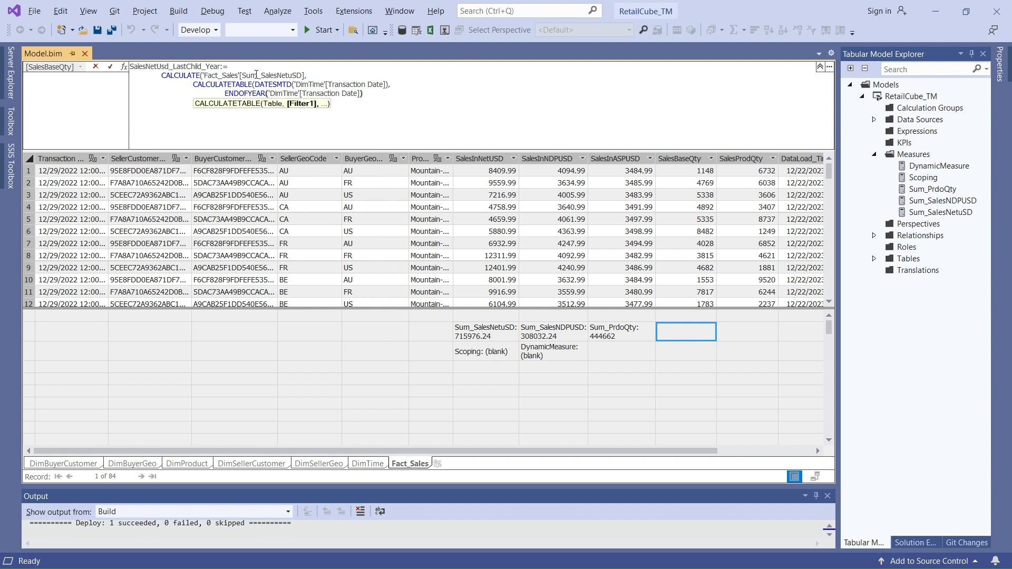
Step: Add 'Fact_Sales'[Sum_SalesNetuSD] as a further argument after the ENDOFYEAR call, followed by a closing parenthesis
type(",")
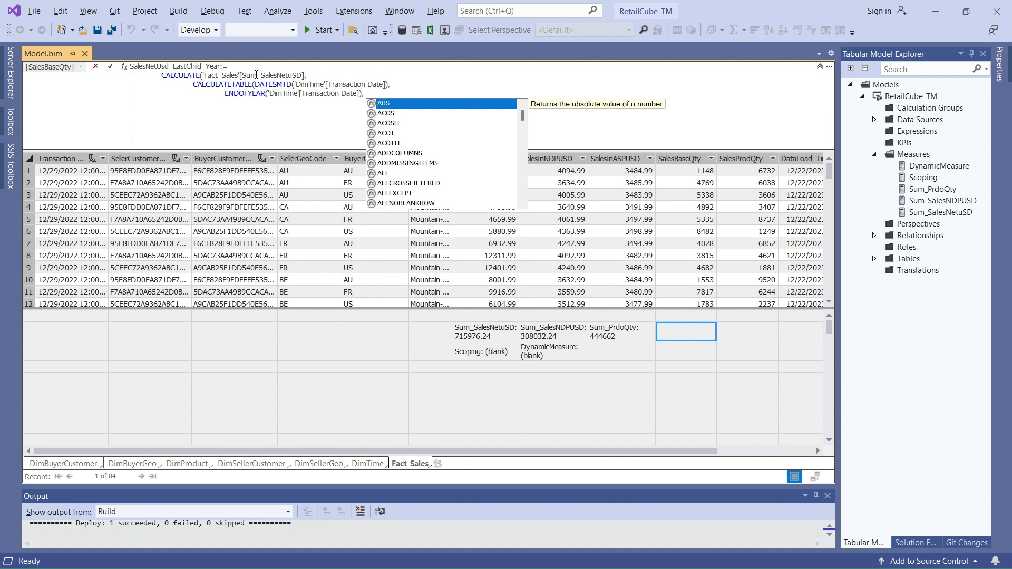
type(" 'Fact")
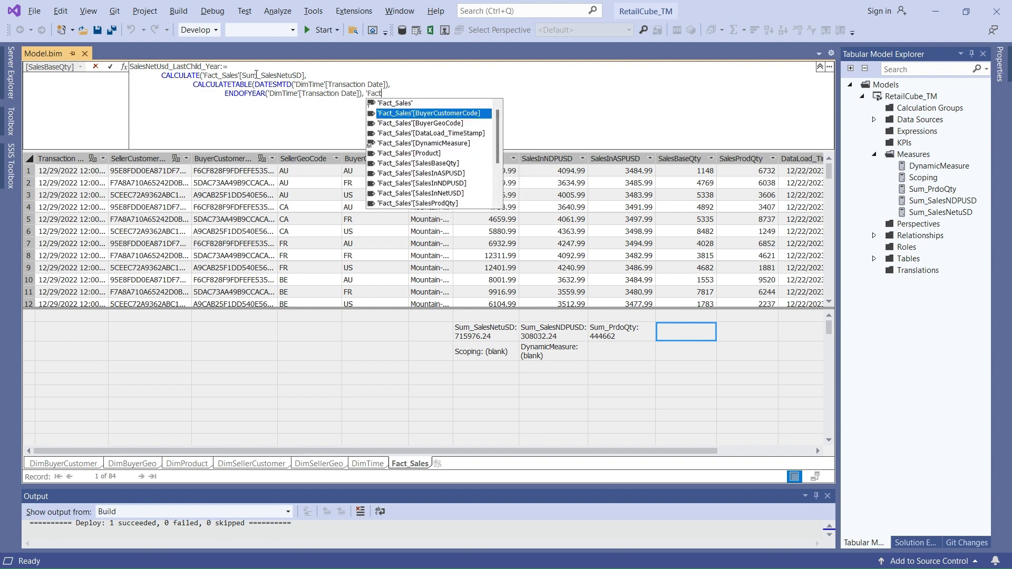
key("Down")
key("Down")
key("Down")
key("Down")
key("Down")
key("Down")
key("Down")
key("Down")
key("Down")
key("Down")
key("Down")
key("Down")
key("Down")
key("Down")
key("Down")
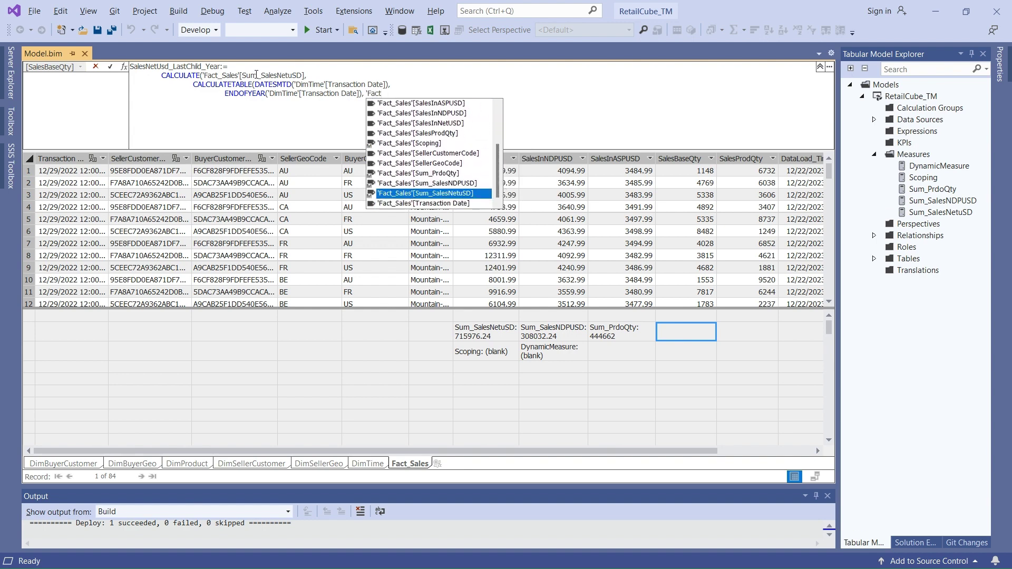
key("Tab")
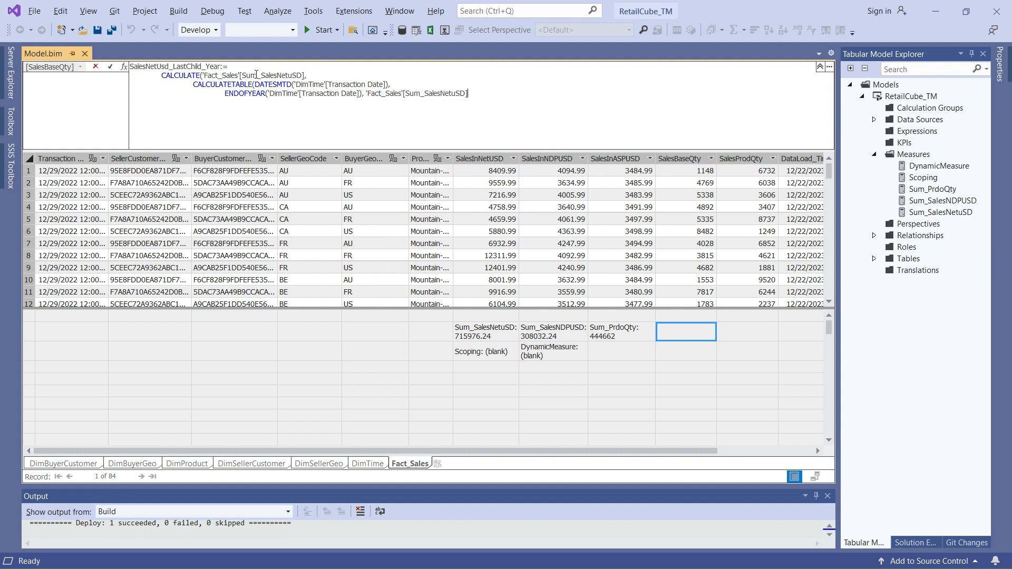
type(")")
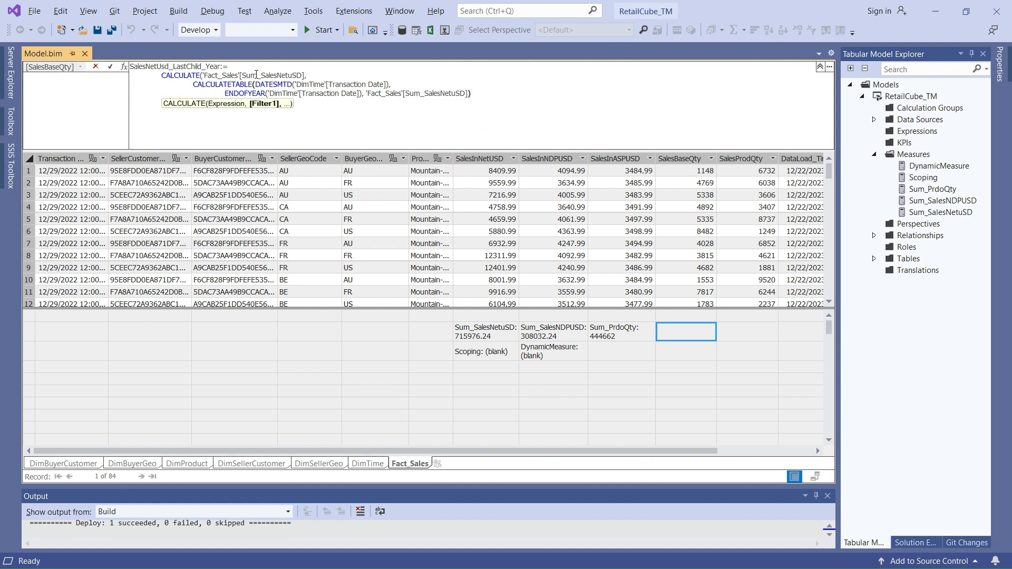
Step: Insert LASTNONBLANK with an opening parenthesis before ENDOFYEAR so that it encloses the date and sales arguments
key("Home")
key("Home")
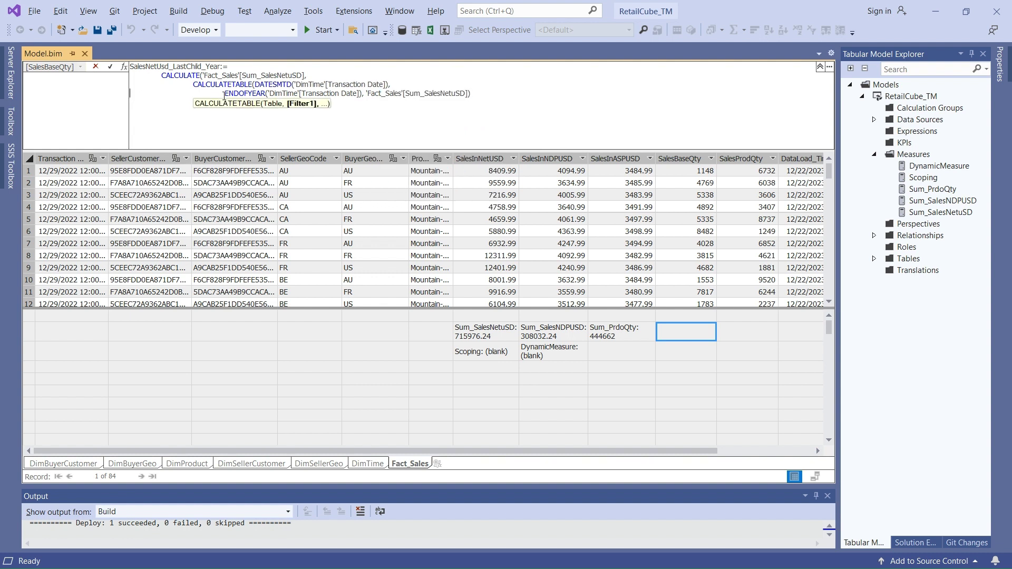
type("Last")
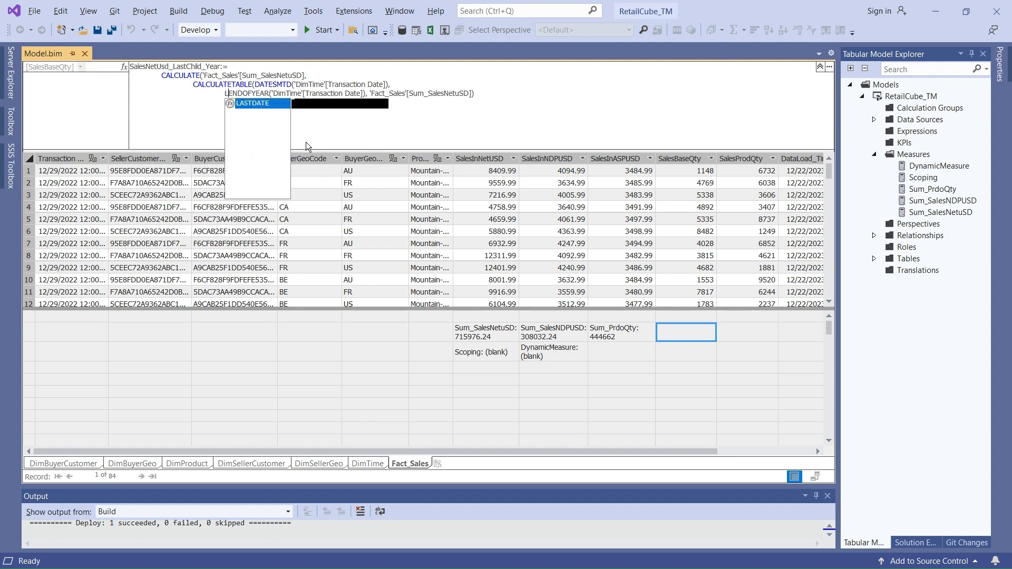
type("(")
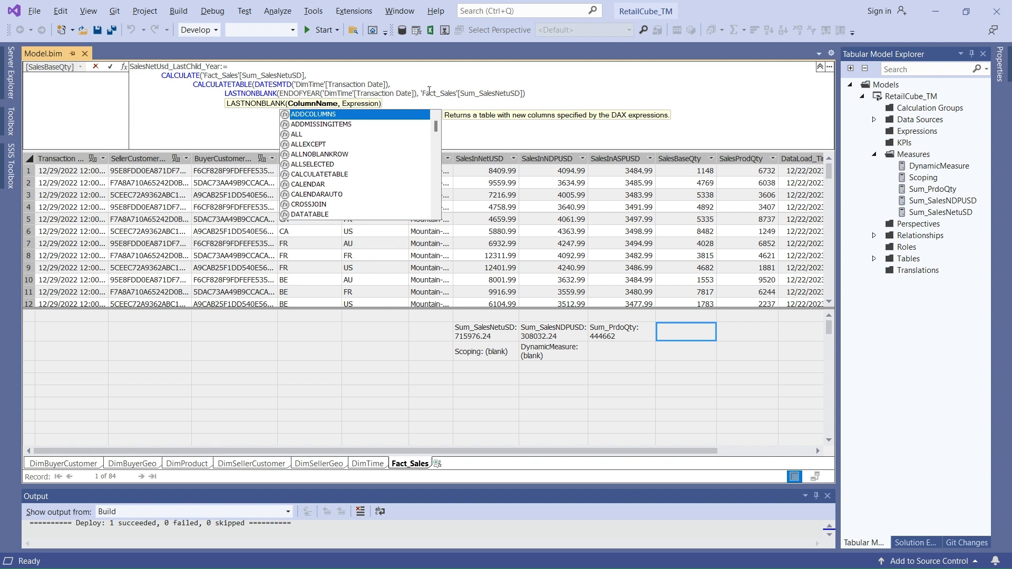
Step: Review the formula's parts: the sales measure and ENDOFYEAR arguments of LASTNONBLANK, and the DATESMTD table expression
left_click(520, 93)
left_click_drag(520, 93, 480, 93)
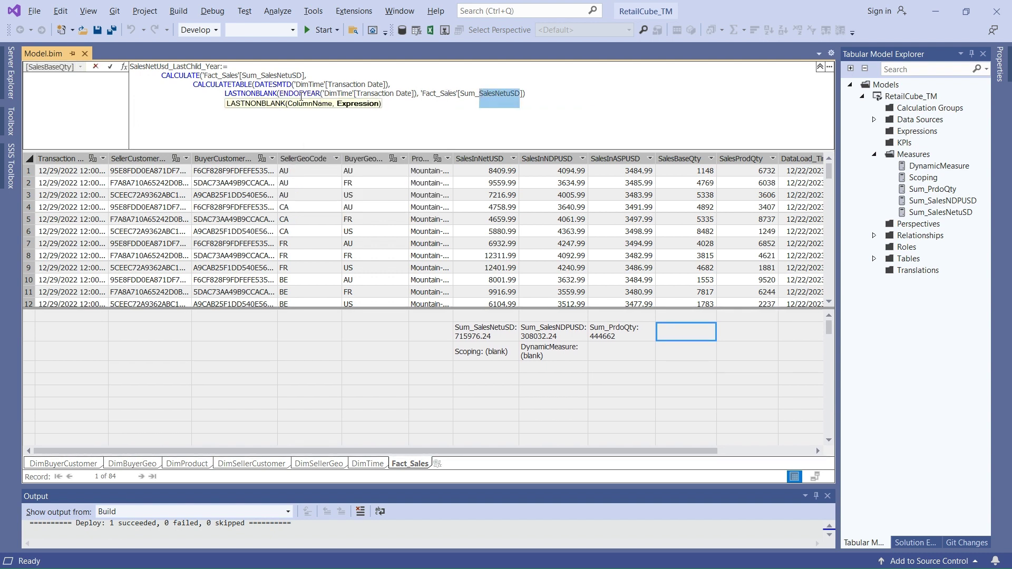
double_click(379, 94)
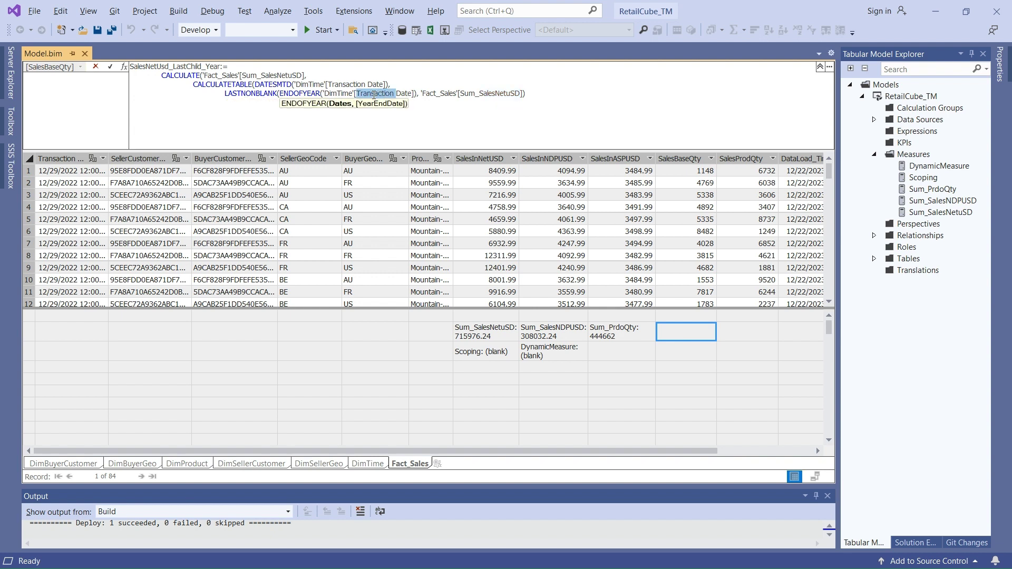
left_click(294, 95)
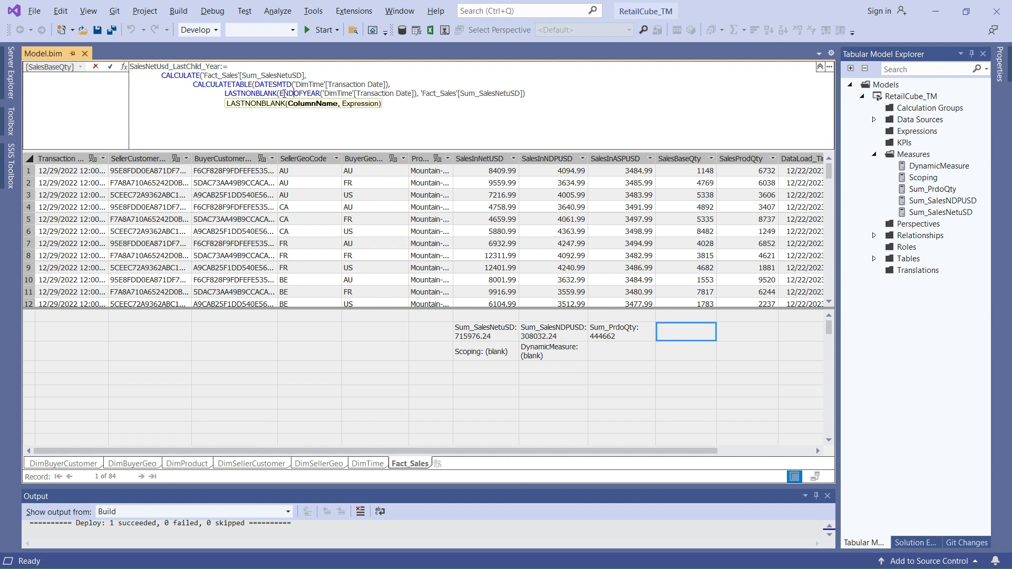
left_click_drag(280, 93, 415, 93)
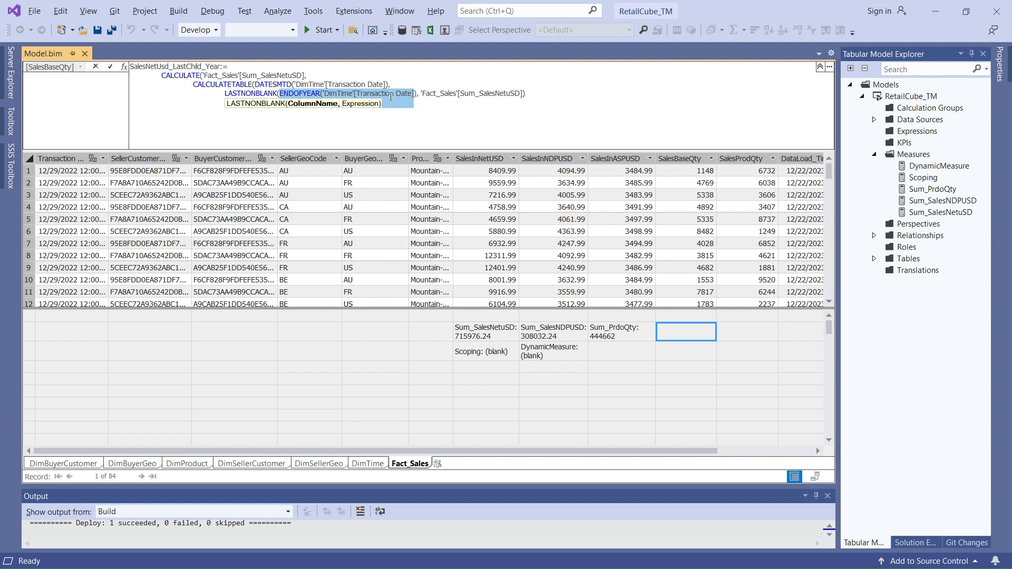
left_click_drag(256, 85, 389, 84)
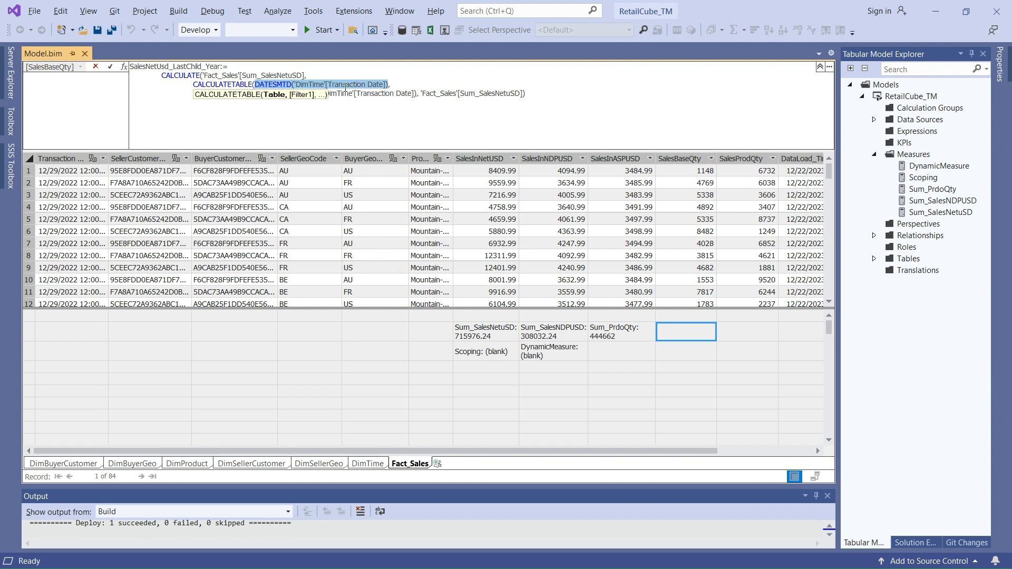
Step: Add two closing parentheses at the end of the SalesNetUsd_LastChild_Year formula and commit the measure
left_click(189, 77)
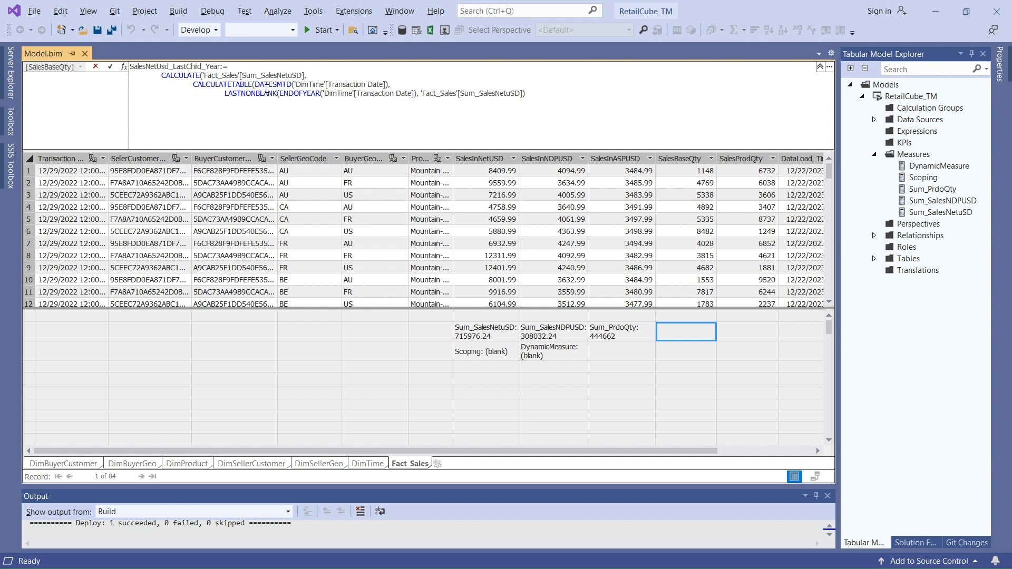
key("Return")
double_click(262, 77)
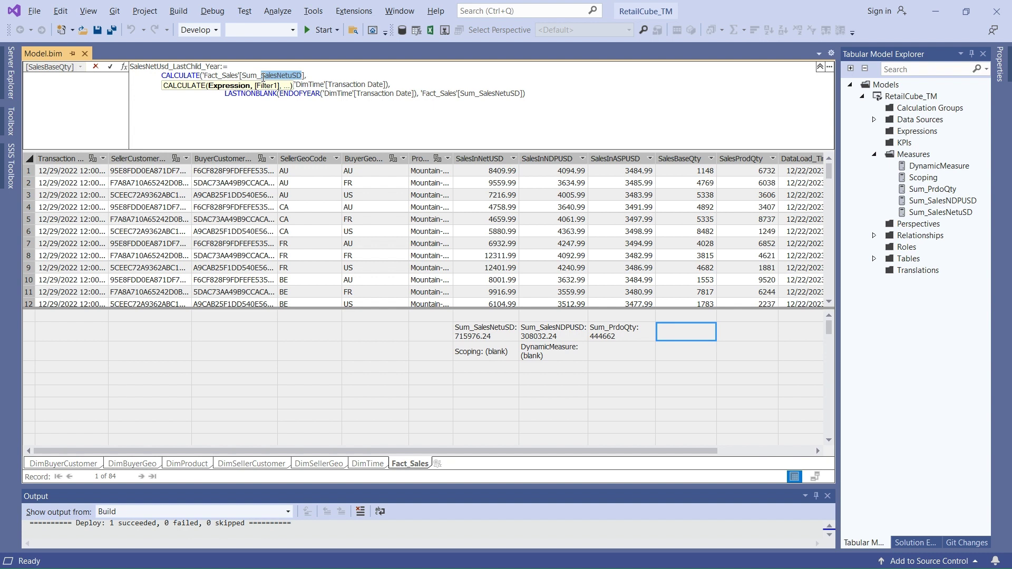
left_click(166, 66)
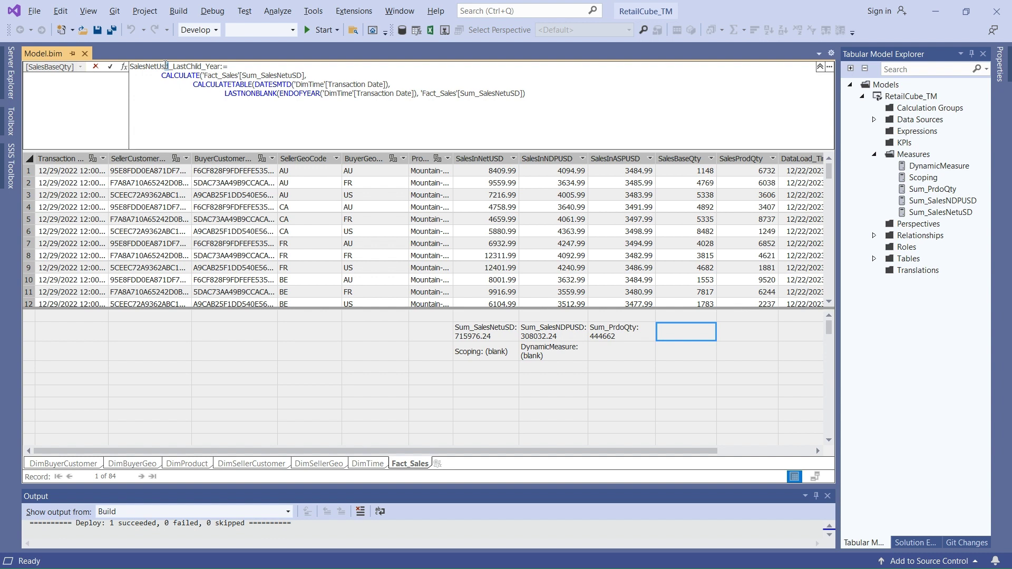
left_click(539, 91)
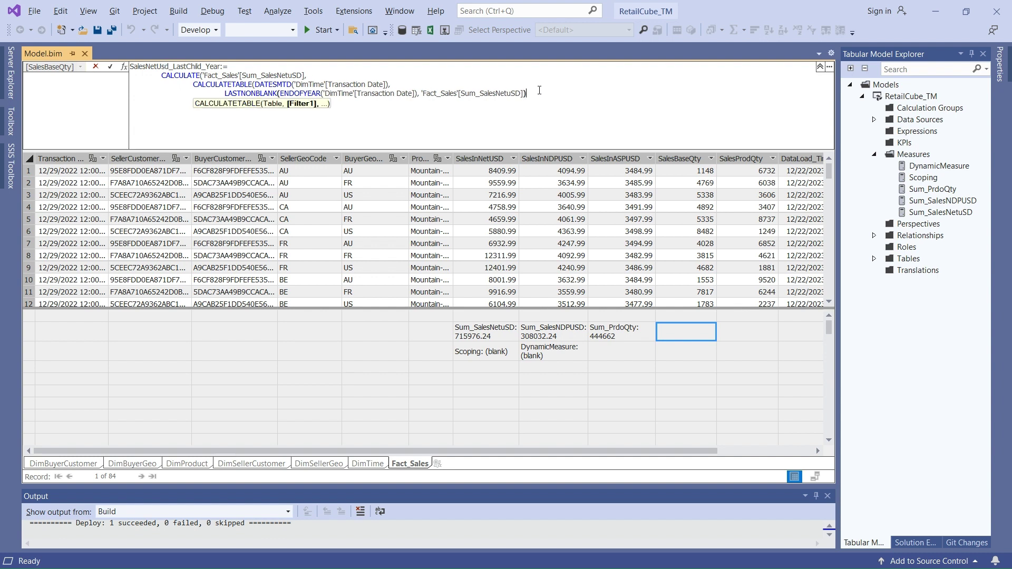
type("))")
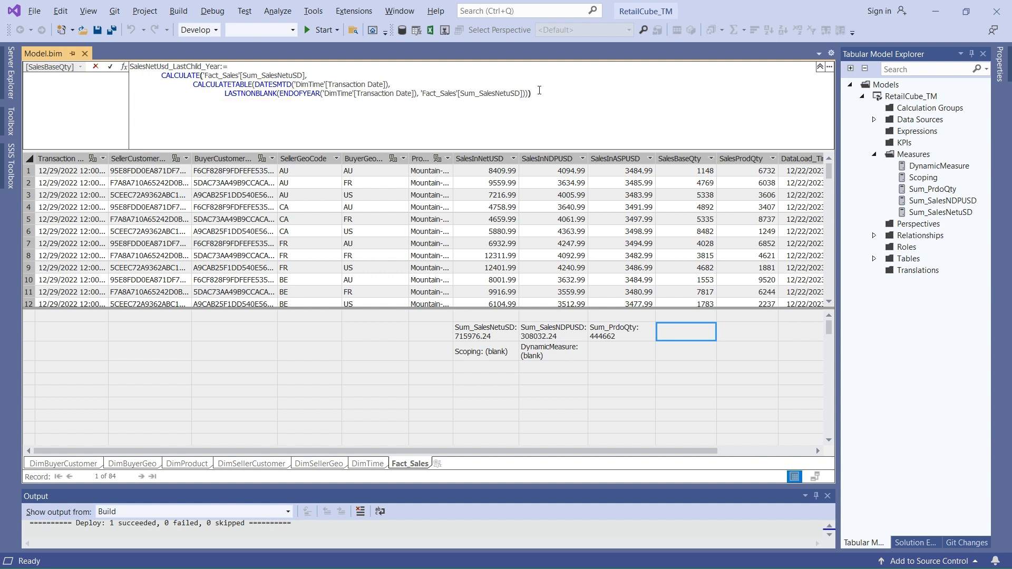
key("Return")
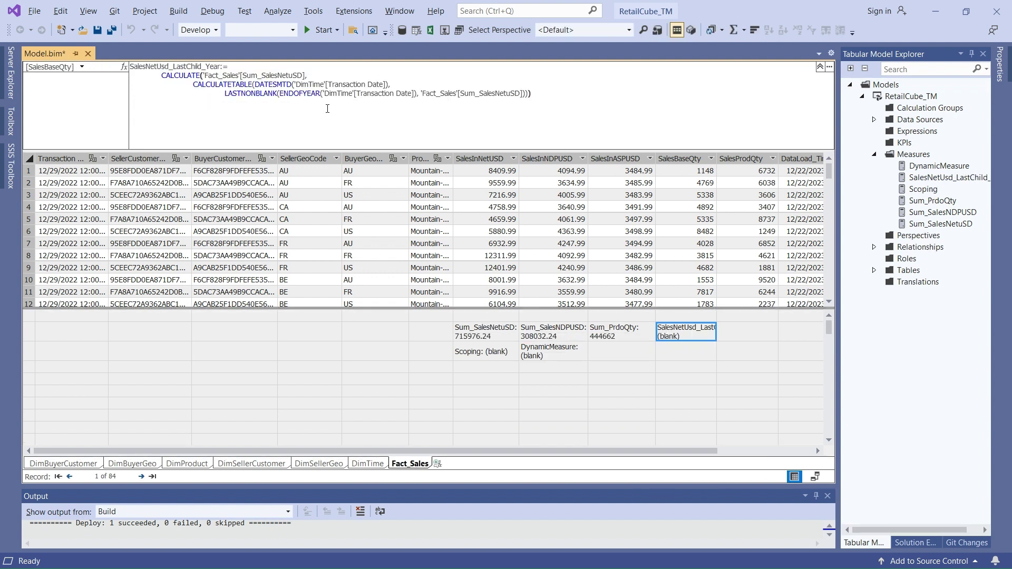
Step: Deploy the RetailCube_TM model and close the deployment results
left_click(321, 31)
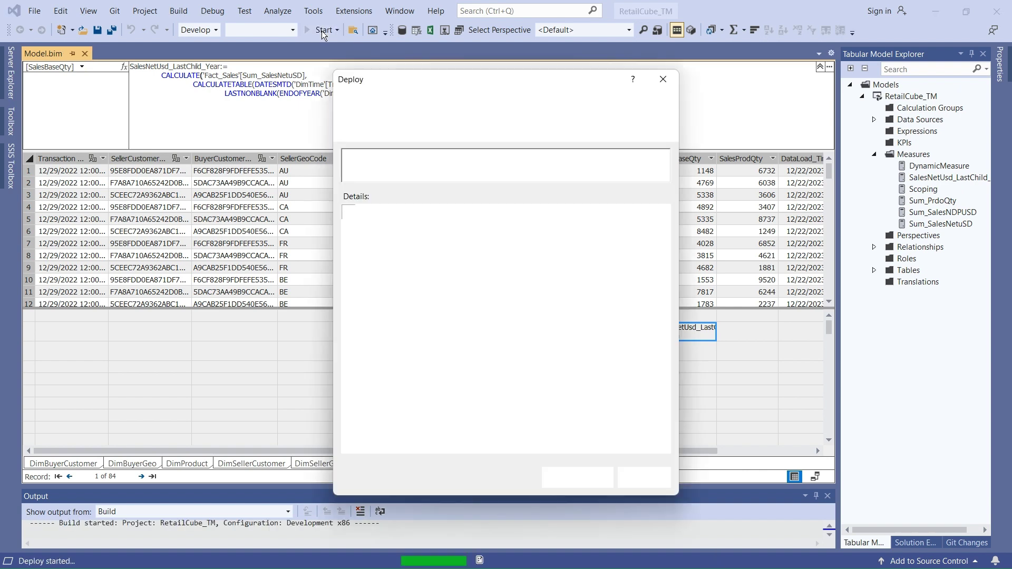
left_click(649, 477)
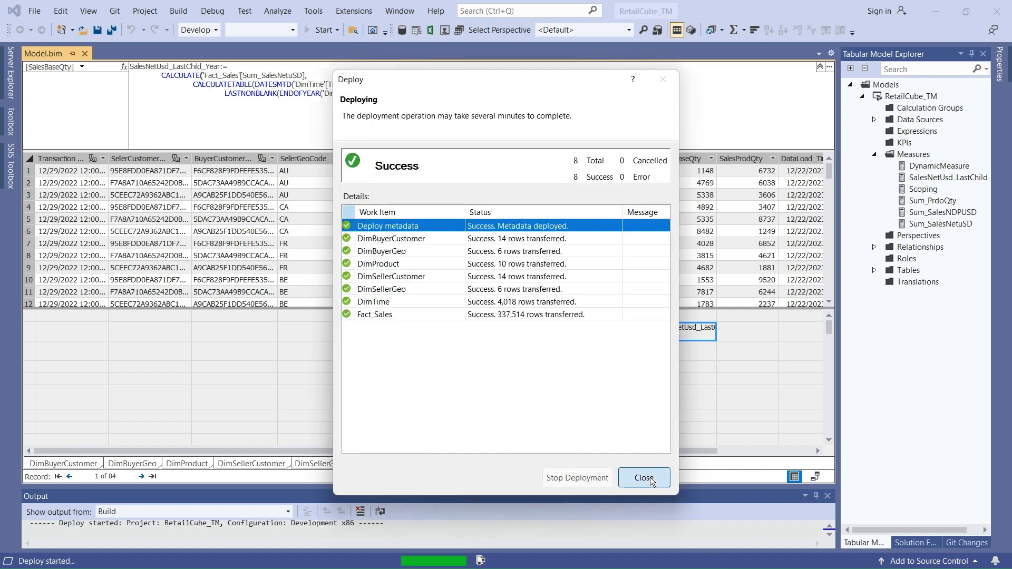
Step: Switch to the RetailCube_TM workbook in Excel and refresh the pivot table's data from the cube
key("alt+Tab")
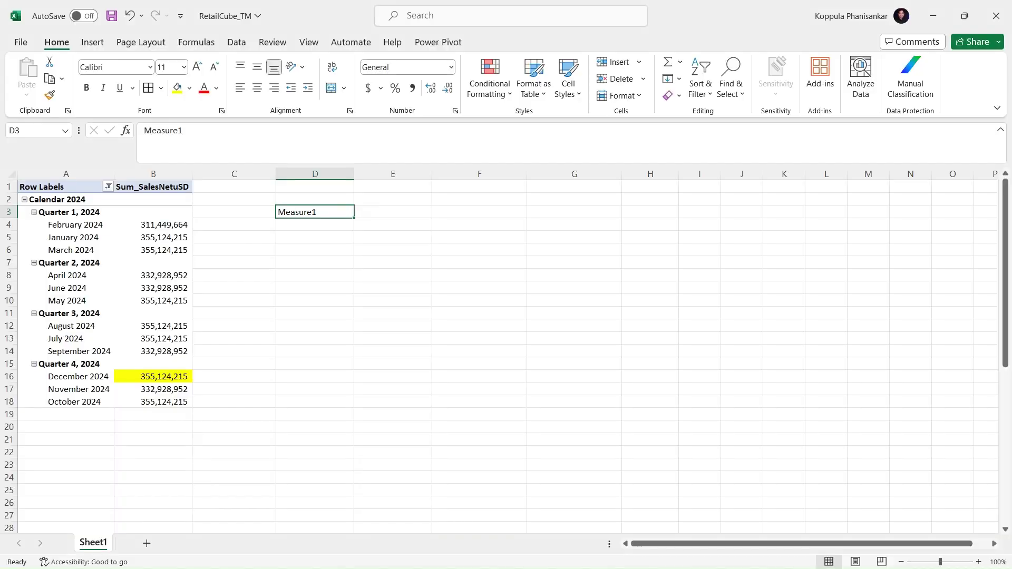
left_click(139, 251)
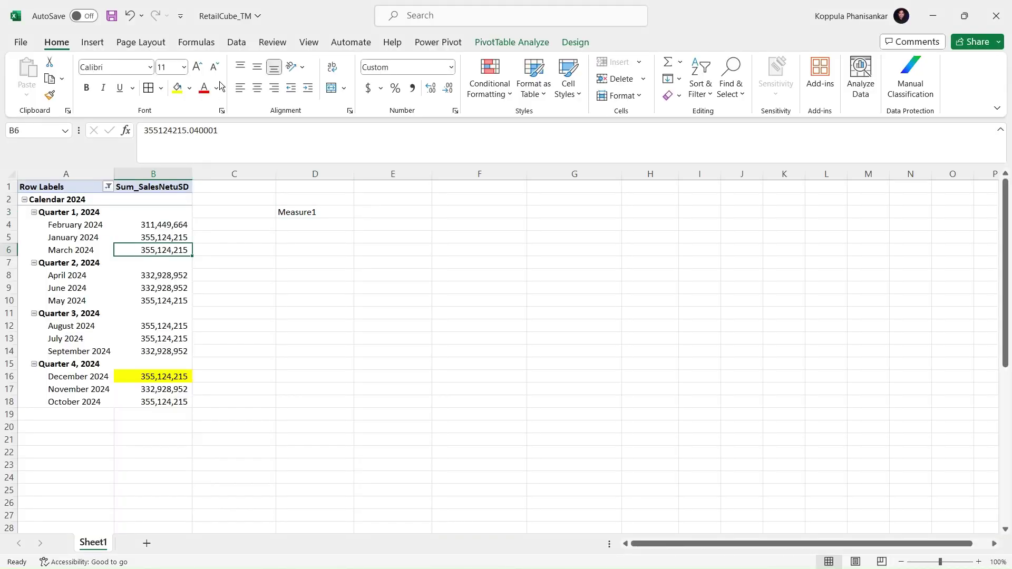
left_click(237, 42)
left_click(245, 77)
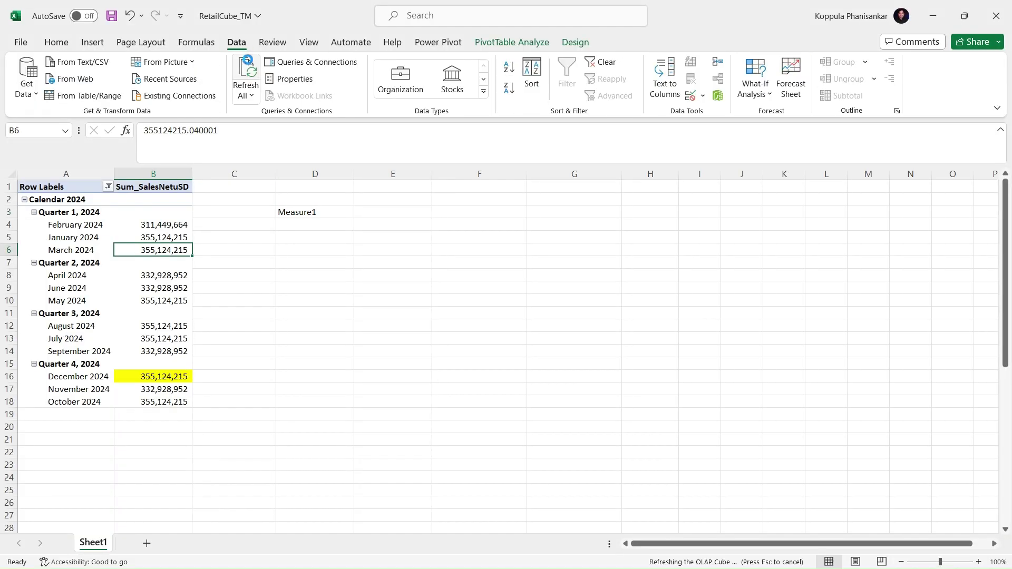
Step: Show the pivot table's field list and add SalesNetUsd_LastChild_Year to the values alongside Sum_SalesNetuSD
right_click(159, 245)
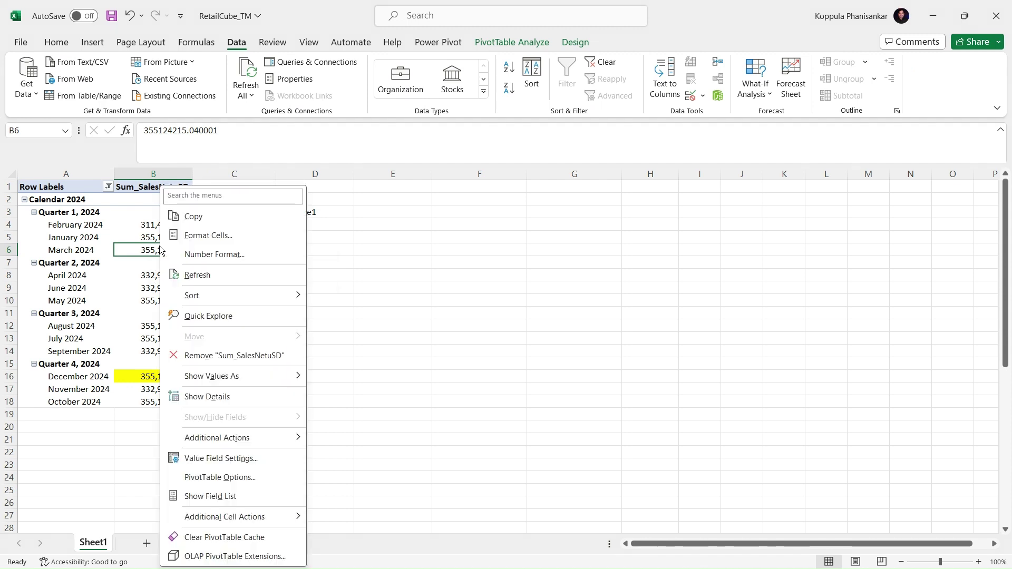
left_click(207, 496)
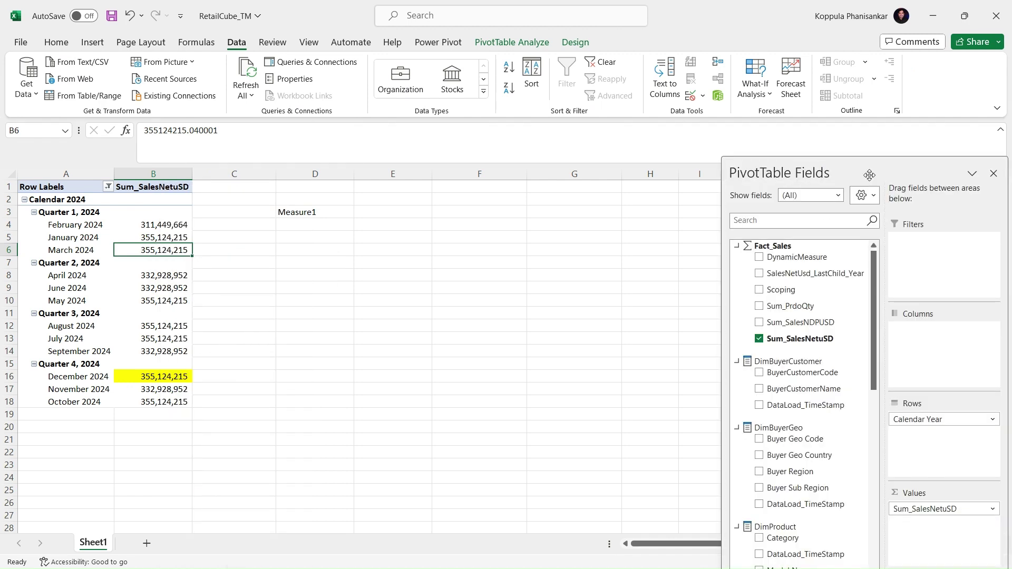
left_click_drag(912, 420, 923, 495)
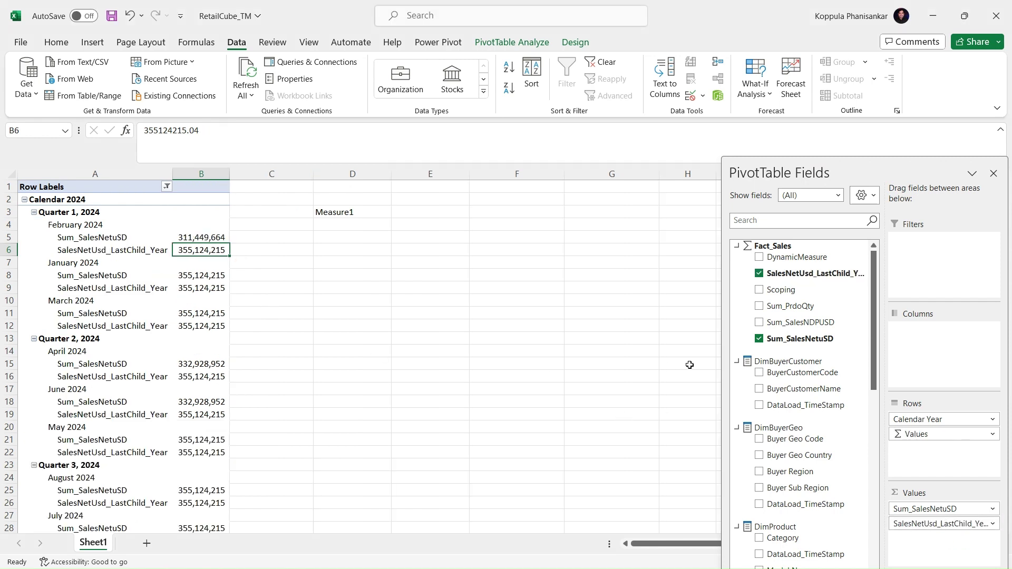
Step: Compare the monthly SalesNetUsd_LastChild_Year values with Sum_SalesNetuSD down to December 2024 in the pivot table
left_click(136, 484)
key("Down")
key("Down")
key("Down")
key("Down")
key("Down")
key("Down")
key("Down")
key("Down")
key("Down")
key("Down")
key("Down")
key("Down")
key("Down")
key("Down")
key("Down")
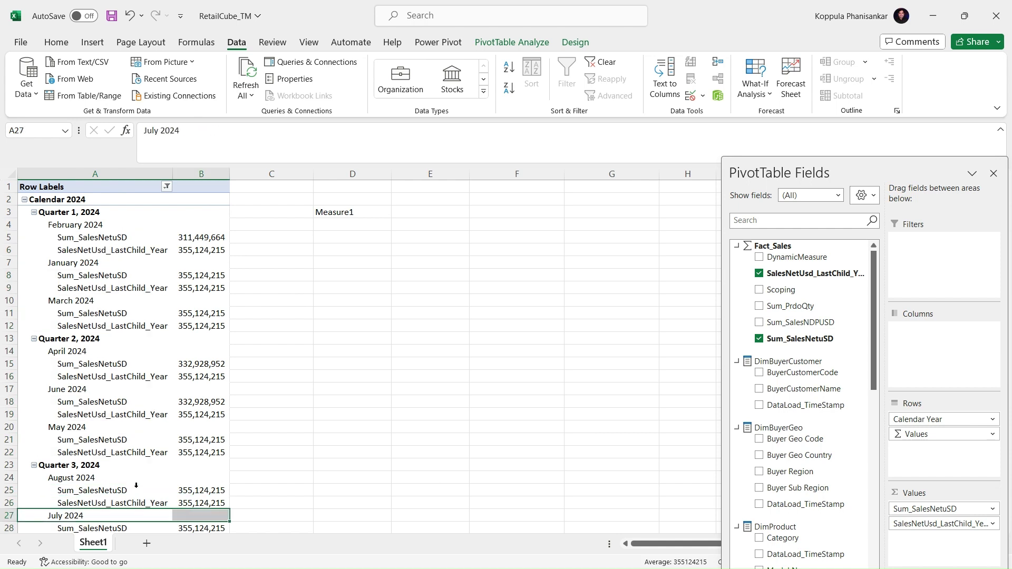
left_click(203, 453)
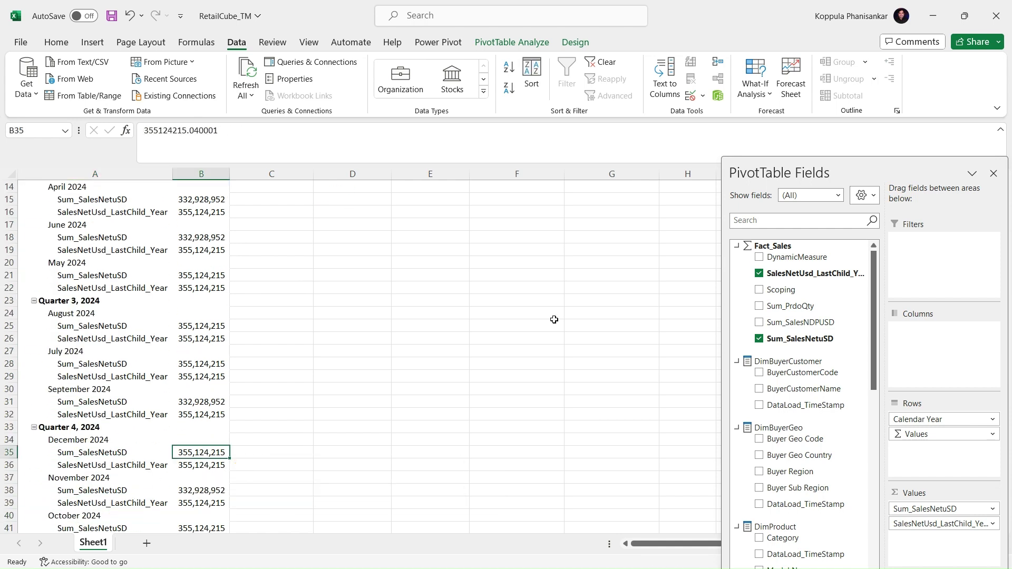
Step: Hide the field list and collapse the four quarters and Calendar 2024 to review the year-level value of SalesNetUsd_LastChild_Year
left_click(993, 174)
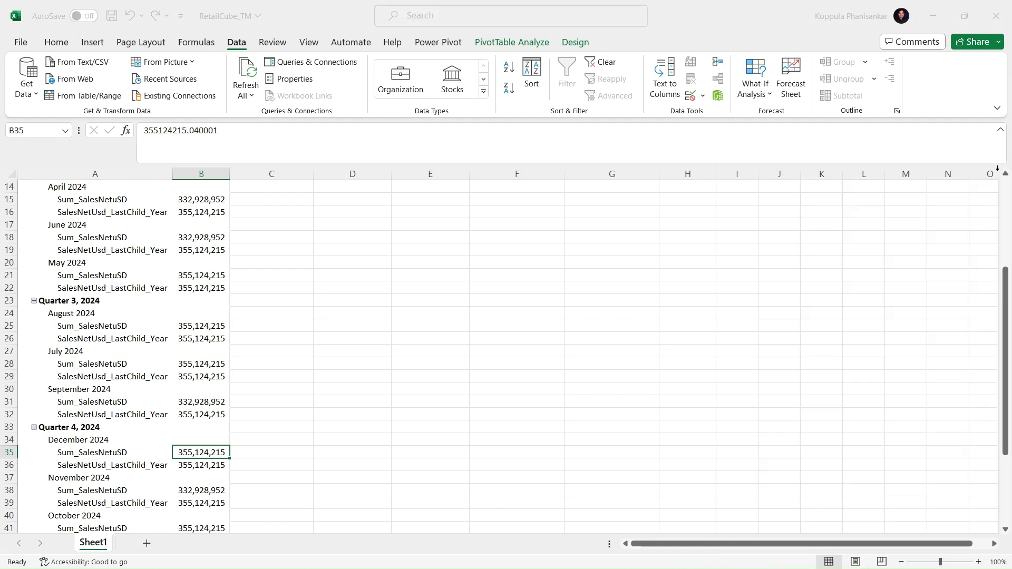
left_click_drag(1005, 384, 1005, 298)
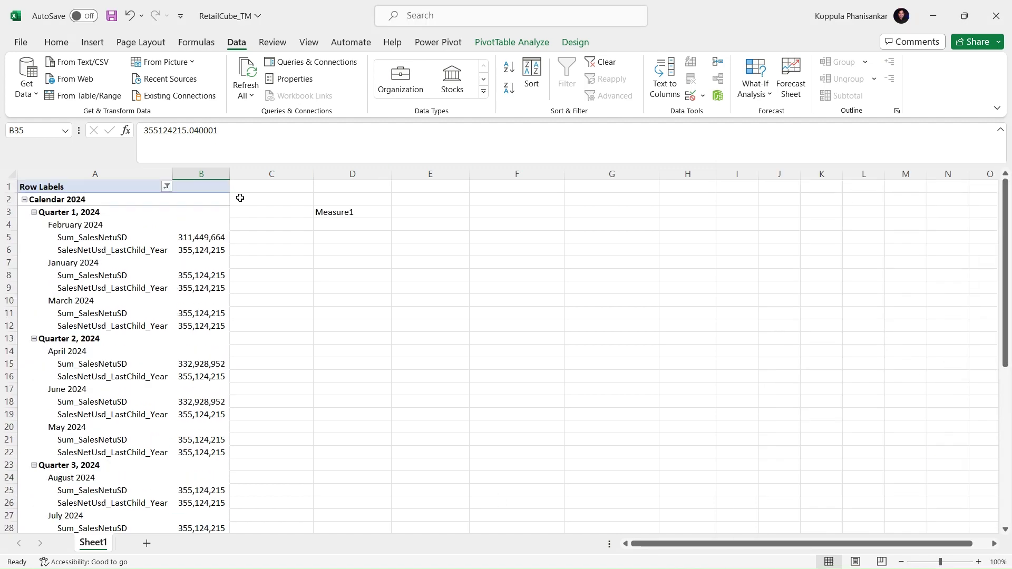
left_click(35, 213)
left_click(30, 252)
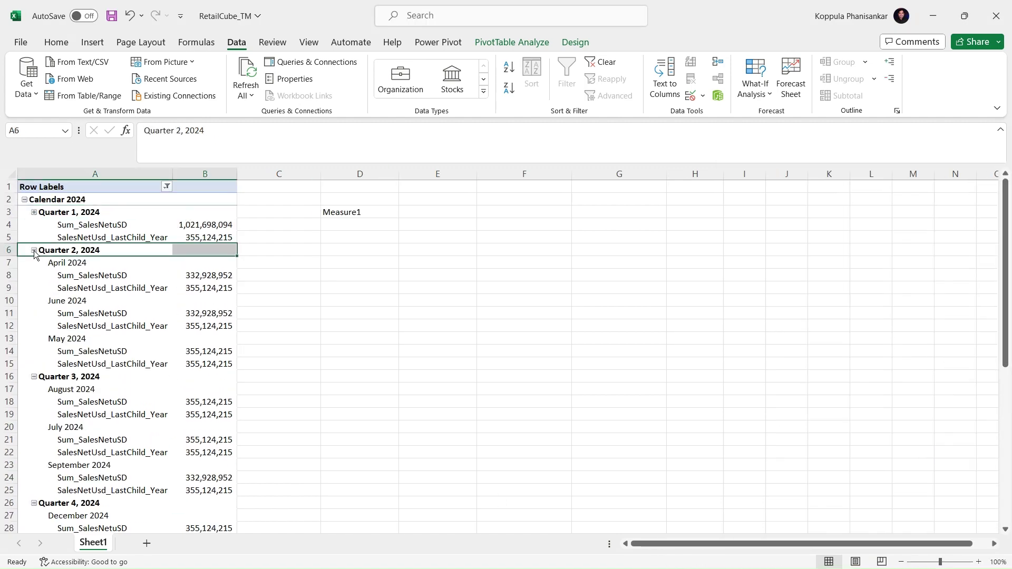
left_click(34, 251)
left_click(36, 288)
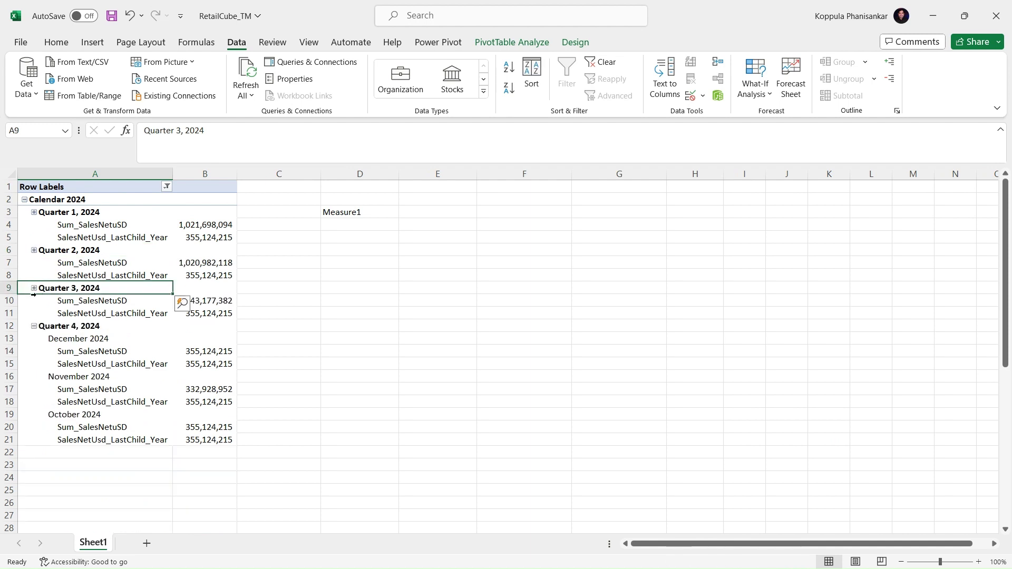
left_click(34, 326)
left_click(24, 200)
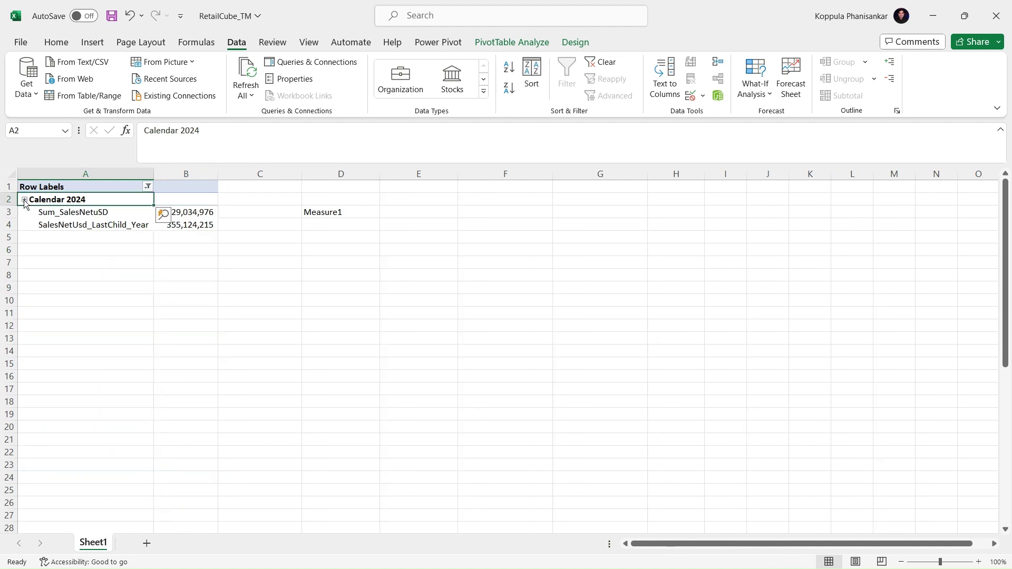
left_click(198, 223)
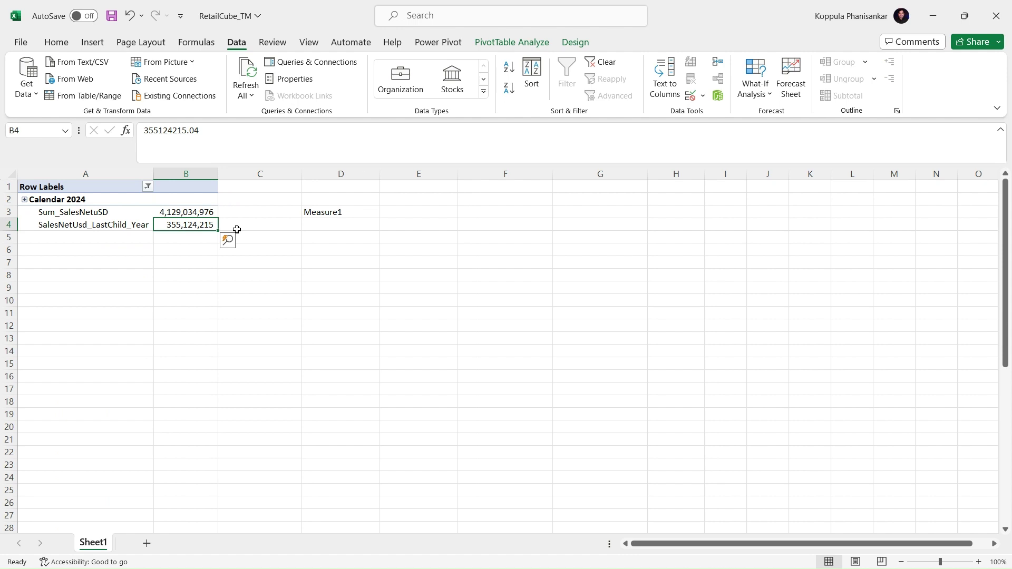
left_click(82, 225)
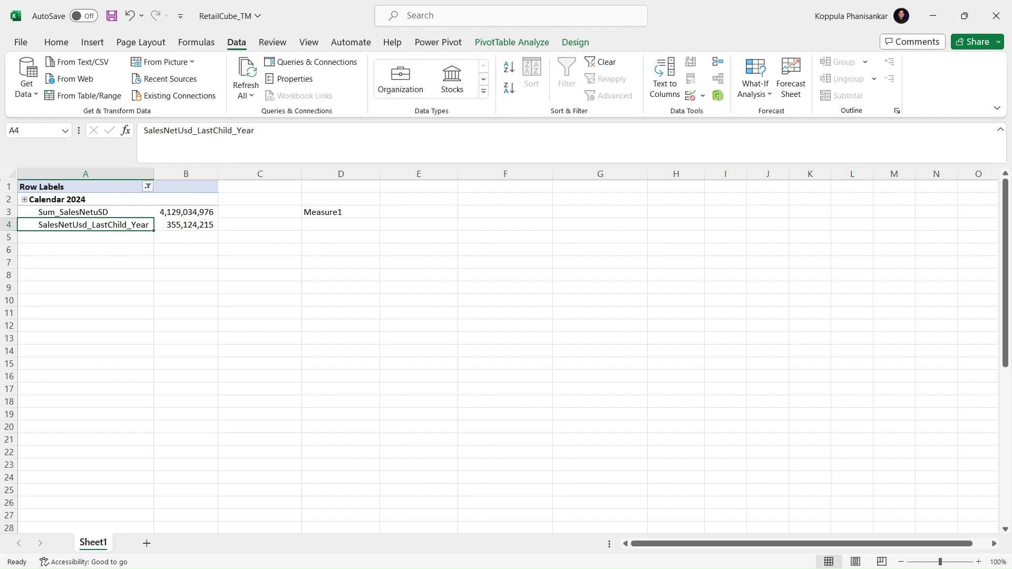
Step: Switch back to Visual Studio and start a measure named SalesNetUsd_LastChild_Quarter in the empty cell below the year measure
key("alt+Tab")
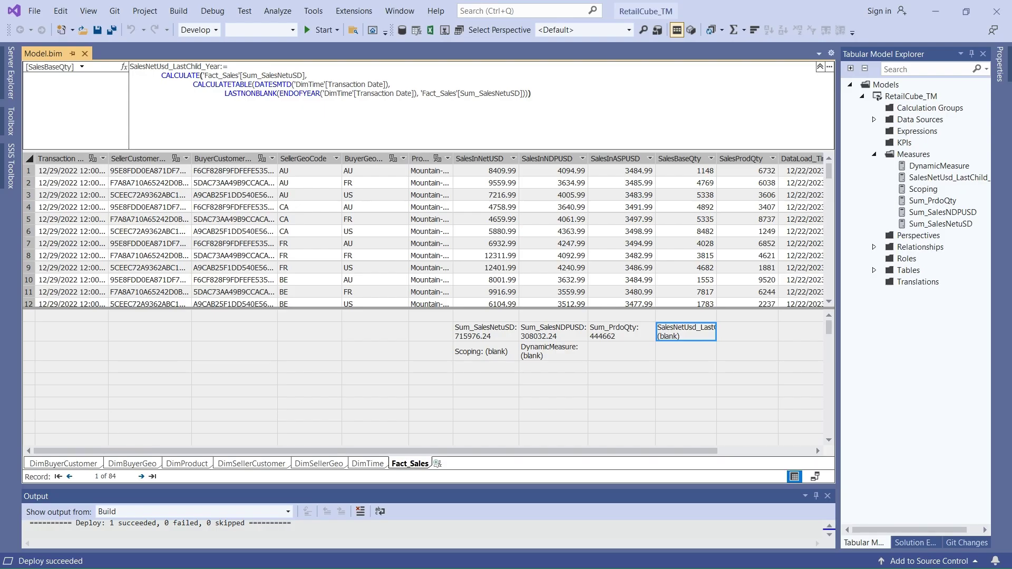
left_click(688, 350)
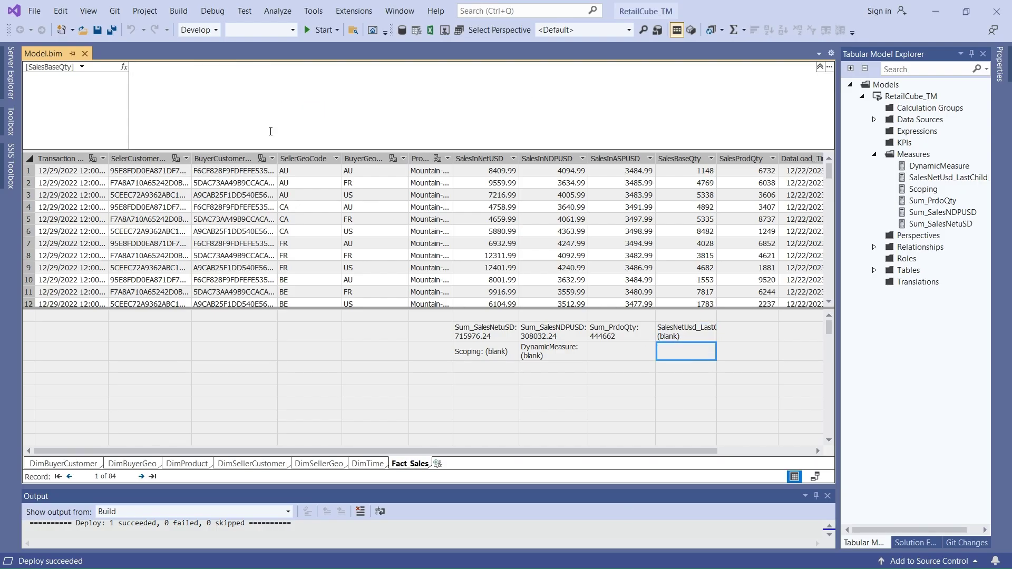
left_click(170, 90)
type("SalesNetUsd_LastC")
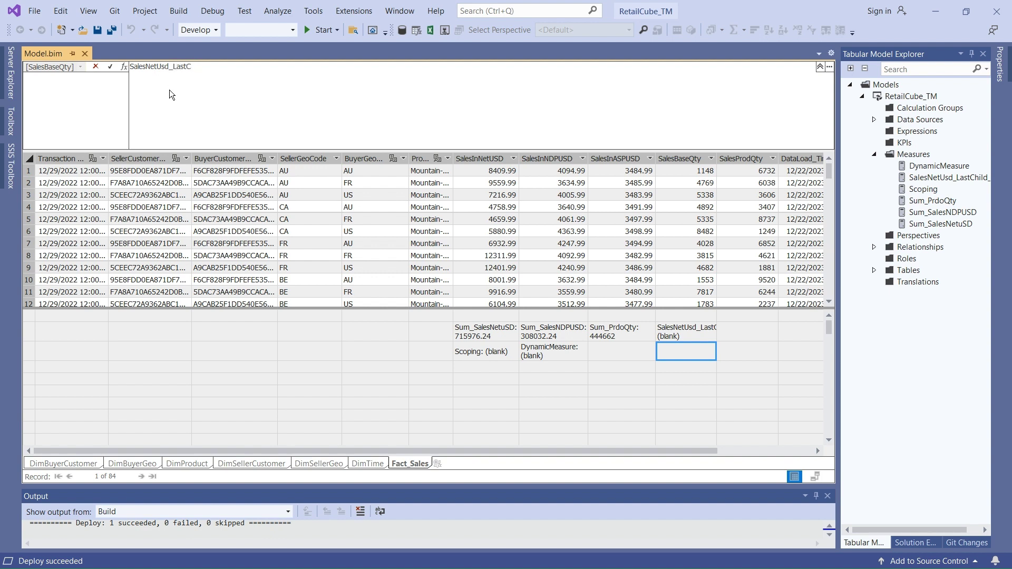
type("ld_Quarter:=")
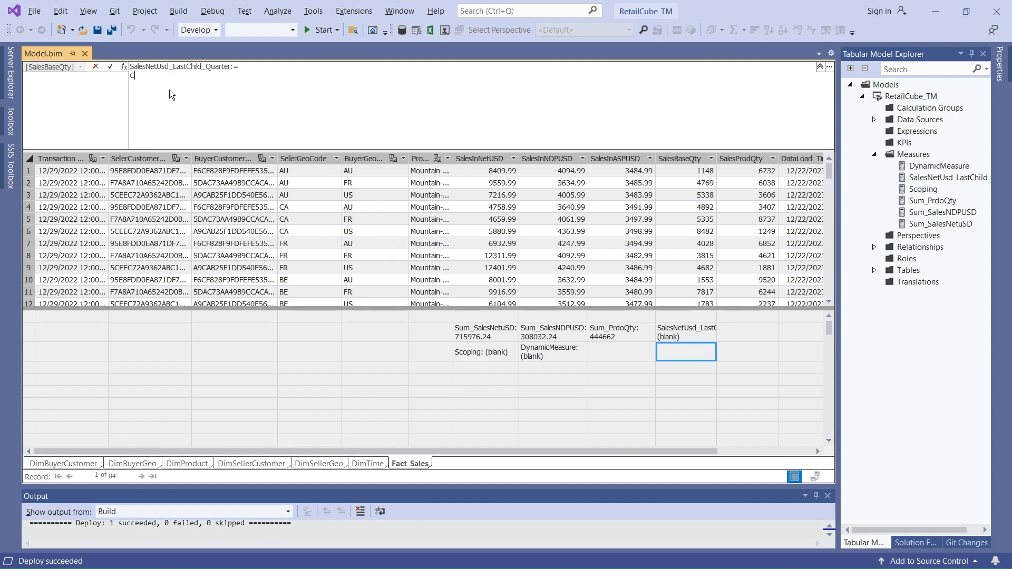
Step: Start the quarter measure's formula on a new line with CALCULATE and 'Fact_Sales'[Sum_SalesNetuSD] as its expression, followed by a comma
key("shift+Return")
type("CALCULATE(")
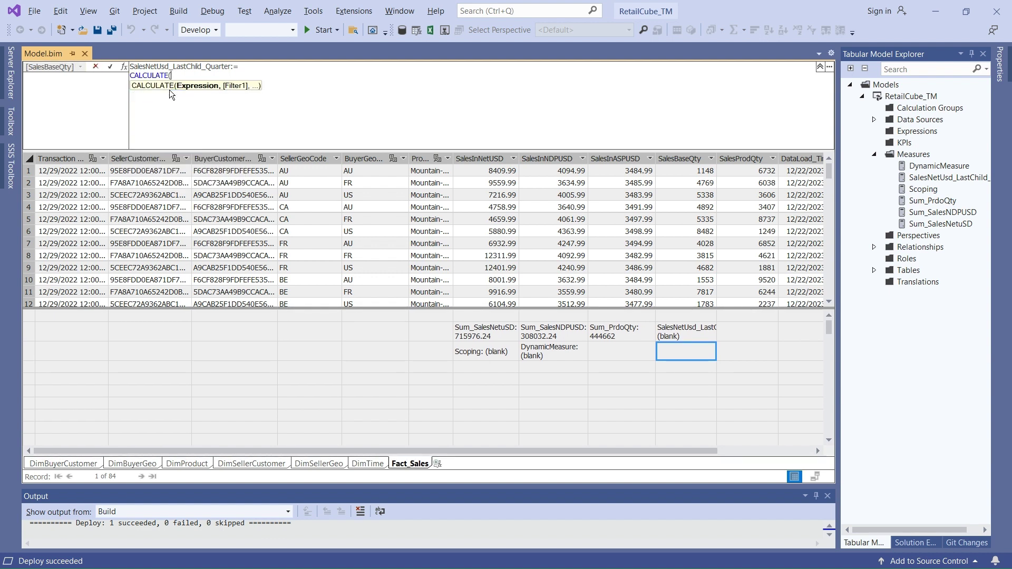
type("'Fact")
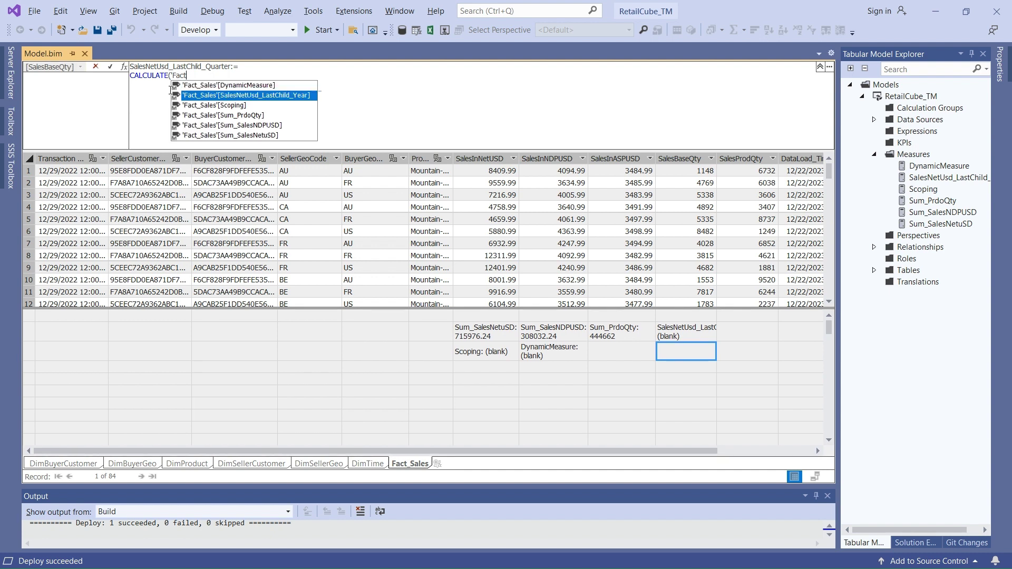
key("Down")
key("Down")
key("Down")
key("Down")
key("Tab")
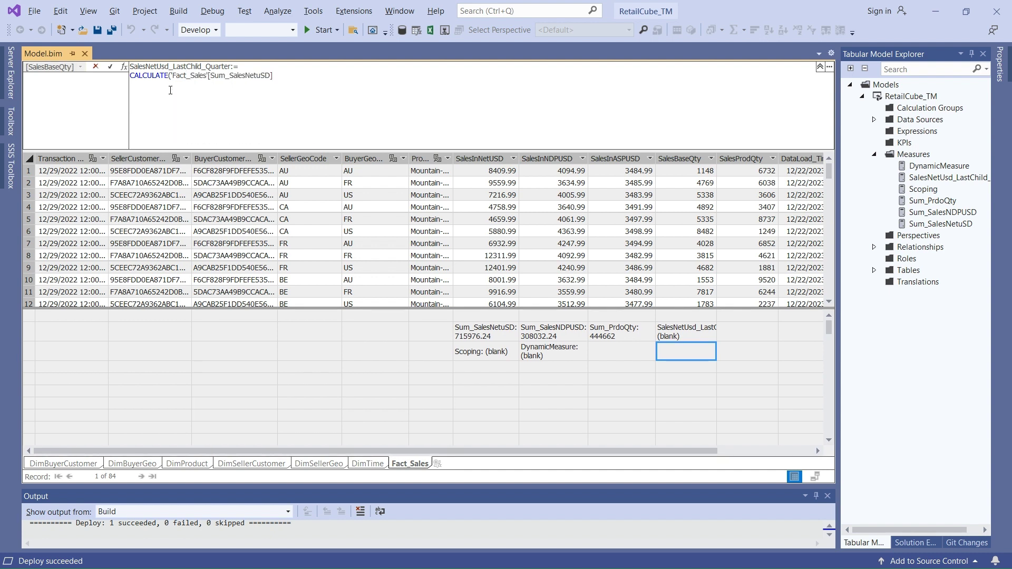
type(",")
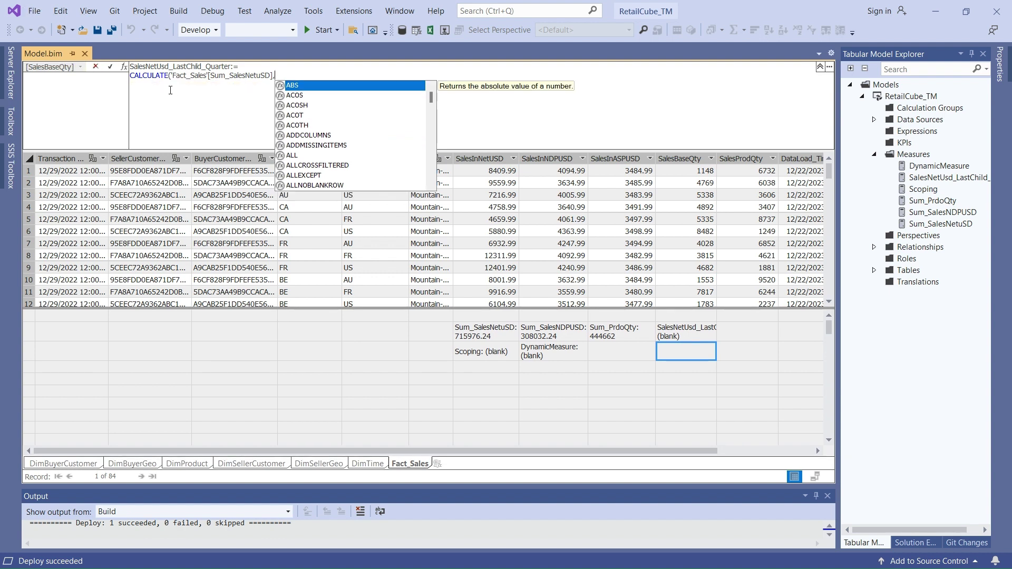
key("Escape")
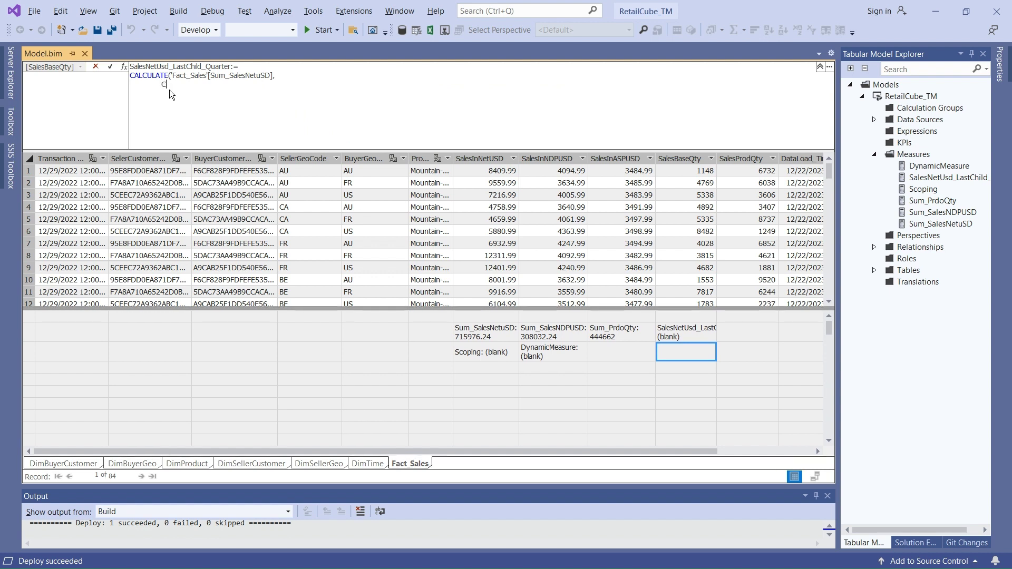
Step: Add CALCULATETABLE on a new line as the quarter measure's filter, with DATESMTD as its table argument
type("Cal")
key("Down")
type("(")
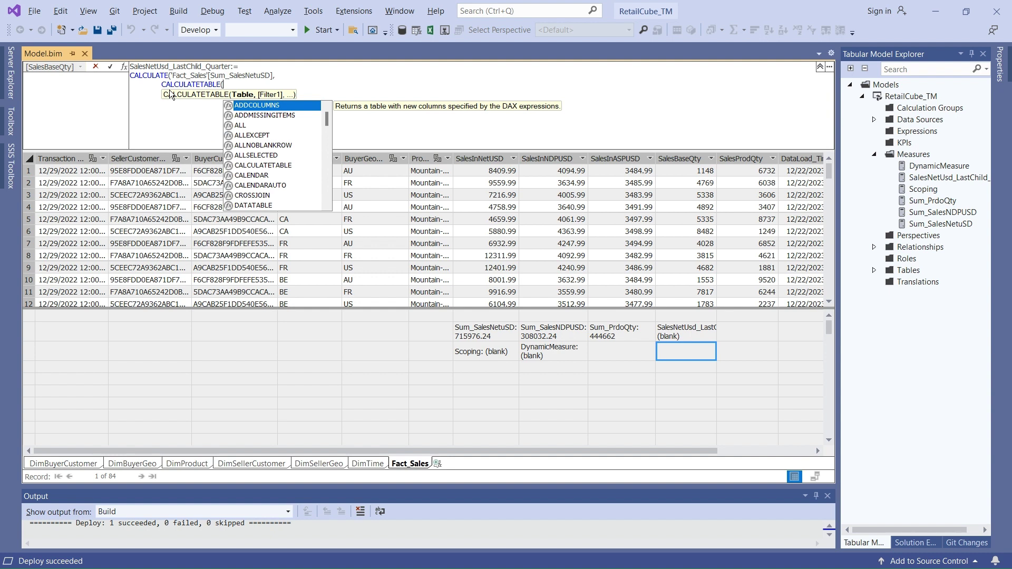
type("Dates")
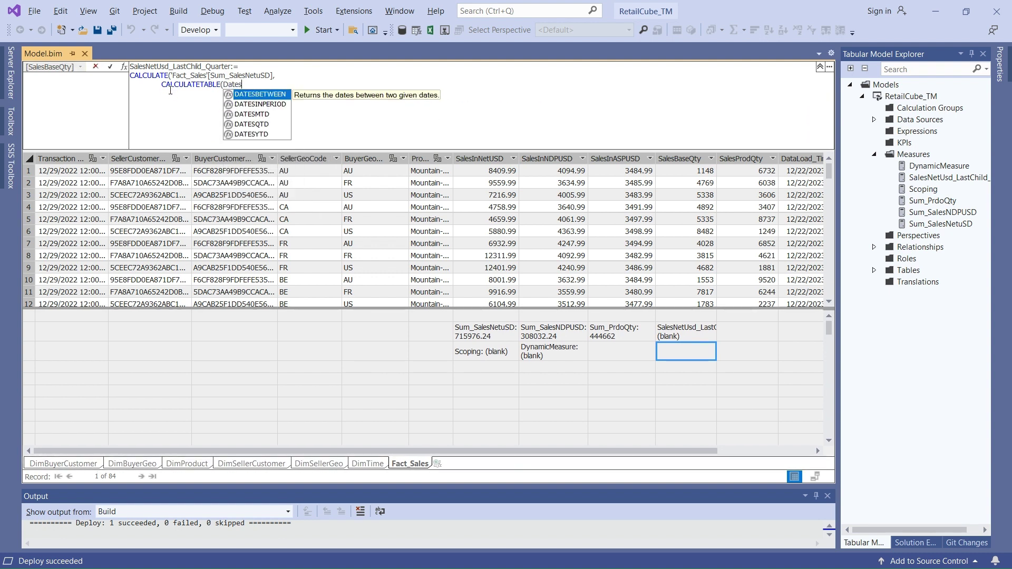
key("Down")
type("(")
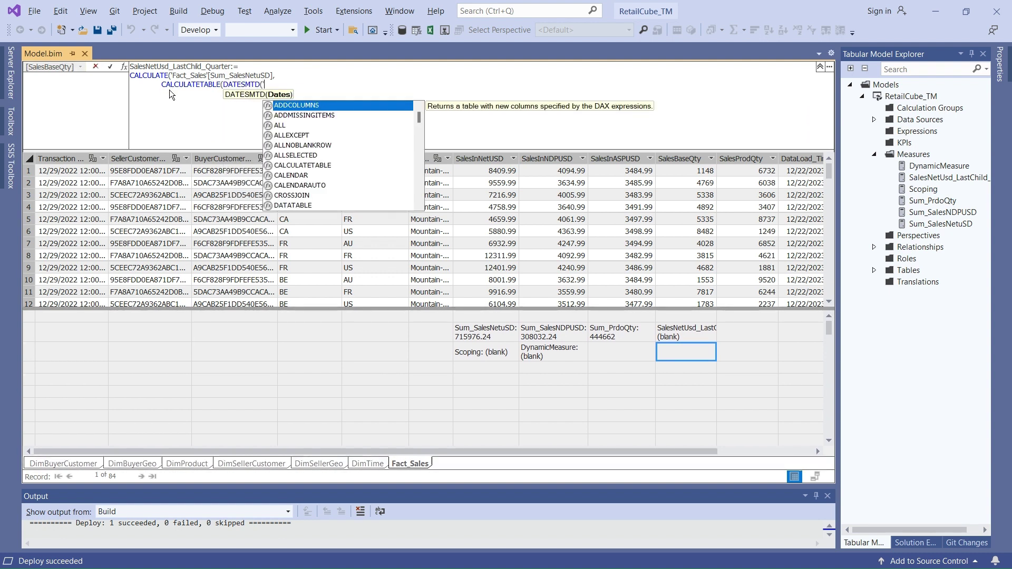
Step: Give DATESMTD the 'DimTime'[Transaction Date] column, close it and add a comma for the next CALCULATETABLE argument
type("'DimTime")
key("Down")
key("Down")
key("Down")
key("Down")
key("Down")
key("Down")
key("Down")
key("Down")
key("Down")
key("Down")
key("Down")
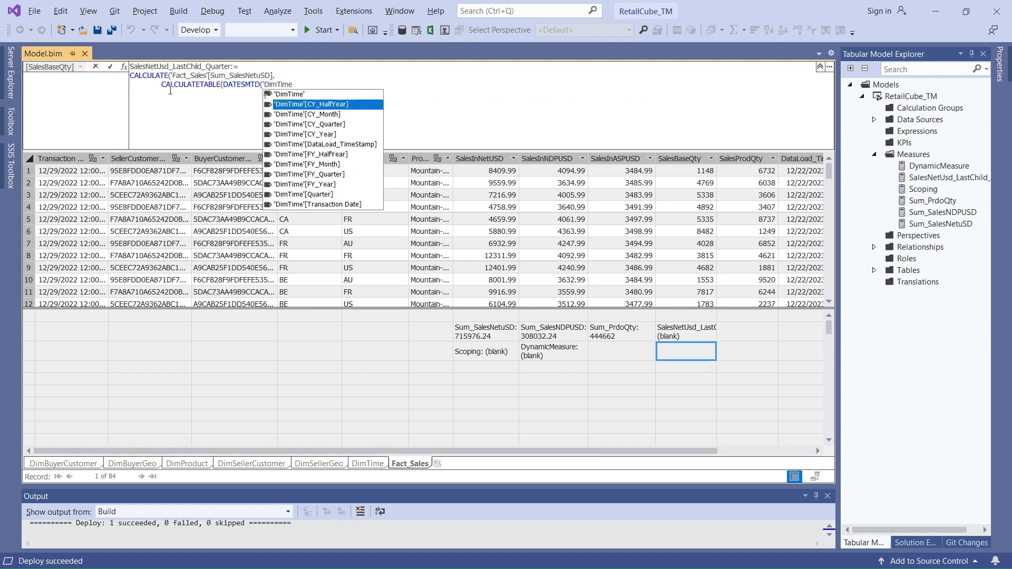
key("Tab")
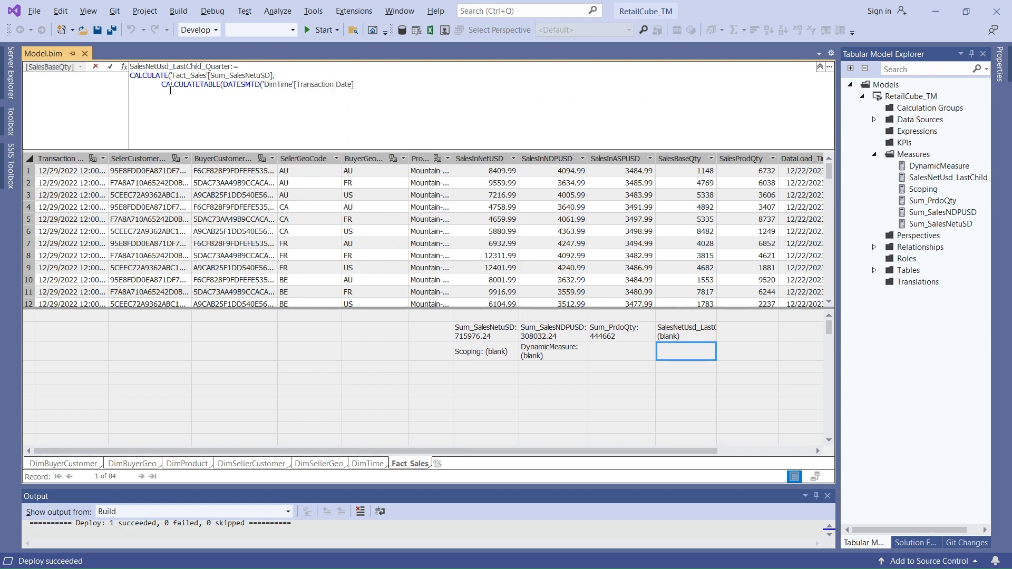
type("),")
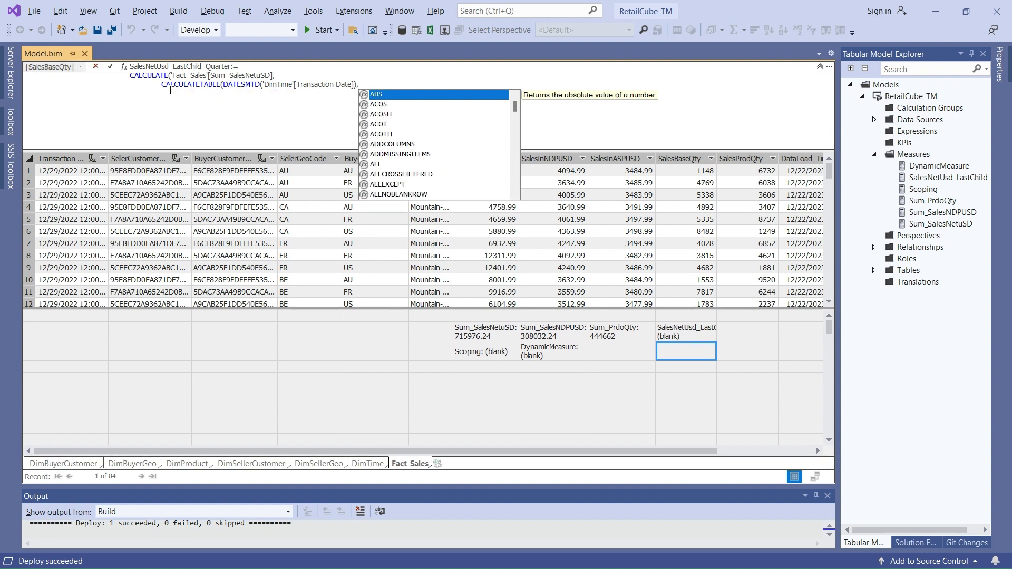
Step: Close the CALCULATETABLE and CALCULATE parentheses and commit the SalesNetUsd_LastChild_Quarter measure
key("Escape")
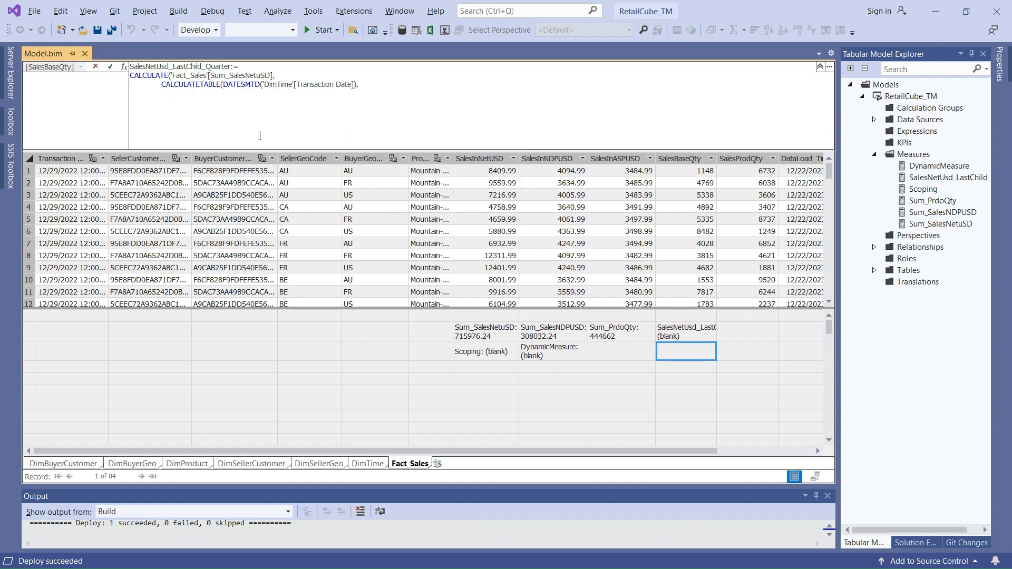
type("))")
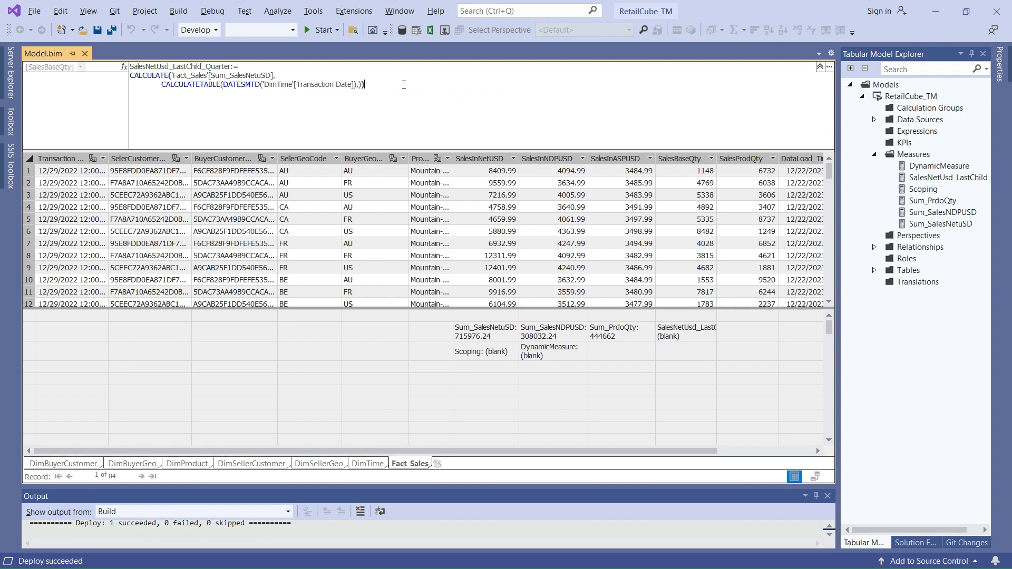
key("Return")
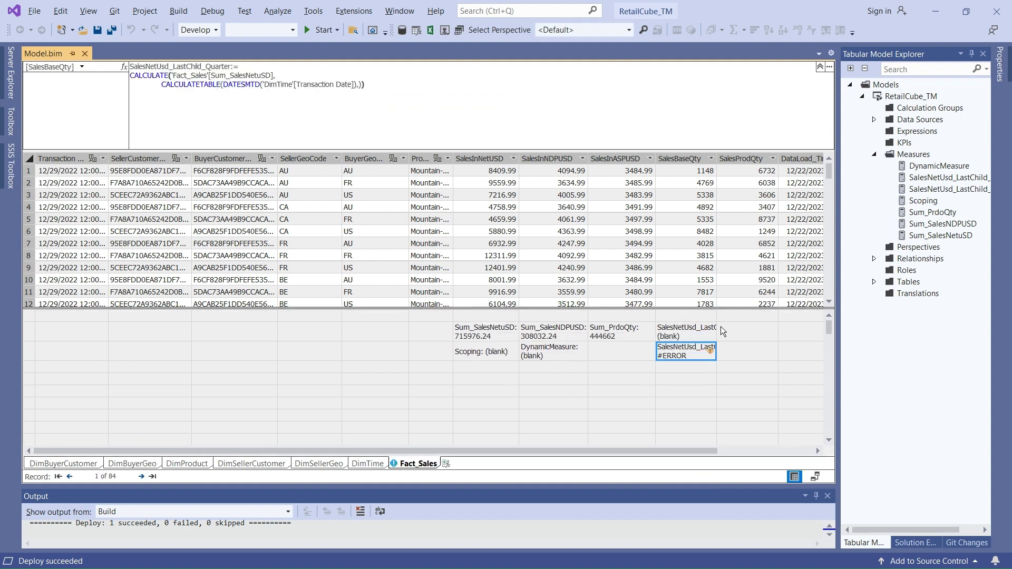
Step: Copy the LASTNONBLANK(ENDOFYEAR(...)) filter, including its closing parentheses, from the SalesNetUsd_LastChild_Year measure's formula
left_click(694, 334)
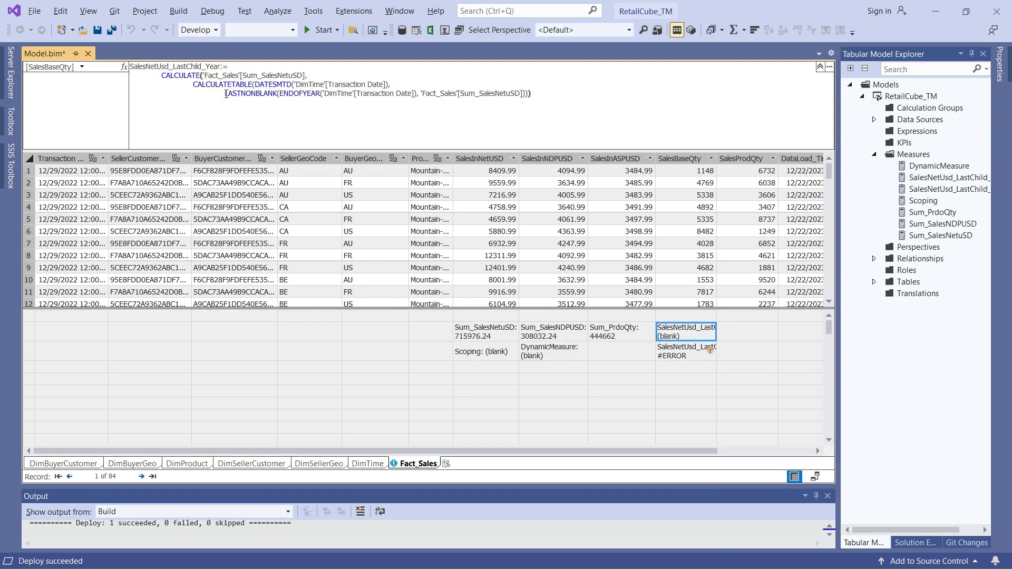
left_click_drag(224, 93, 554, 119)
key("ctrl+c")
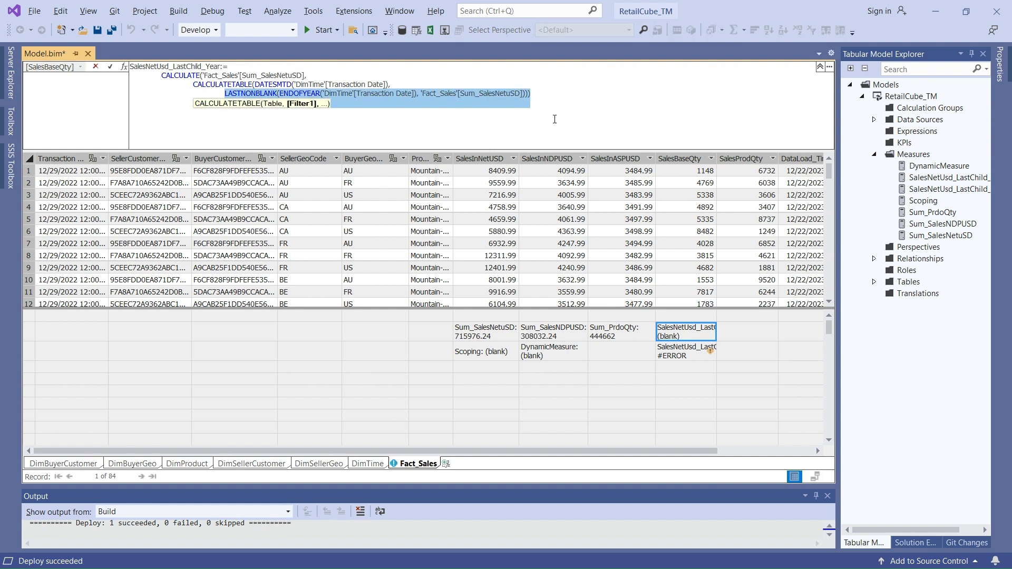
left_click(683, 353)
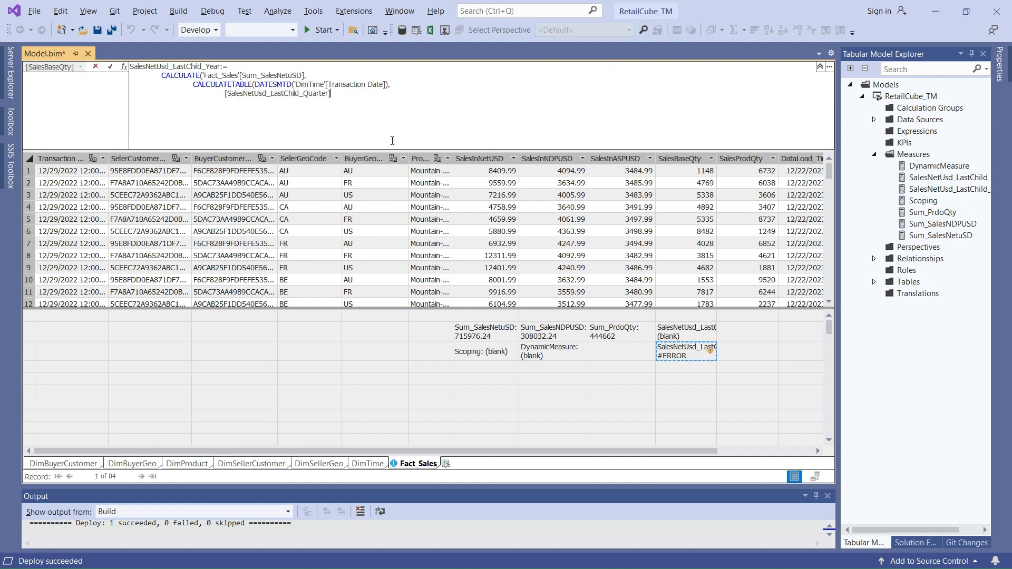
triple_click(342, 93)
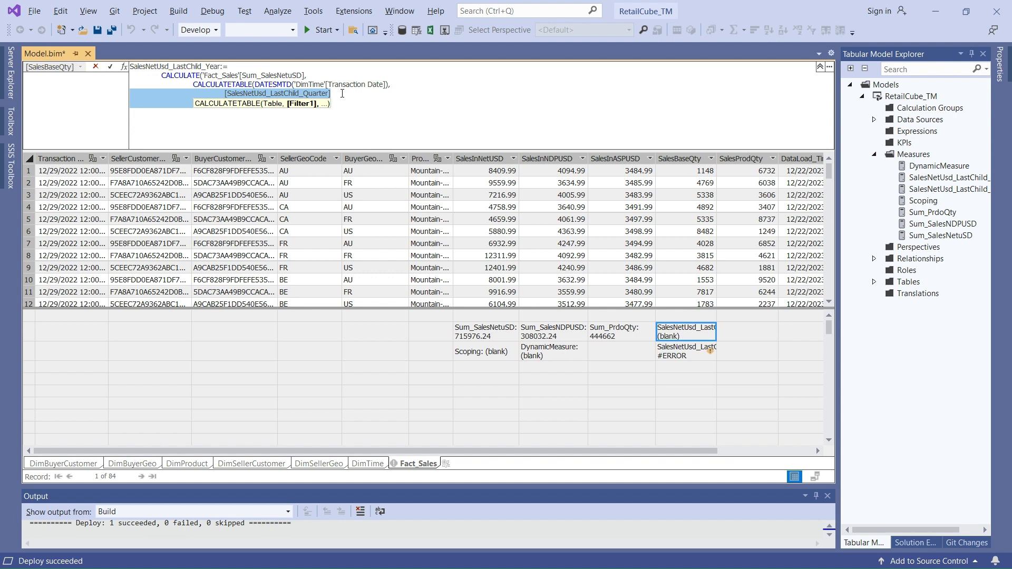
key("BackSpace")
key("BackSpace")
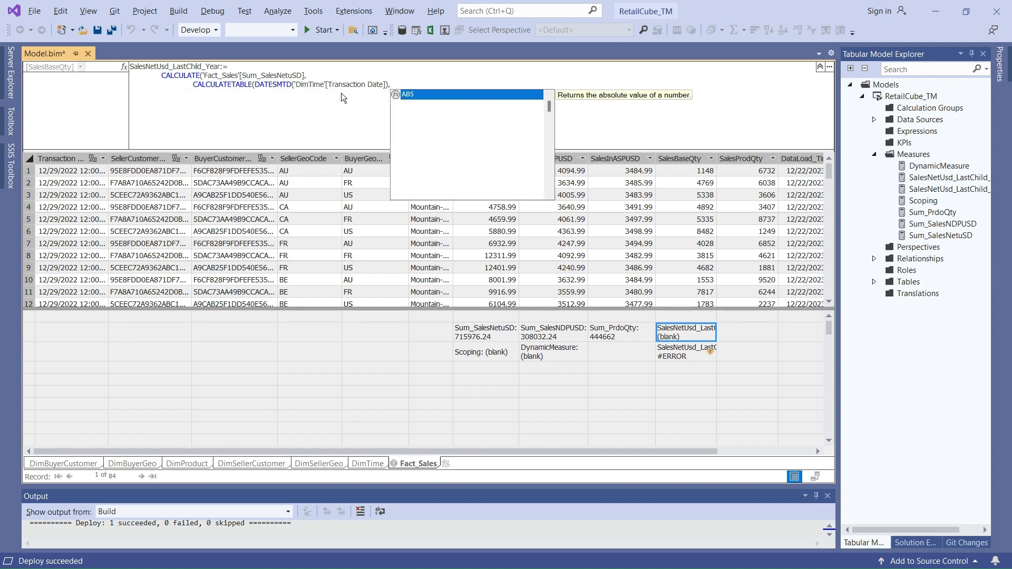
key("Escape")
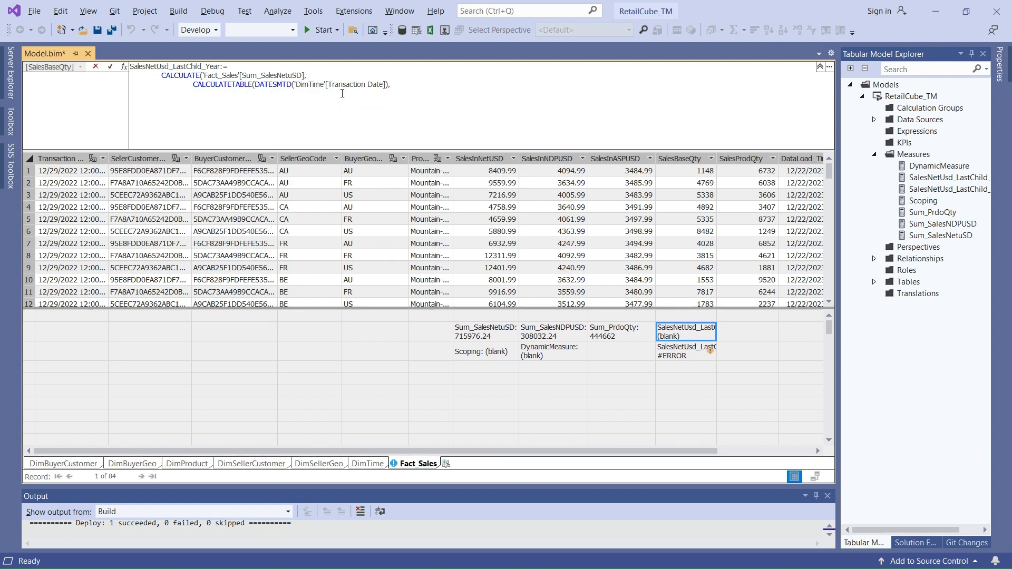
key("ctrl+v")
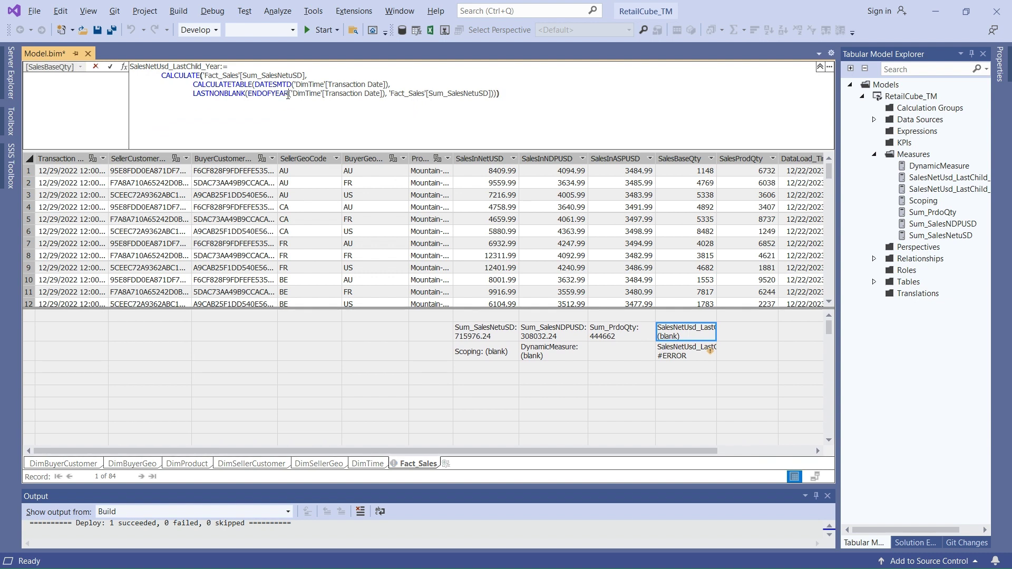
left_click(289, 95)
key("BackSpace")
key("BackSpace")
key("BackSpace")
key("BackSpace")
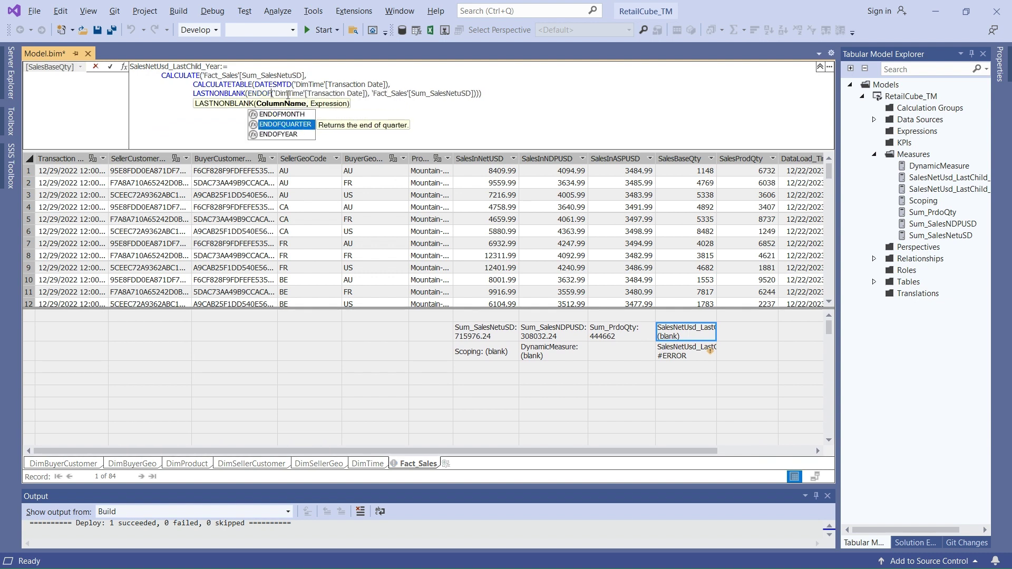
type("(")
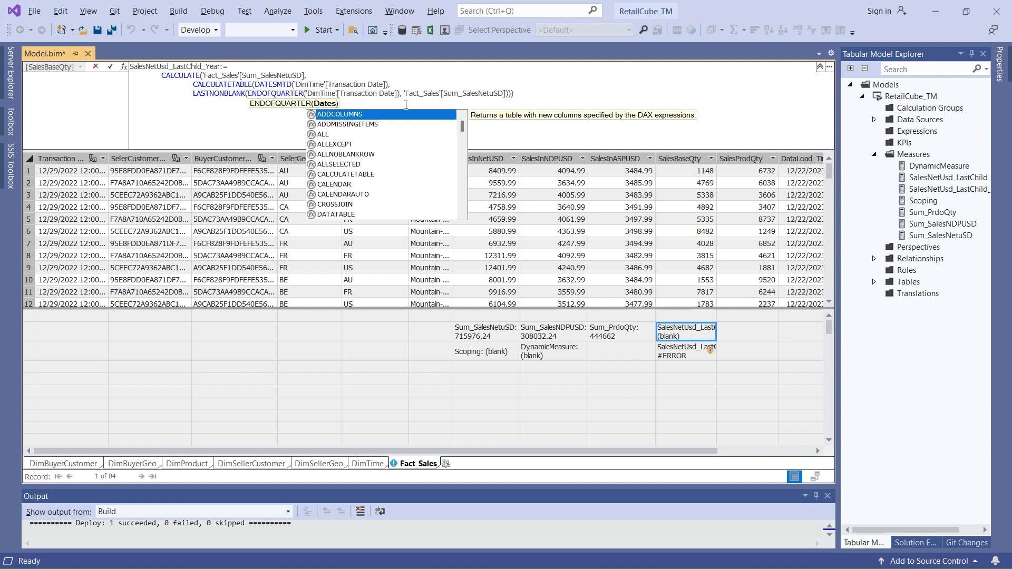
left_click(529, 96)
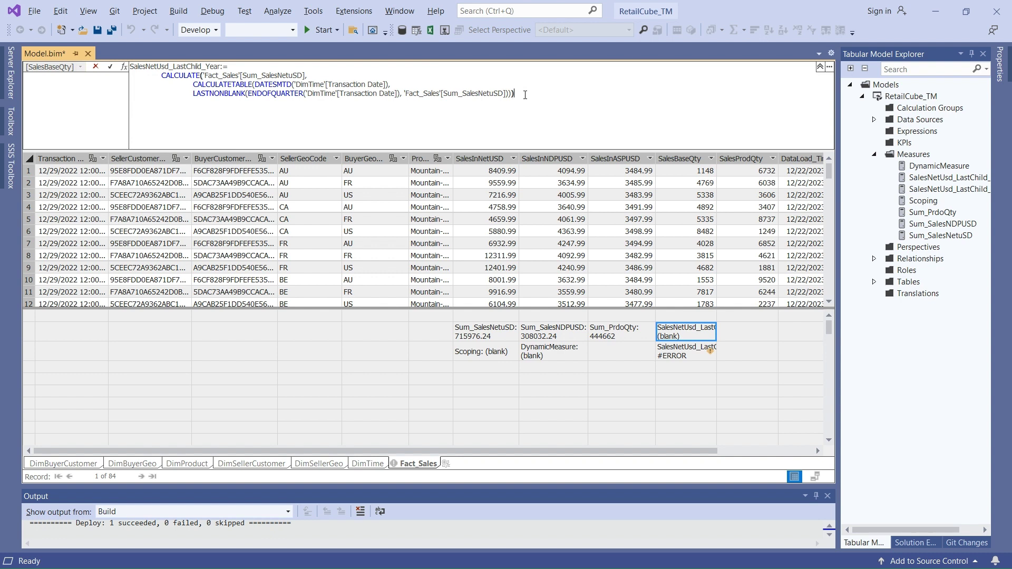
key("Escape")
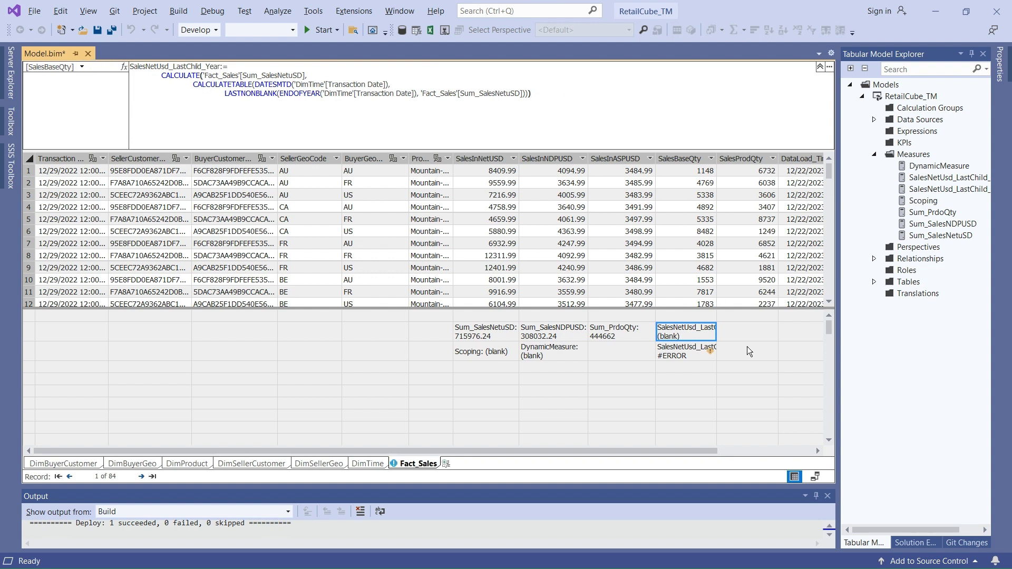
Step: Replace the quarter measure's two closing parentheses with the copied LASTNONBLANK(ENDOFYEAR('DimTime'[Transaction Date]), 'Fact_Sales'[Sum_SalesNetuSD]) filter and its closing parentheses
left_click(701, 357)
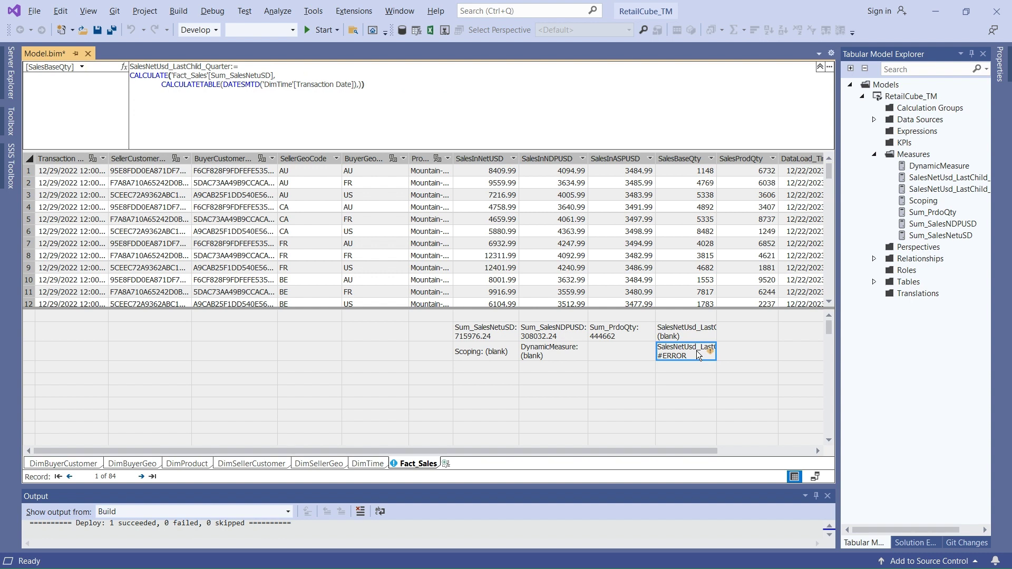
left_click(370, 87)
key("BackSpace")
key("BackSpace")
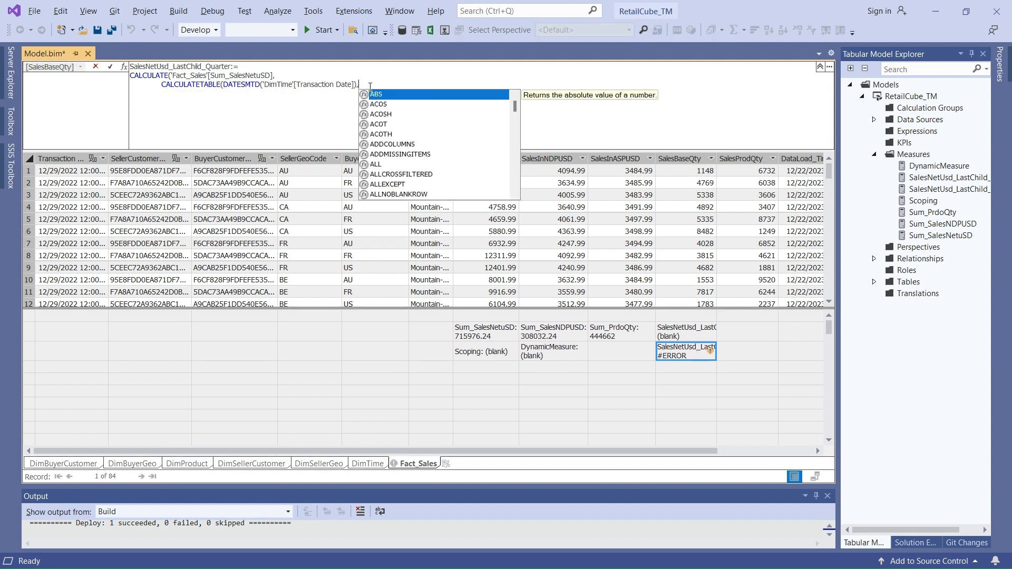
key("Escape")
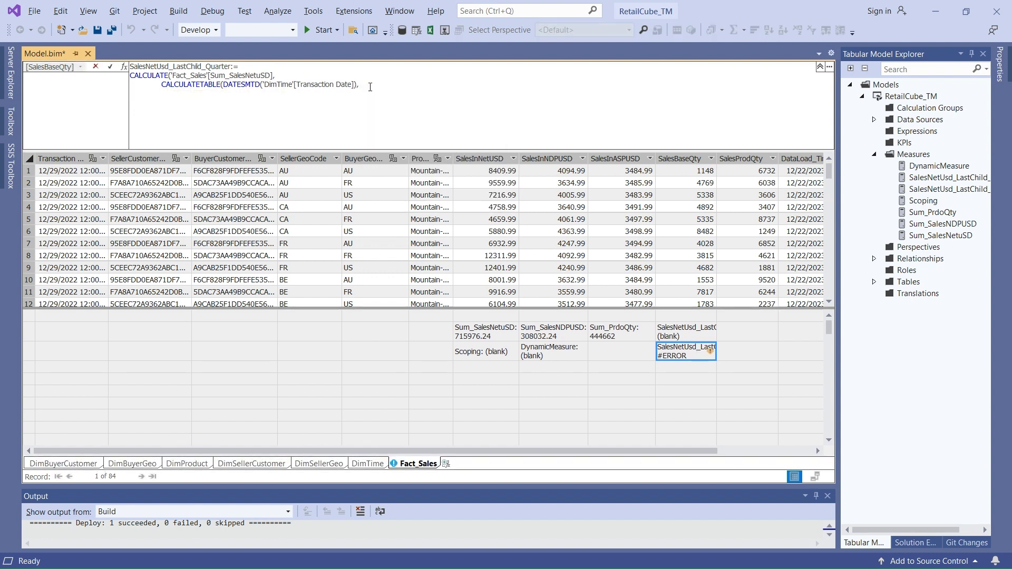
type("LASTNONBLANK(ENDOFYEAR('DimTime'[Transaction Date]), 'Fact_Sales'[Sum_SalesNetuSD])))")
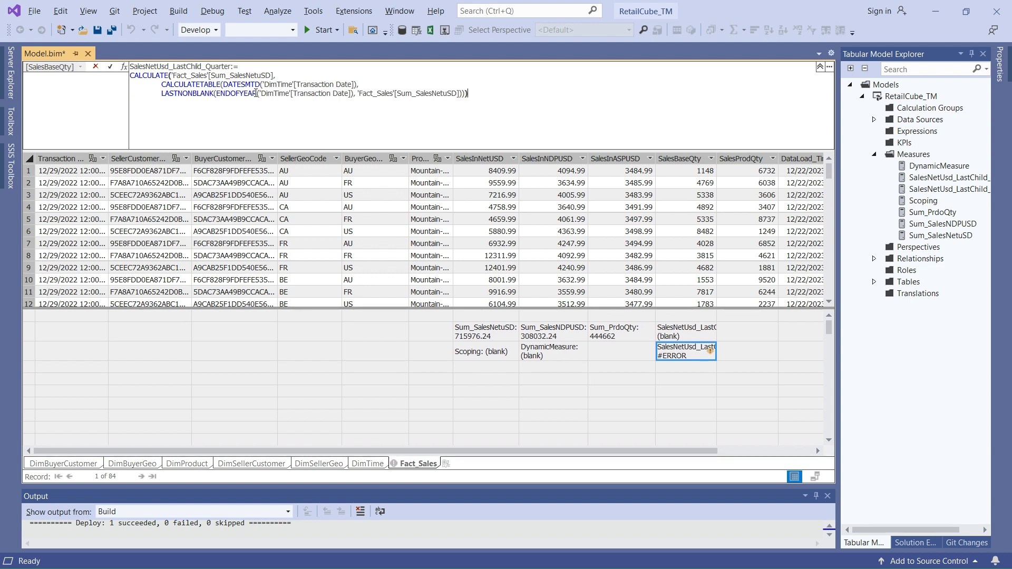
Step: Change ENDOFYEAR to ENDOFQUARTER in the SalesNetUsd_LastChild_Quarter formula and commit the measure
left_click(256, 94)
key("BackSpace")
key("BackSpace")
key("BackSpace")
key("BackSpace")
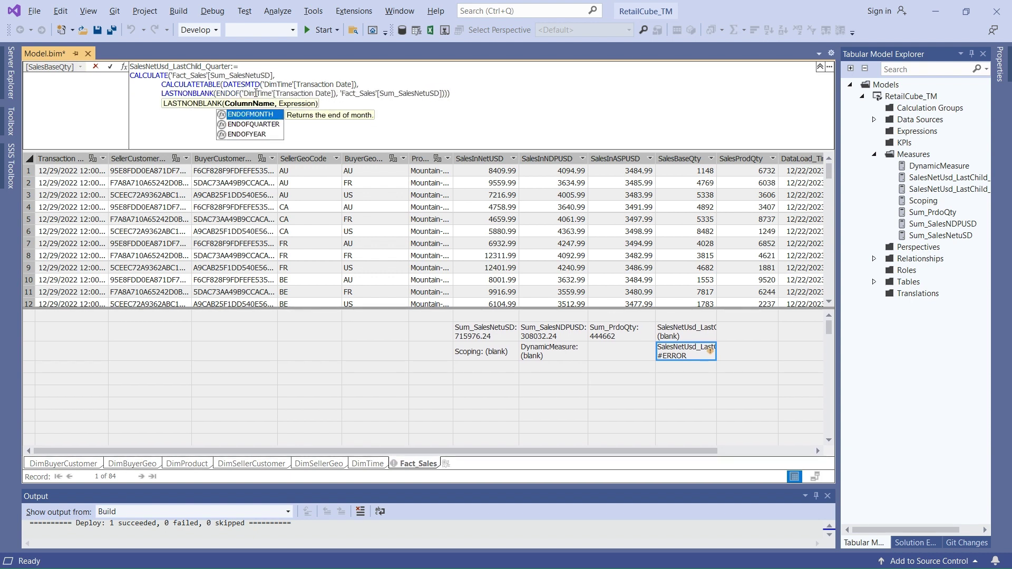
type("QUARTER")
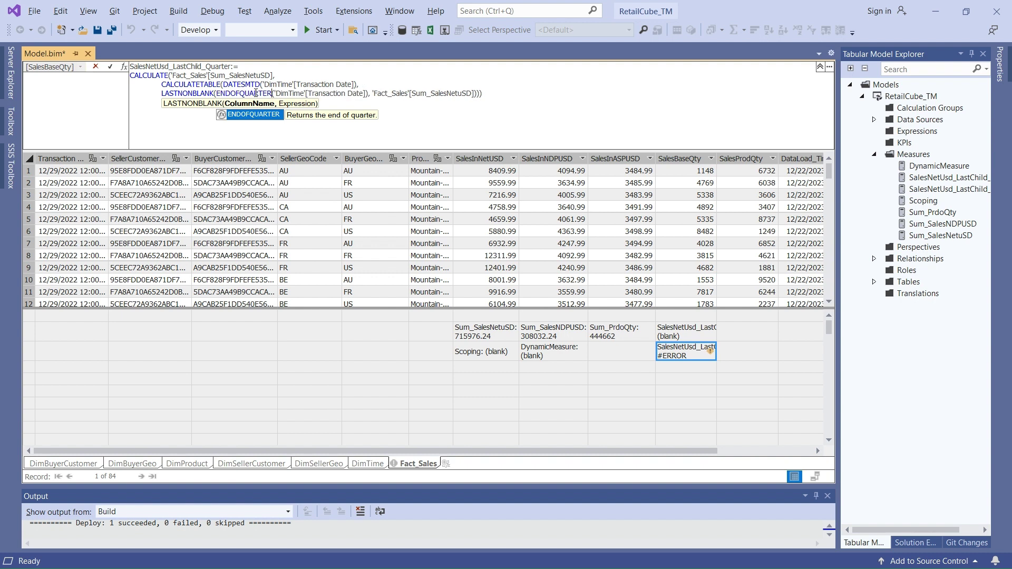
type("(")
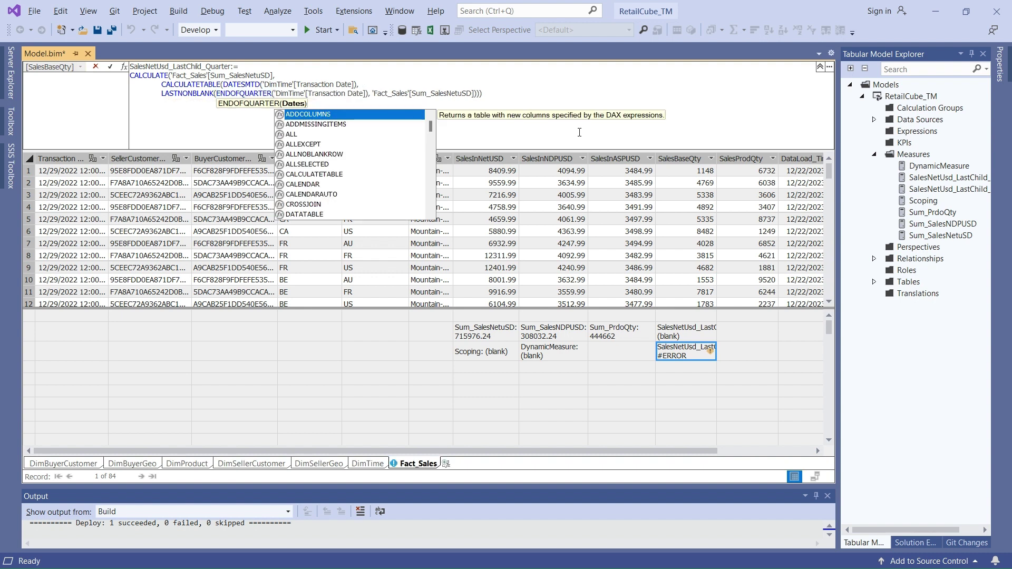
key("Escape")
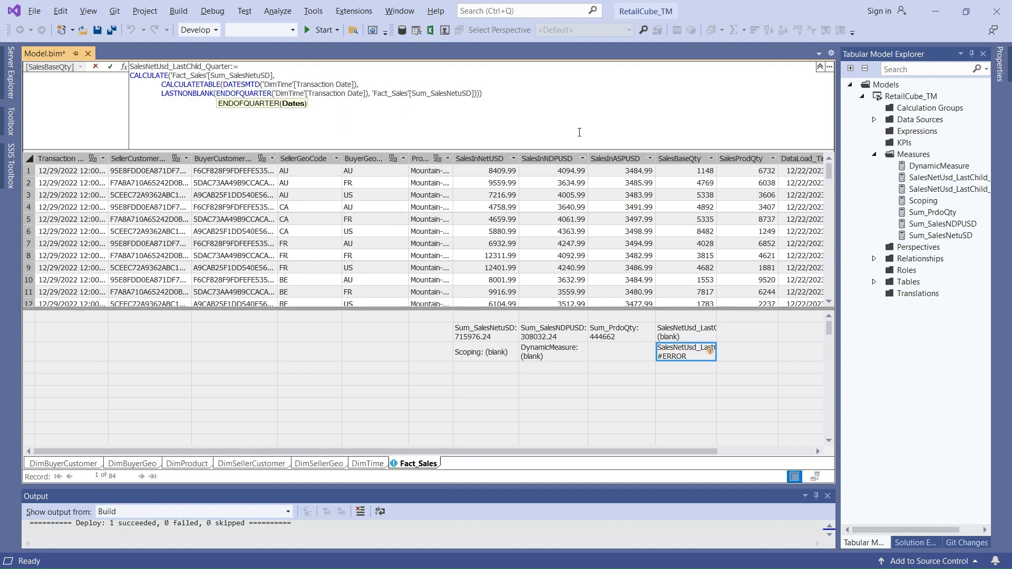
key("Return")
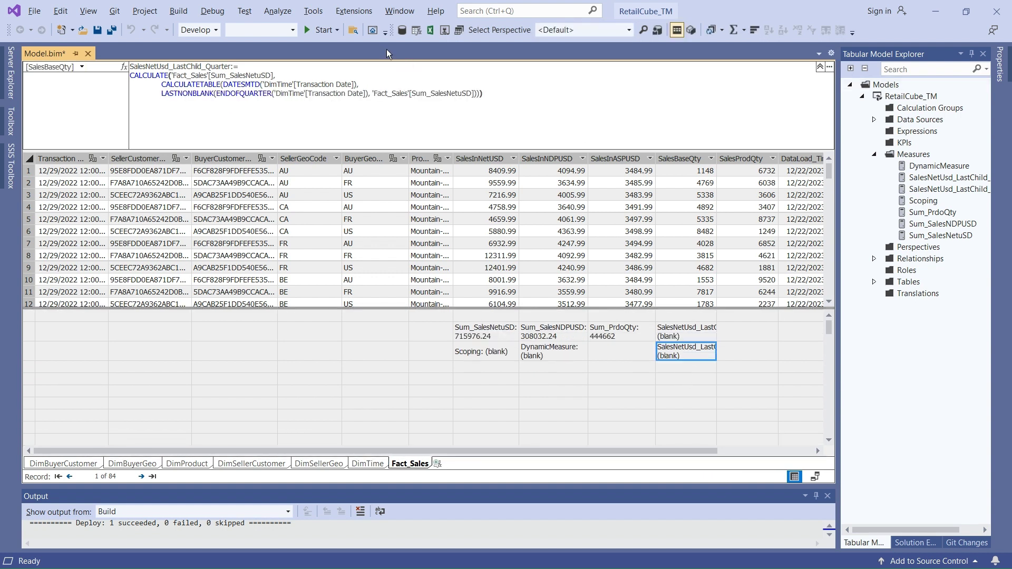
Step: Deploy the RetailCube_TM model, then switch to Excel and refresh the workbook's data
left_click(318, 30)
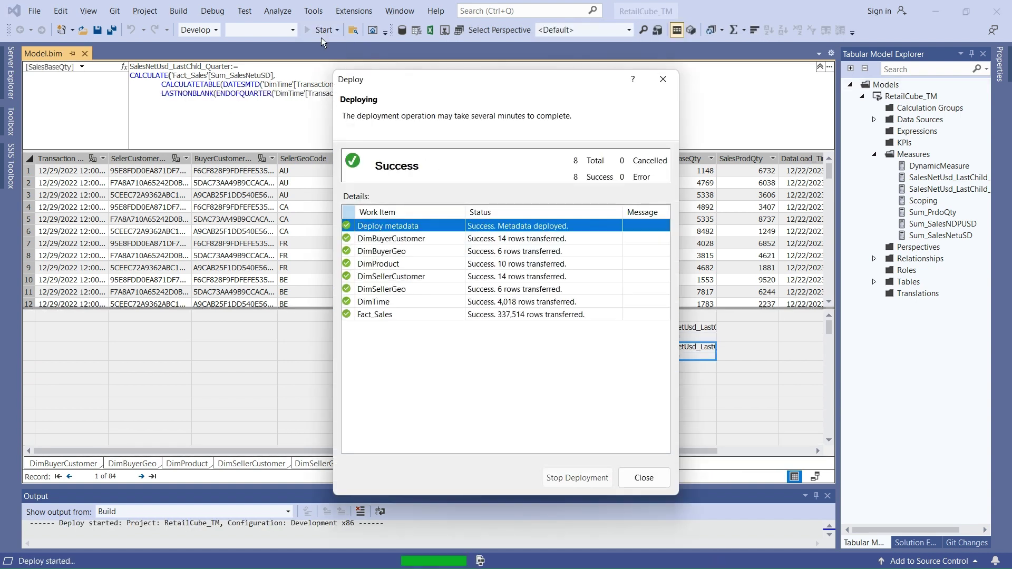
left_click(644, 477)
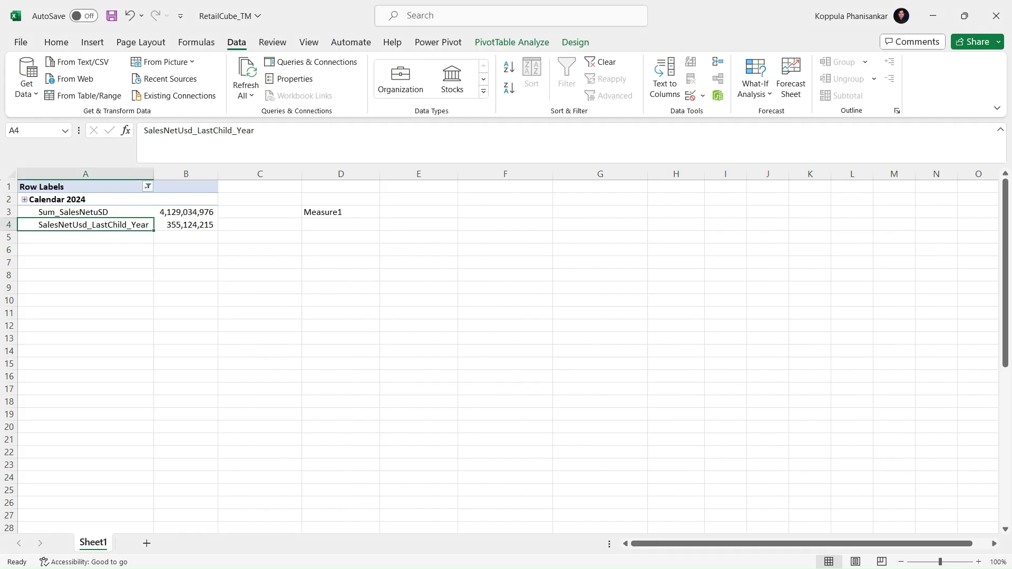
left_click(246, 72)
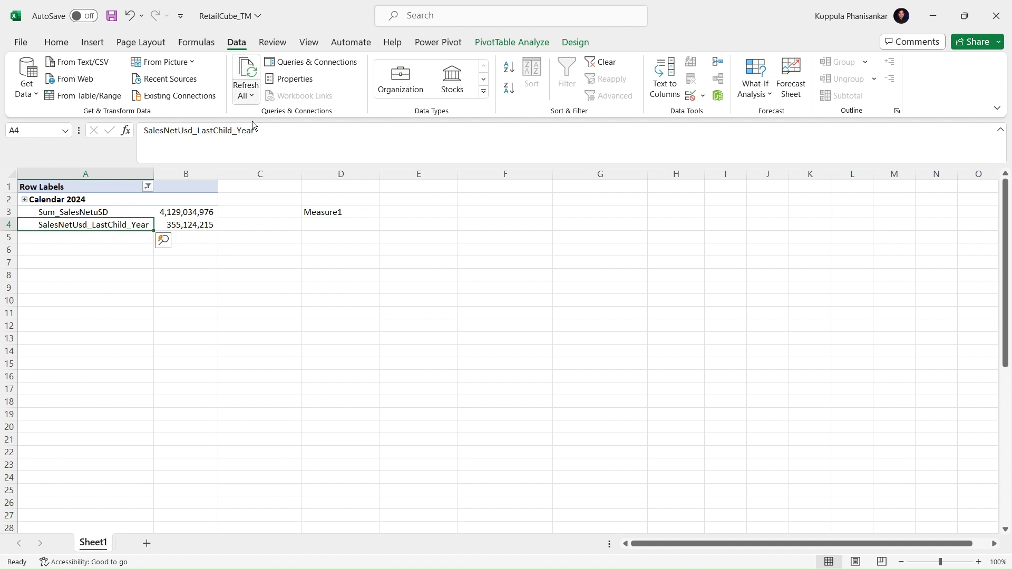
Step: Show the pivot table's field list, add SalesNetUsd_LastChild_Quarter to the values below the year measure and select its Calendar 2024 value
right_click(127, 224)
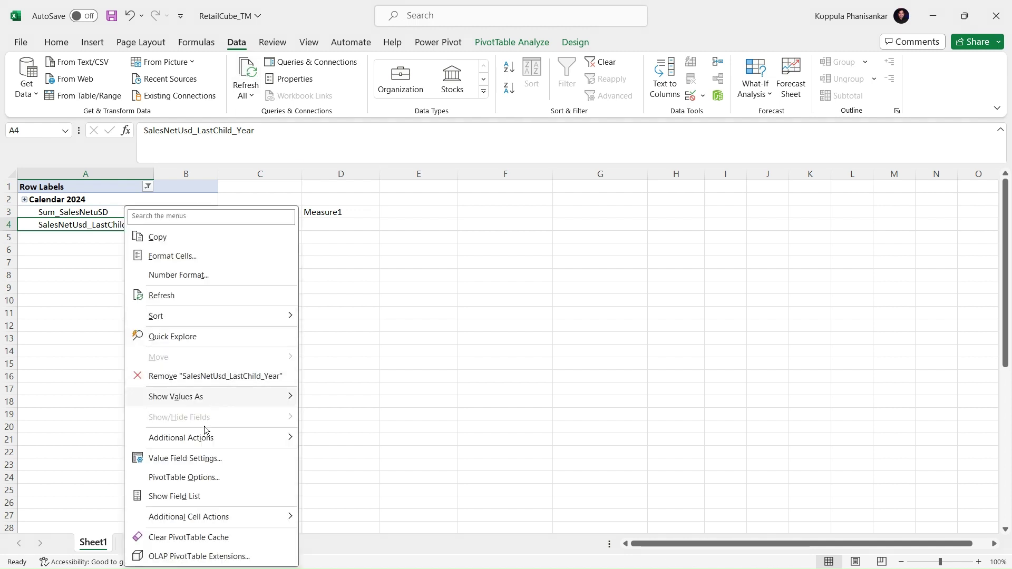
left_click(161, 496)
left_click_drag(813, 274, 954, 542)
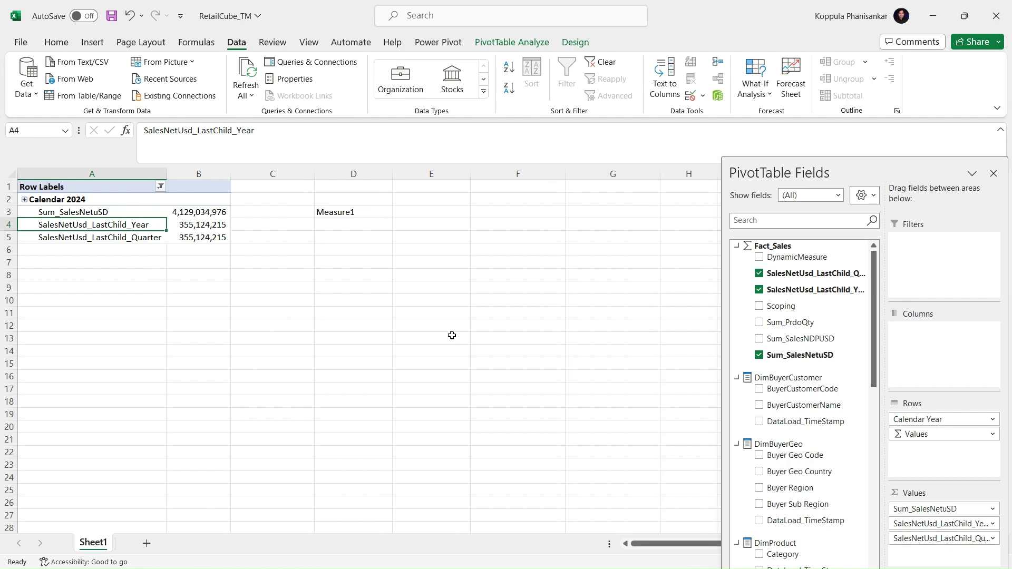
left_click(209, 237)
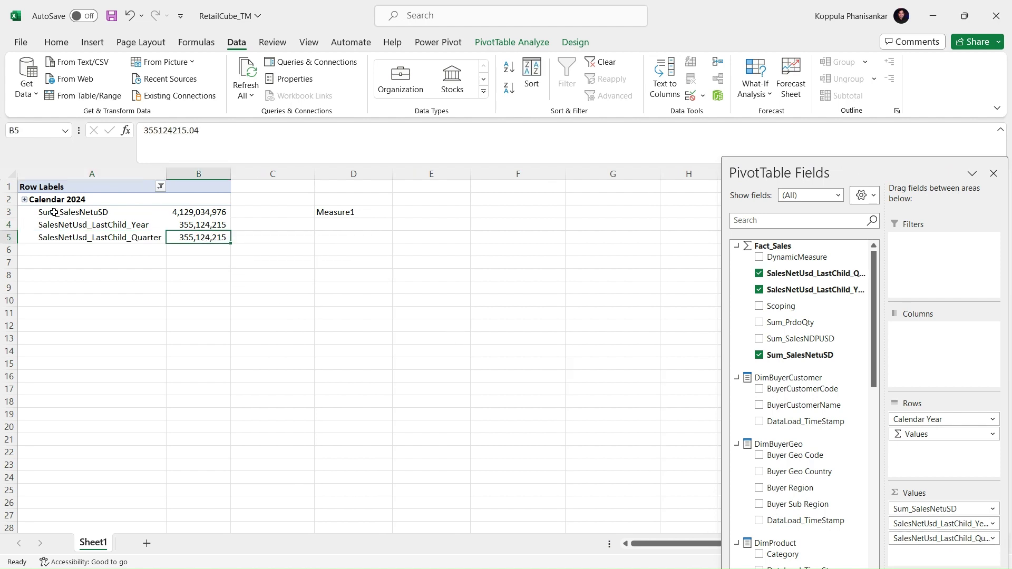
Step: Compare the SalesNetUsd_LastChild_Year and SalesNetUsd_LastChild_Quarter values for Calendar 2024 in the pivot table
mouse_move(201, 235)
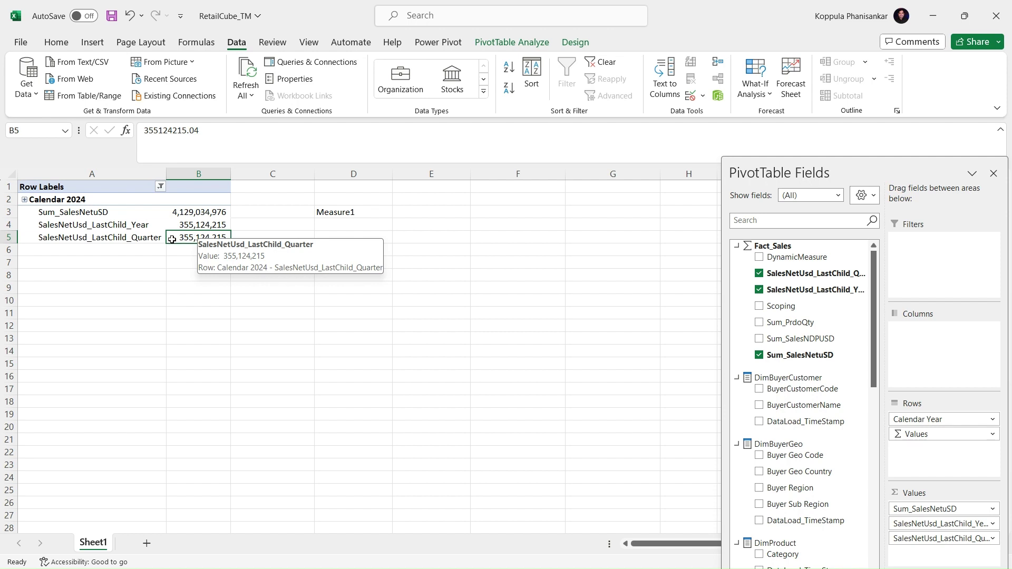
left_click(70, 202)
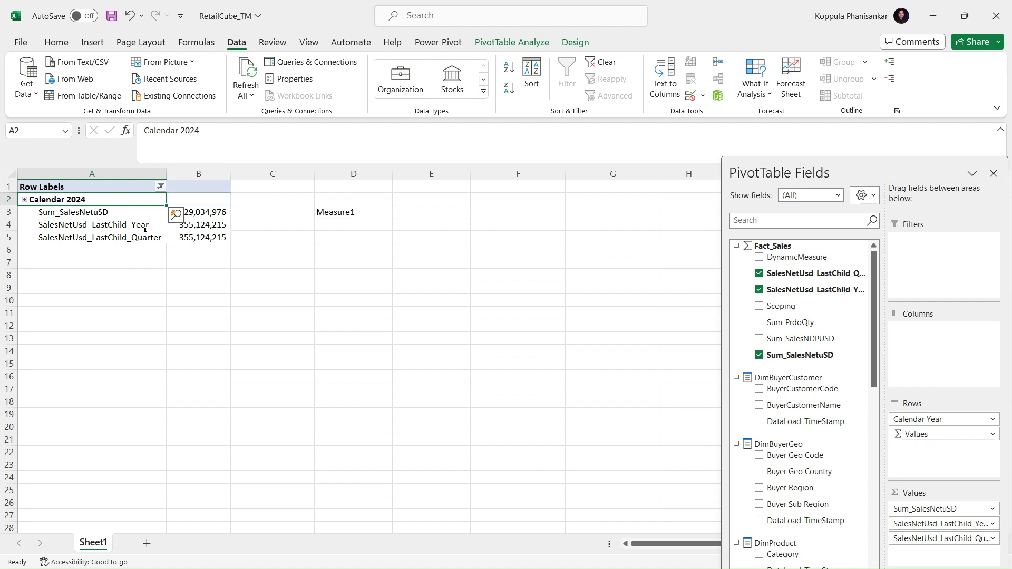
mouse_move(195, 239)
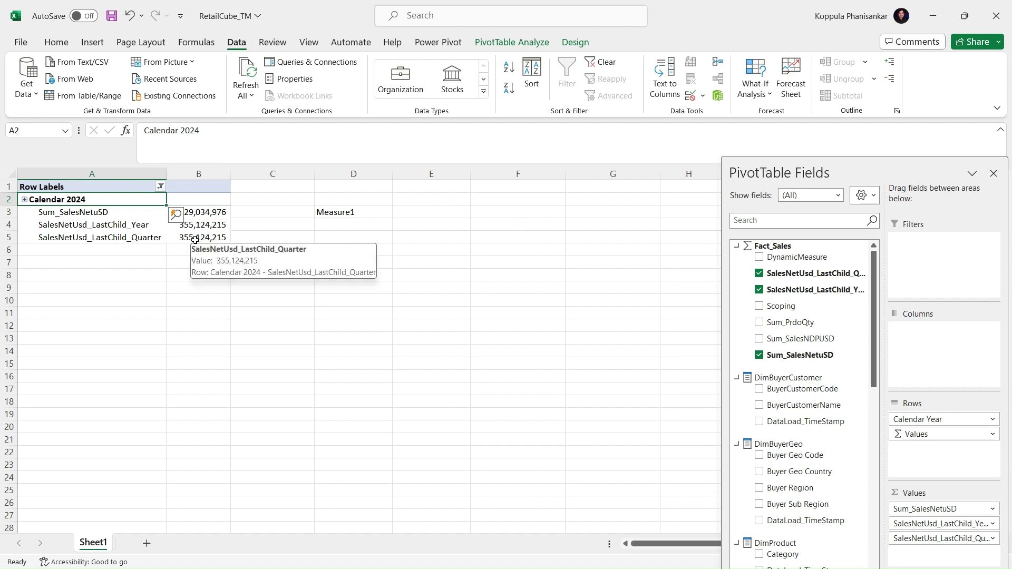
left_click(156, 238)
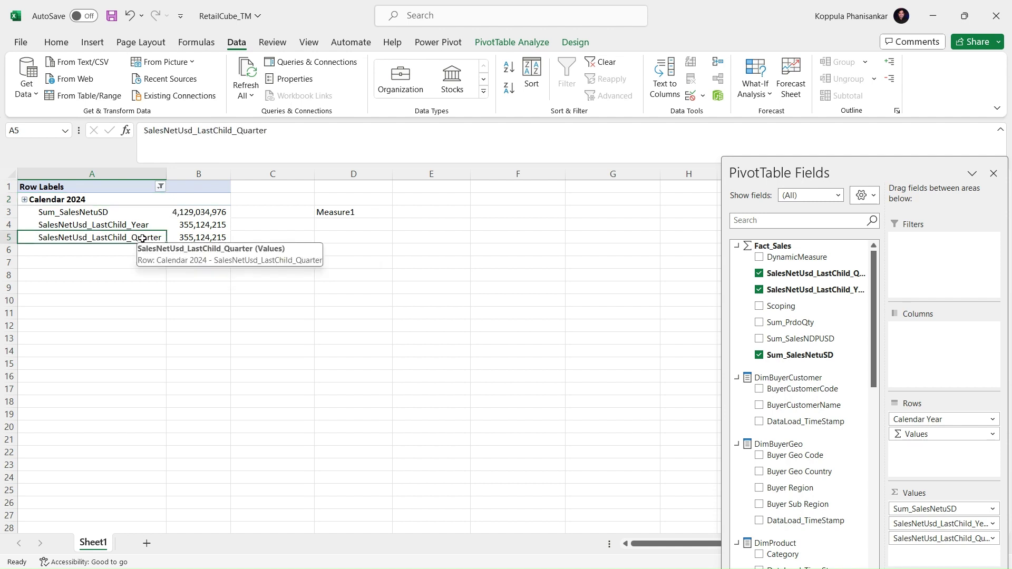
left_click(221, 238)
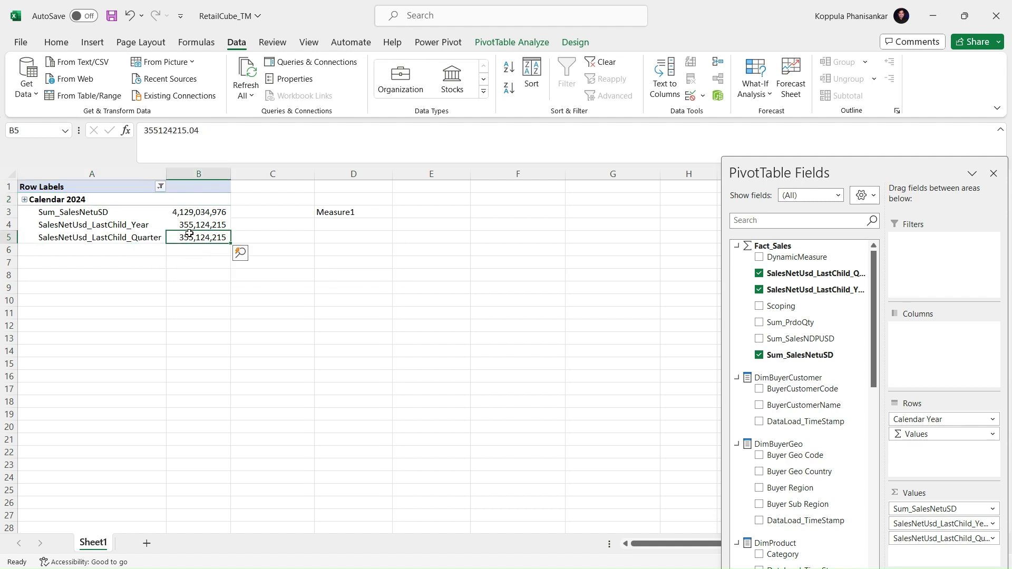
left_click(150, 224)
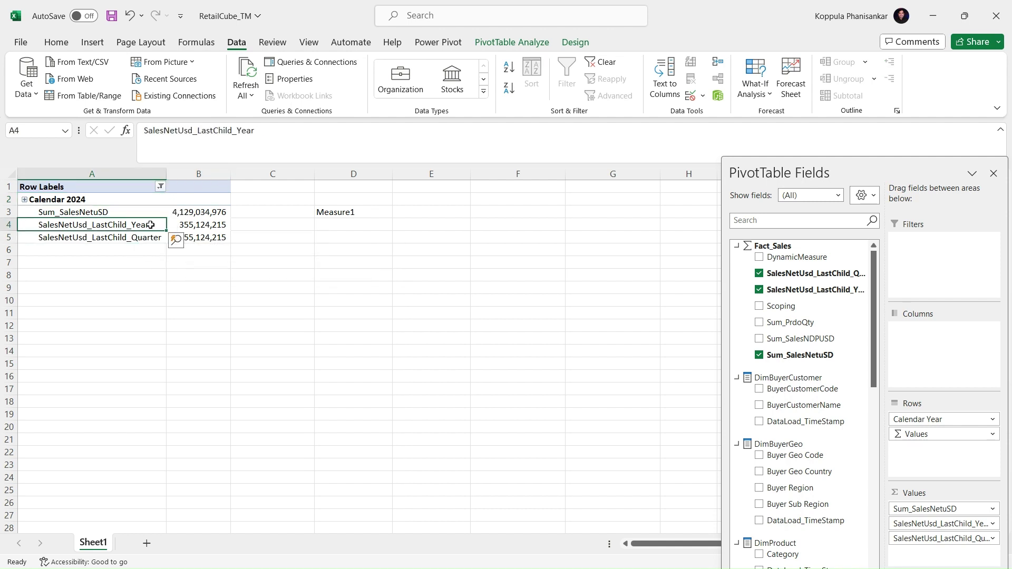
Step: Expand Calendar 2024 into its quarters and compare the year and quarter last-child measures for Quarter 1 and Quarter 2
left_click(24, 199)
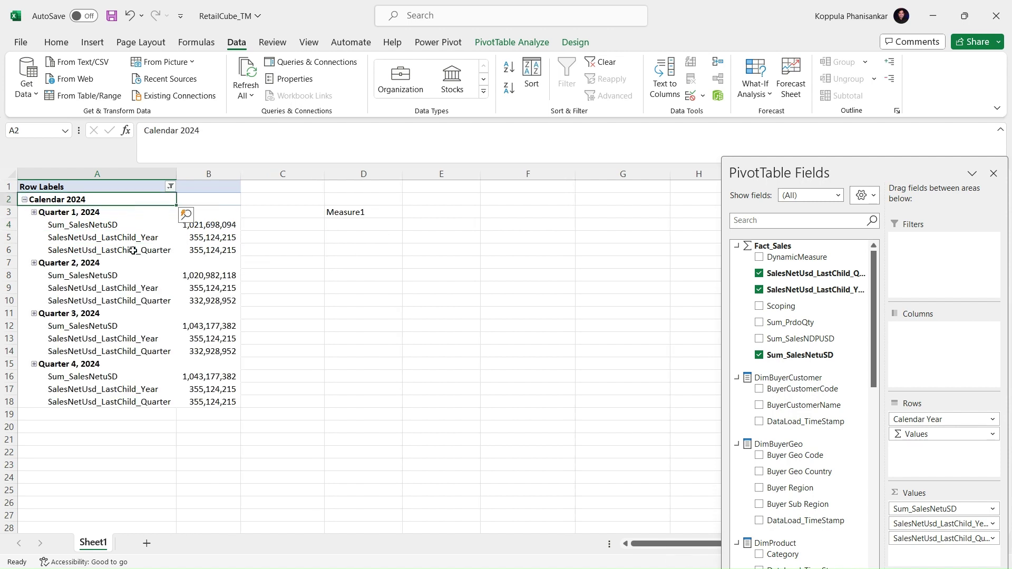
left_click(152, 239)
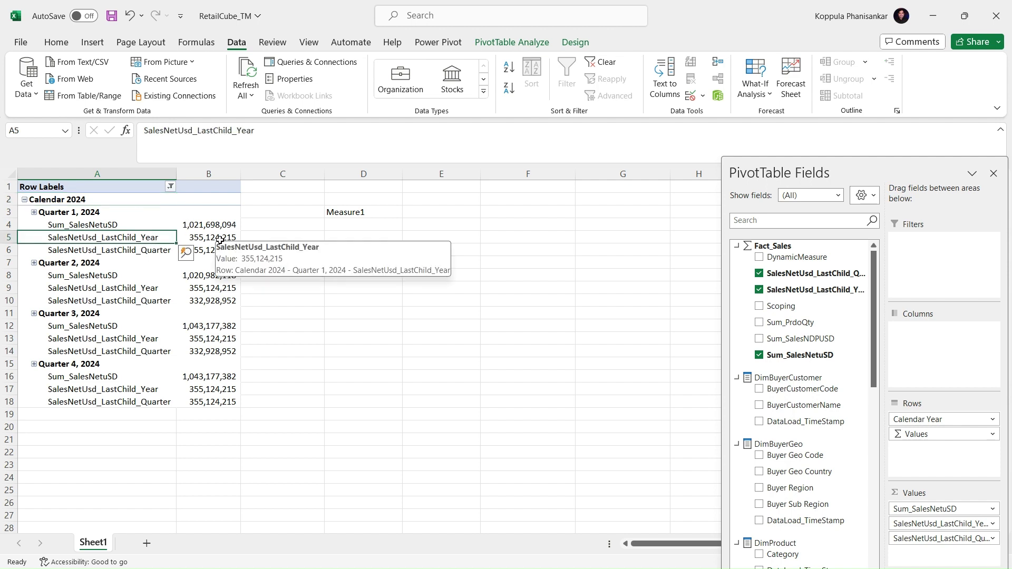
left_click(157, 305)
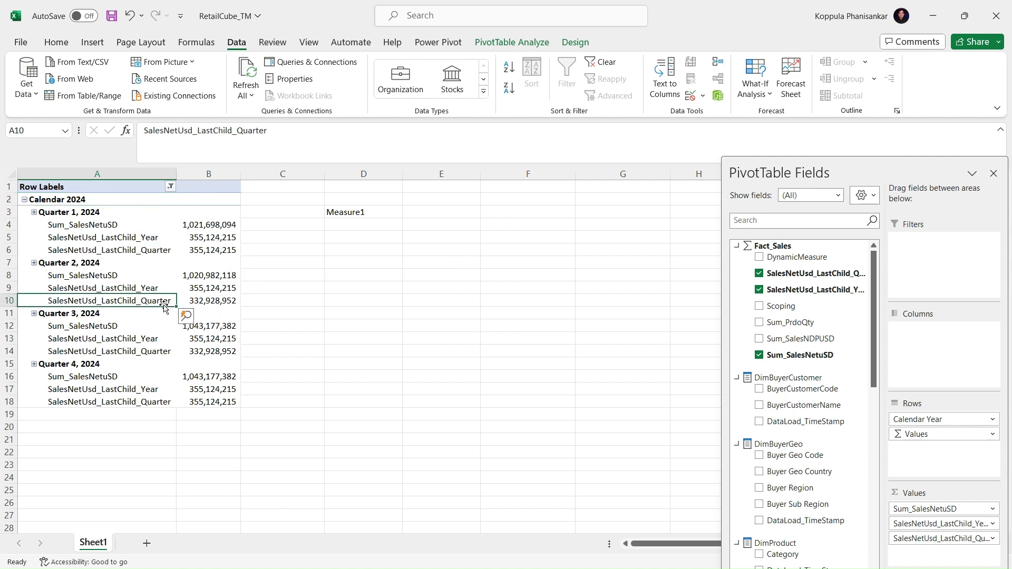
mouse_move(211, 301)
Step: Check Quarter 1's SalesNetUsd_LastChild_Quarter value against its months, expanding the quarter and collapsing it again
left_click(217, 252)
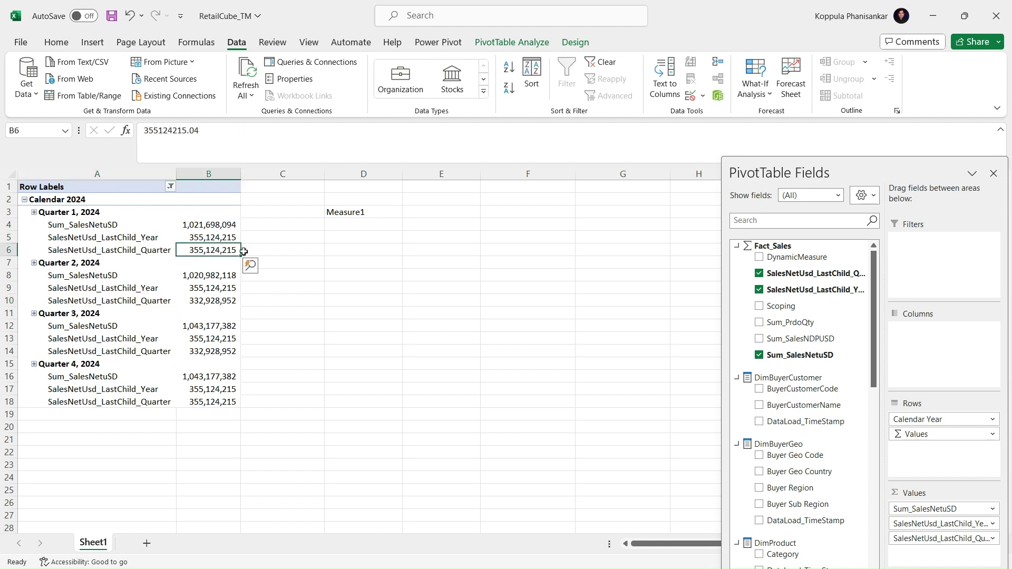
left_click(34, 212)
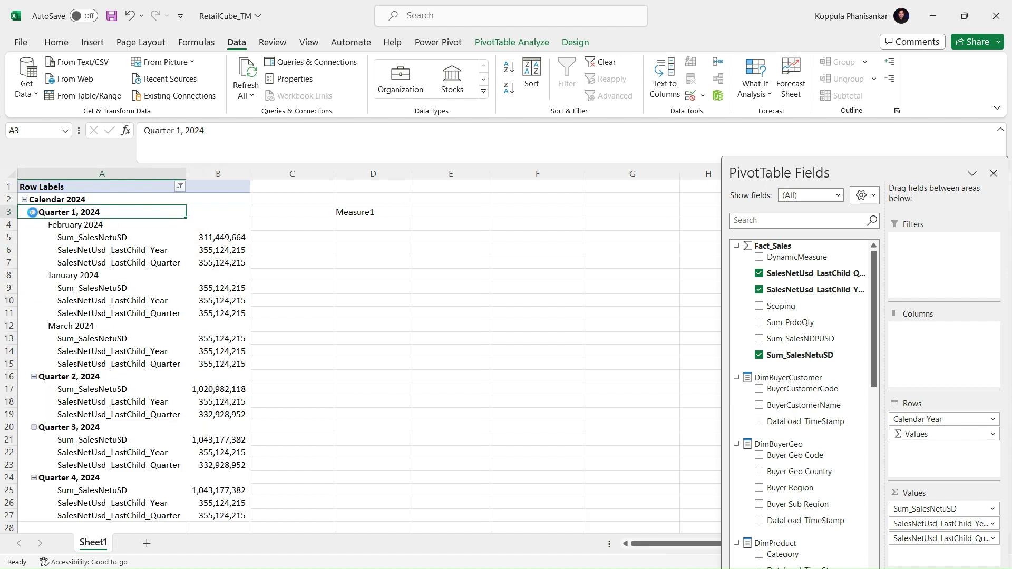
left_click(34, 212)
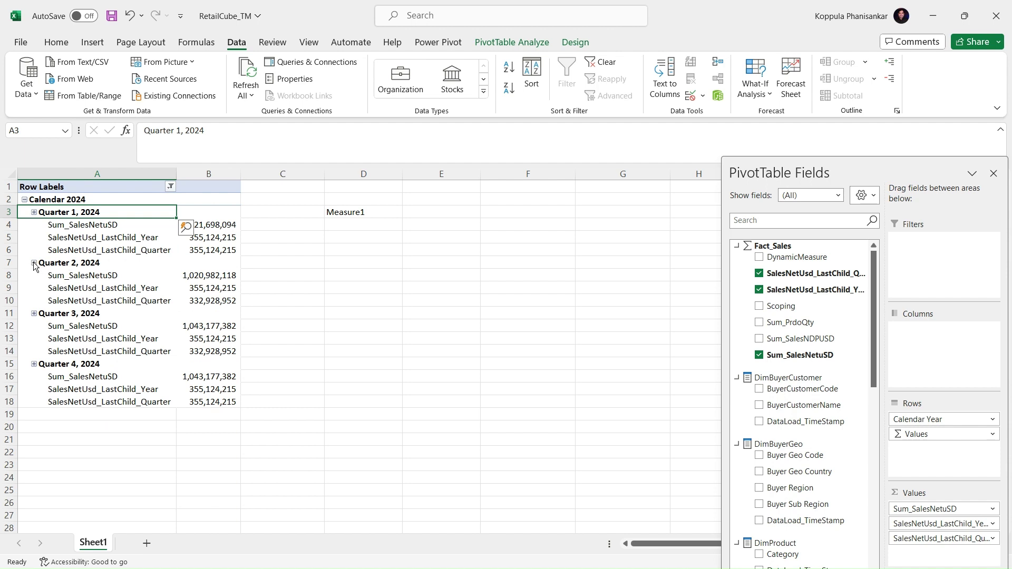
Step: Copy the Quarter 2, 2024 value of SalesNetUsd_LastChild_Quarter into cell D10 for reference
left_click(205, 301)
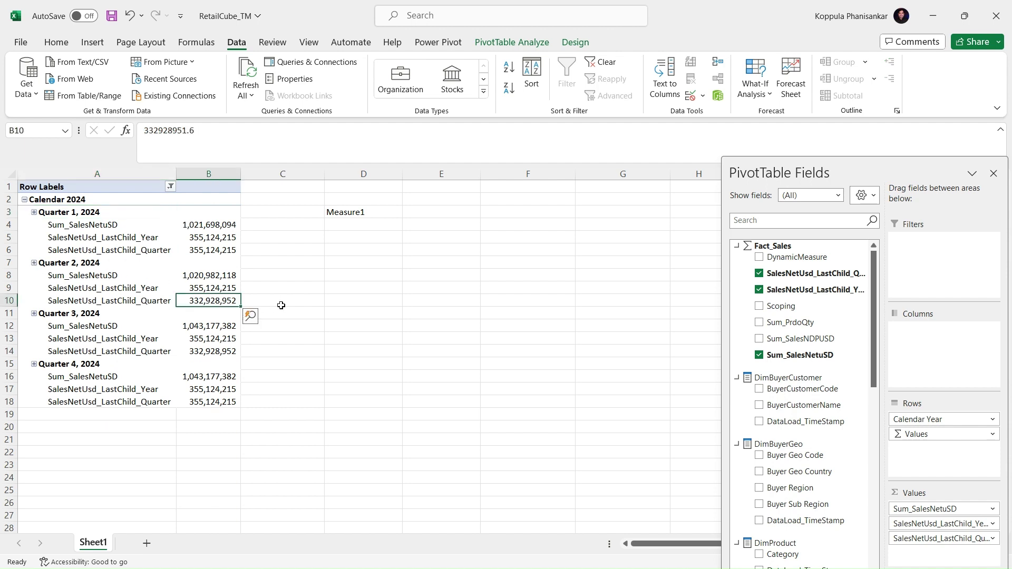
key("ctrl+c")
left_click(353, 301)
key("ctrl+v")
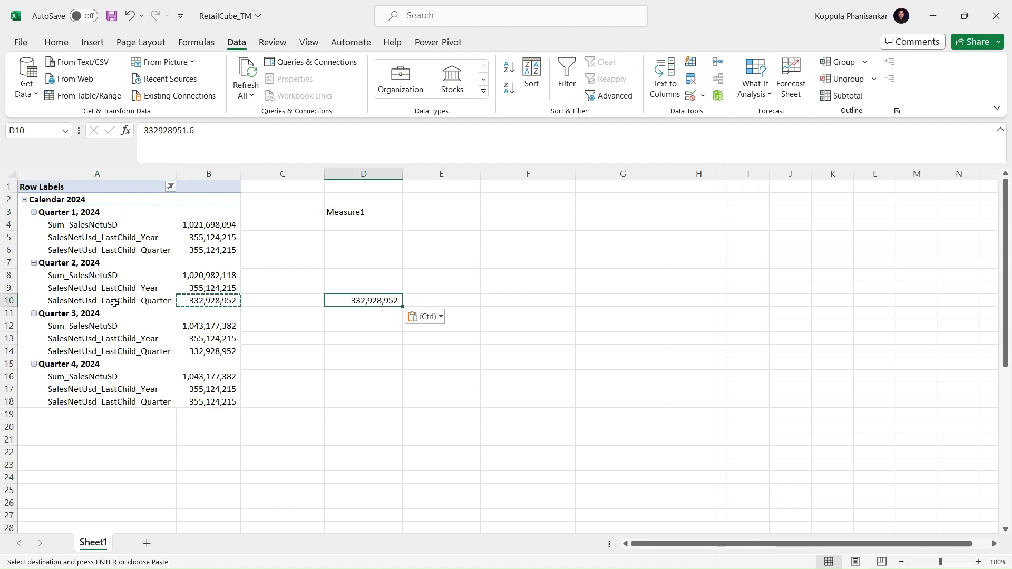
Step: Expand Quarter 2, 2024 and compare June 2024's Sum_SalesNetuSD with its SalesNetUsd_LastChild_Quarter value
left_click(34, 263)
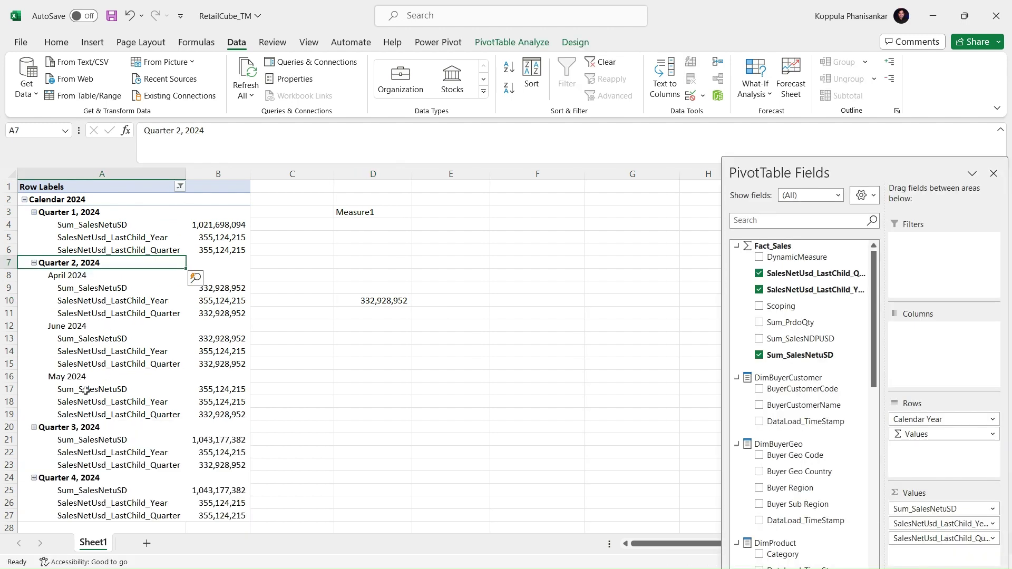
left_click(98, 365)
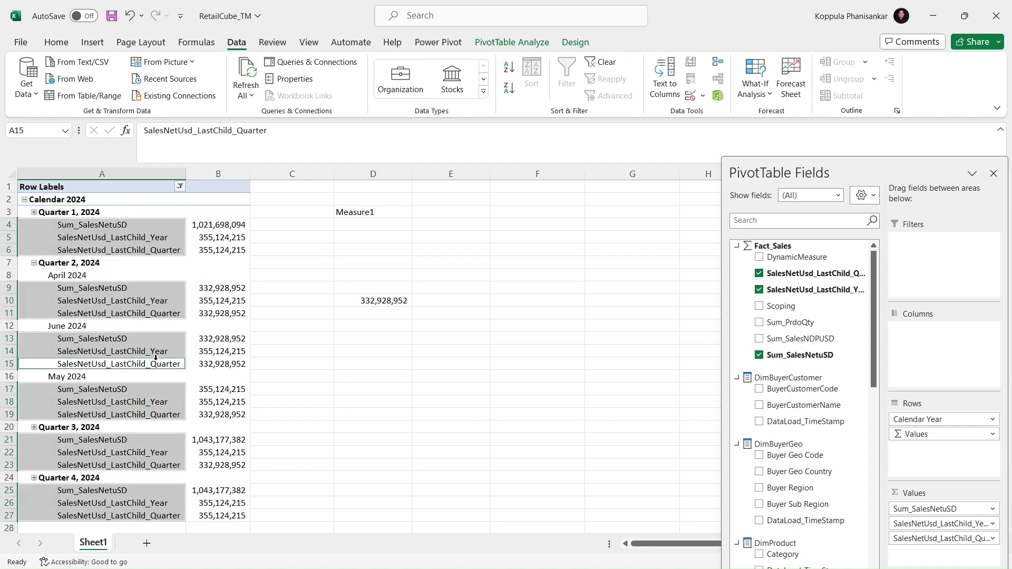
left_click(231, 339)
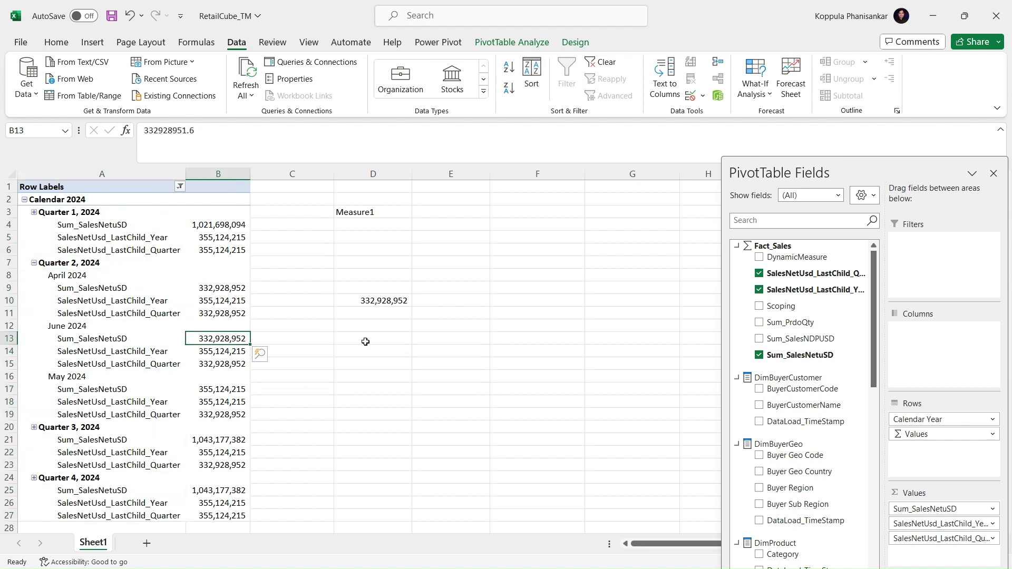
left_click(237, 363)
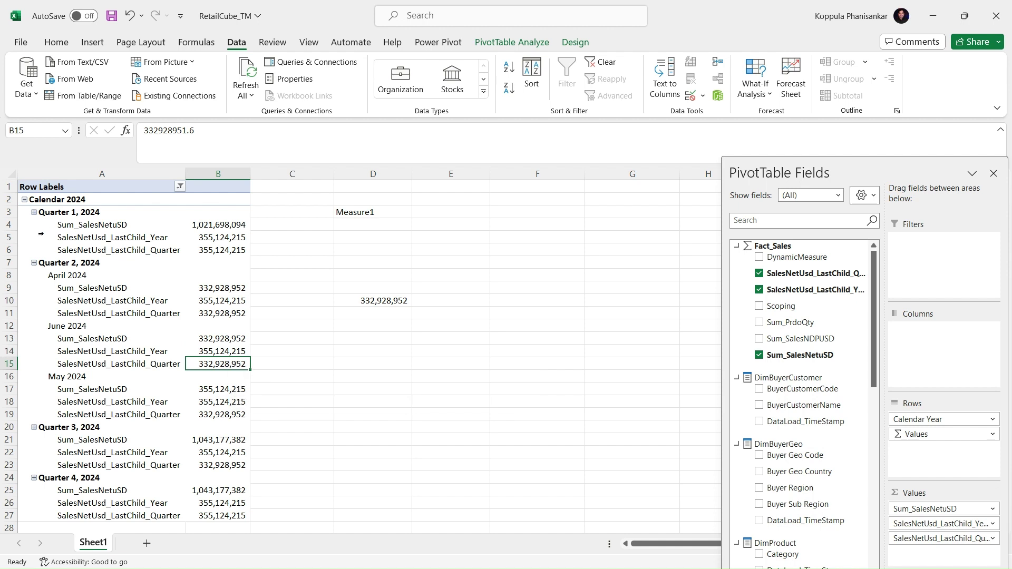
left_click_drag(126, 350, 129, 364)
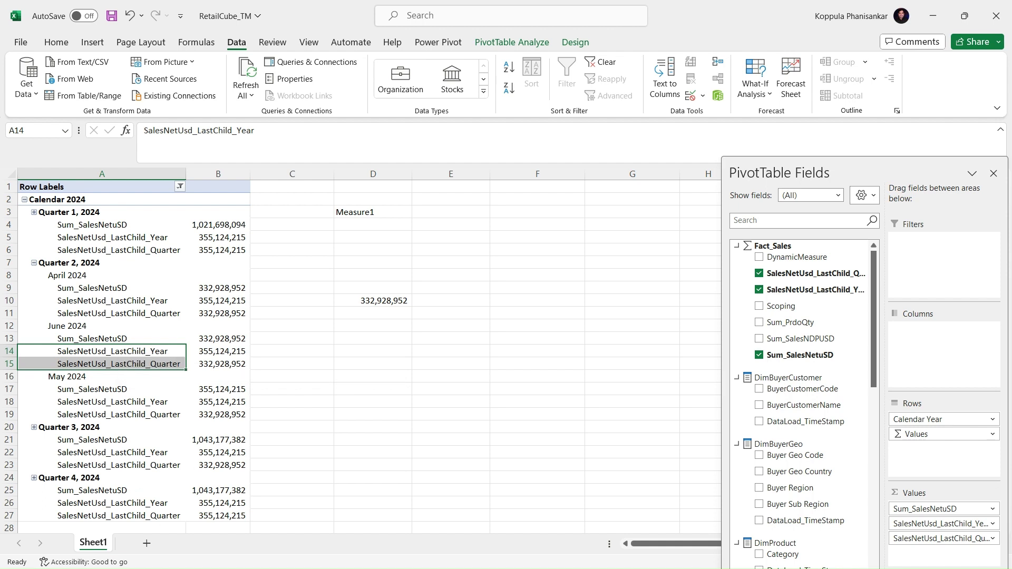
Step: Switch to Visual Studio and begin a measure below the Fact_Sales last-child measures with DynamicMeasure1_LastChild:= IF( and a line break
key("alt+Tab")
left_click(675, 365)
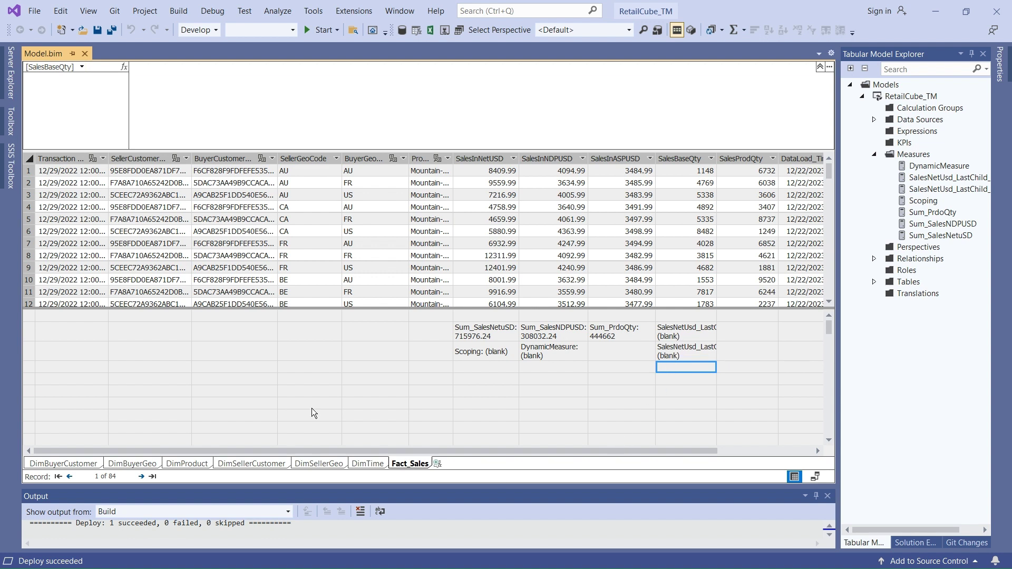
left_click(155, 76)
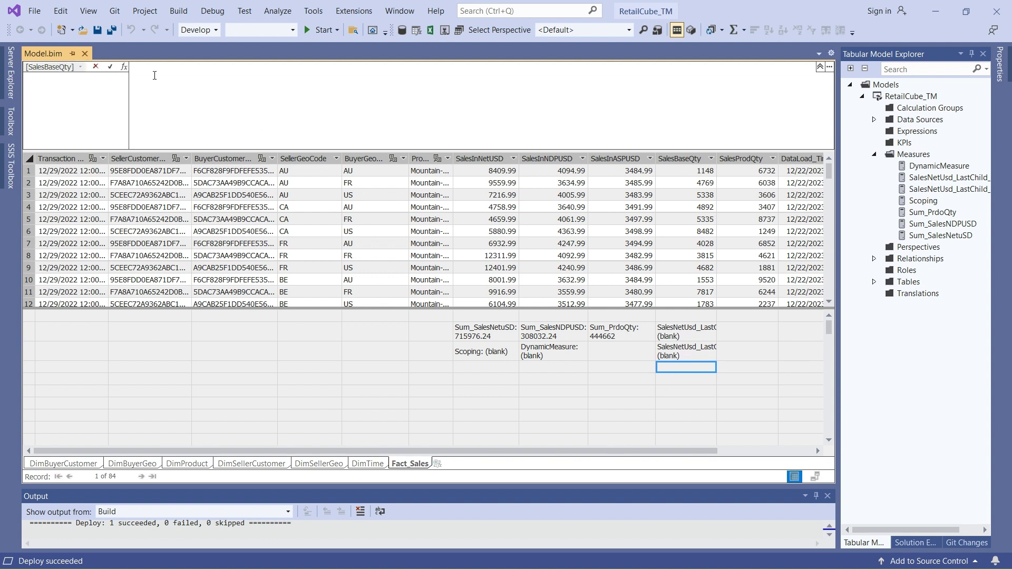
type("DynamicMe")
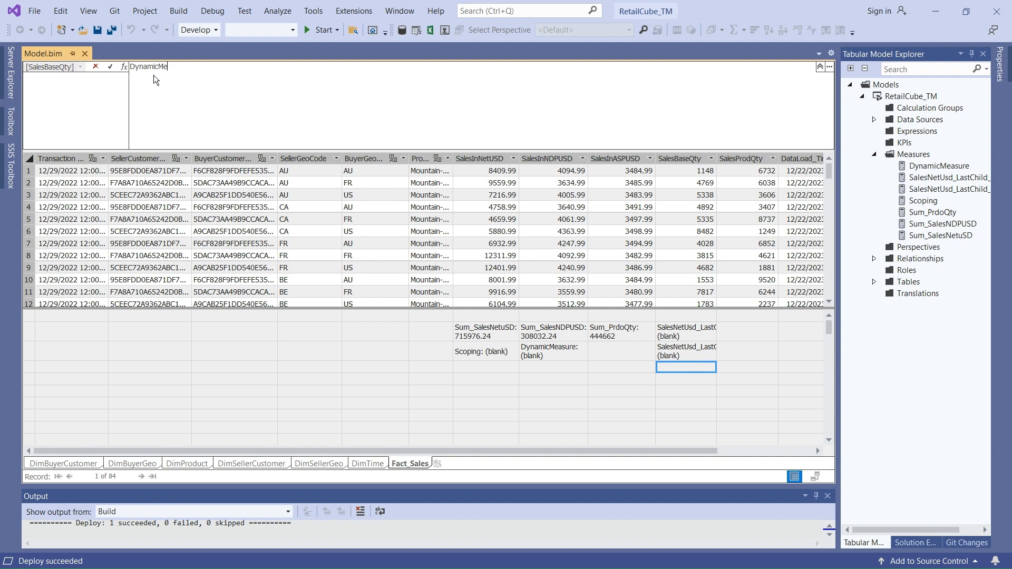
type("asure1_LastChild:=")
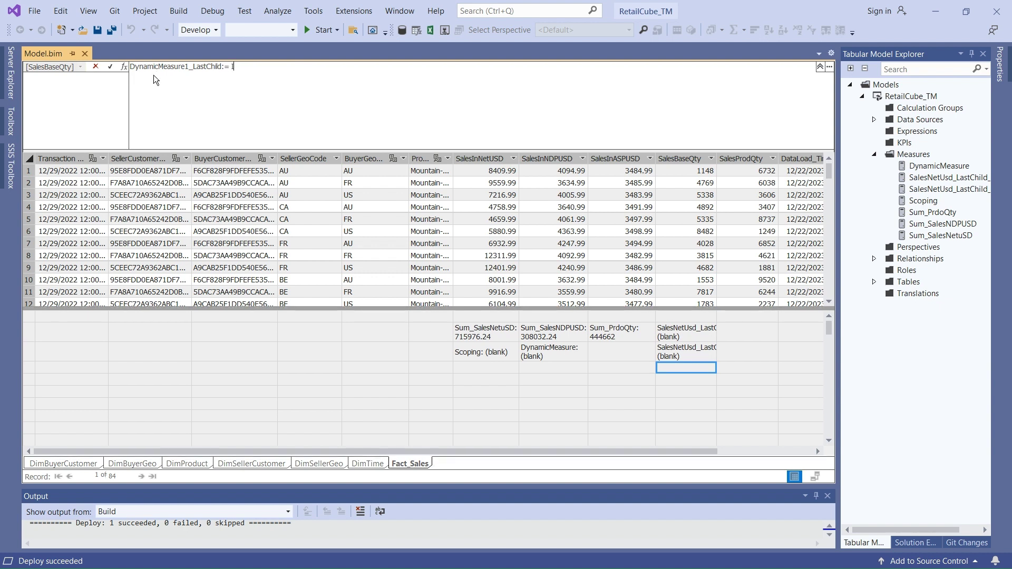
type(" IF")
key("Escape")
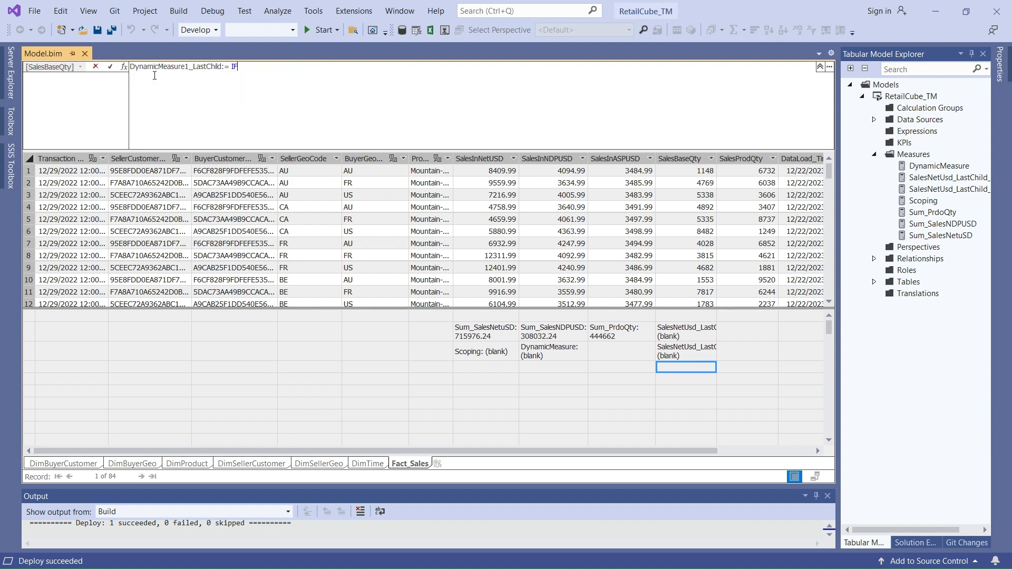
type("(")
key("shift+Return")
Step: Enter ISFILTERED('DimTime'[CY_Year]) && as the first part of the IF condition on the formula's second line
type("ISFIL")
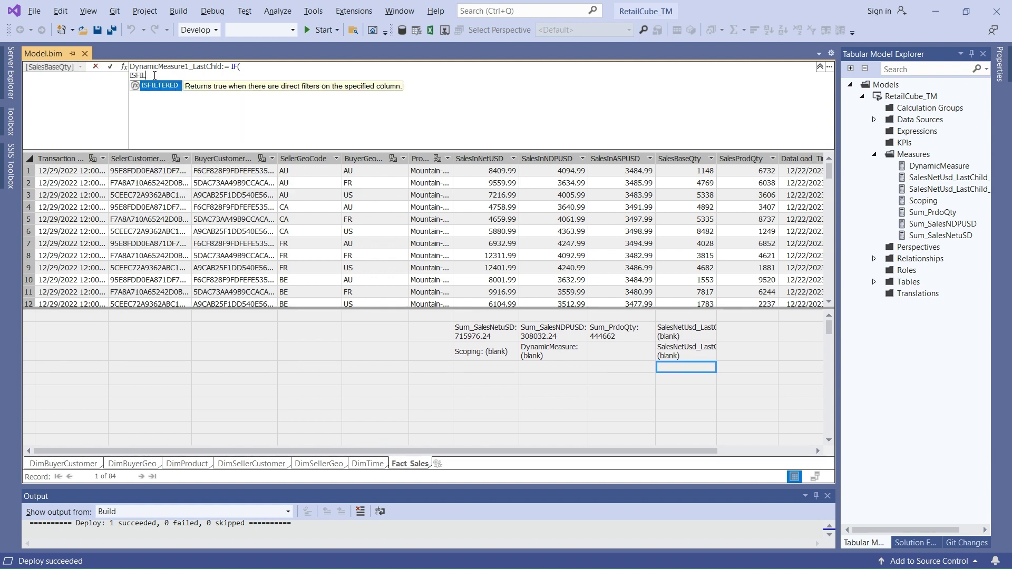
key("Tab")
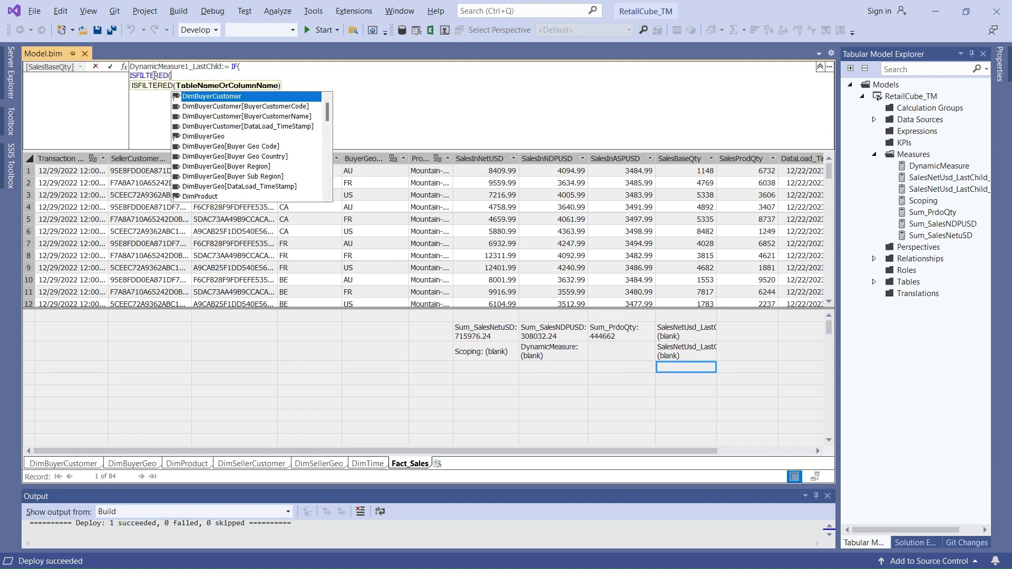
type("(")
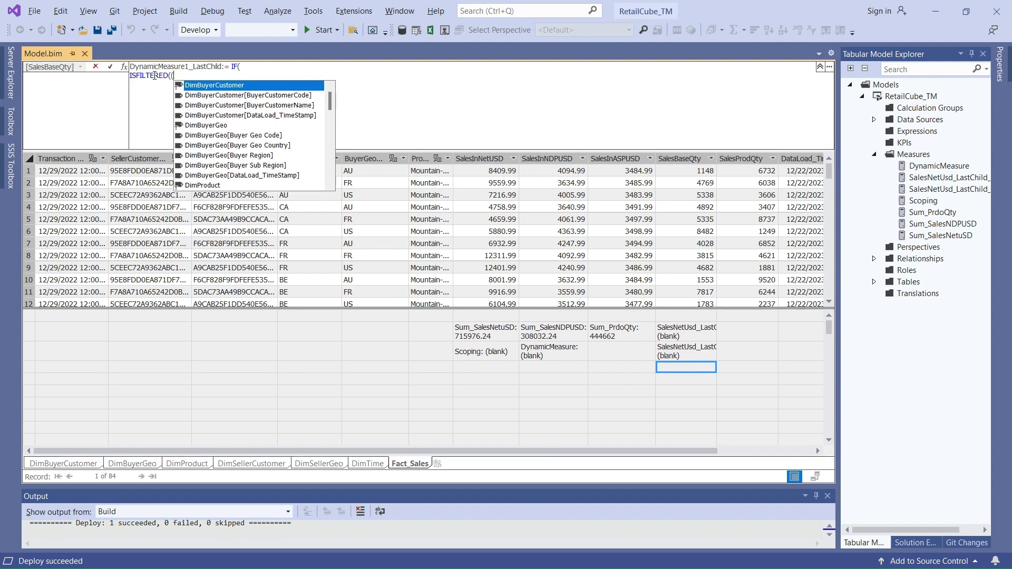
key("BackSpace")
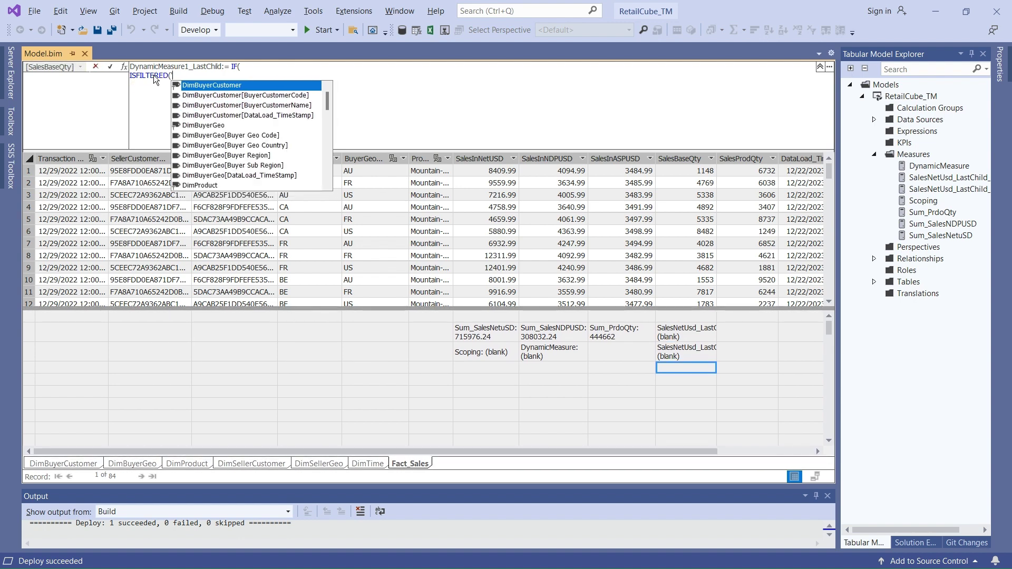
type("'DimTime")
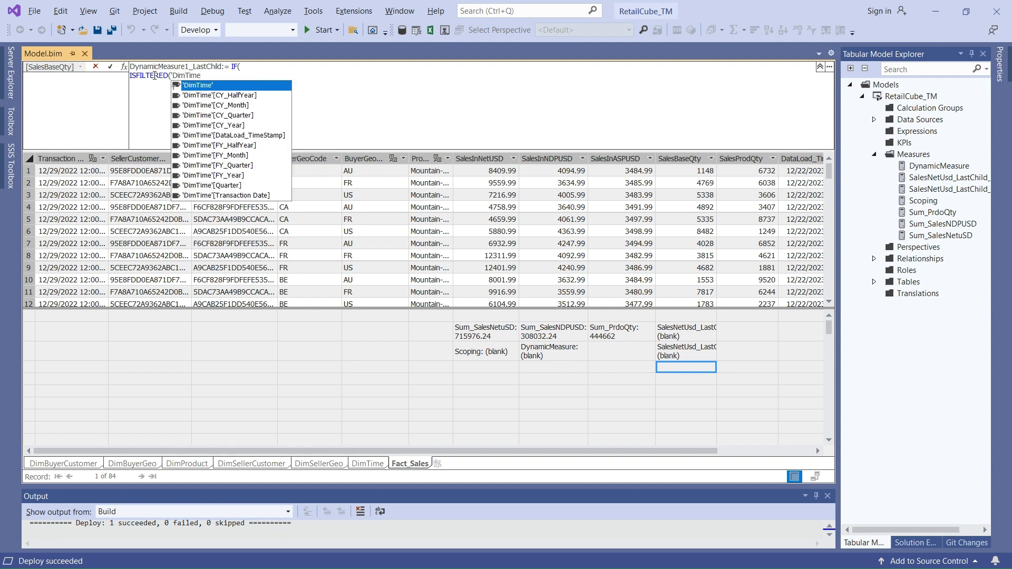
key("Down")
key("Down")
key("Down")
key("Down")
key("Tab")
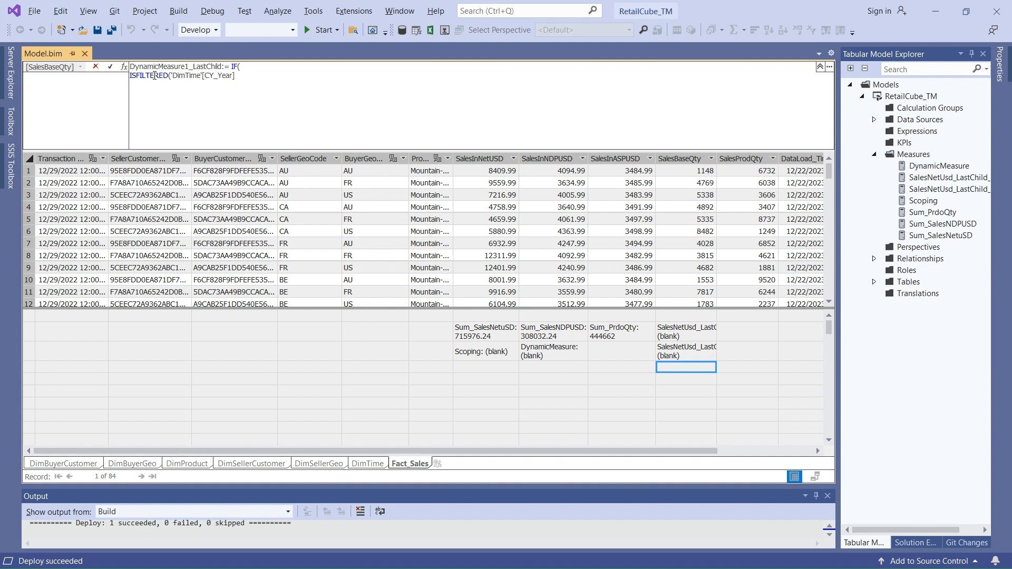
type(") &&")
Step: Add NOT(ISFILTERED('DimTime'[CY_Quarter])) after && in the IF condition
type(" NOT(")
type("ISFIL")
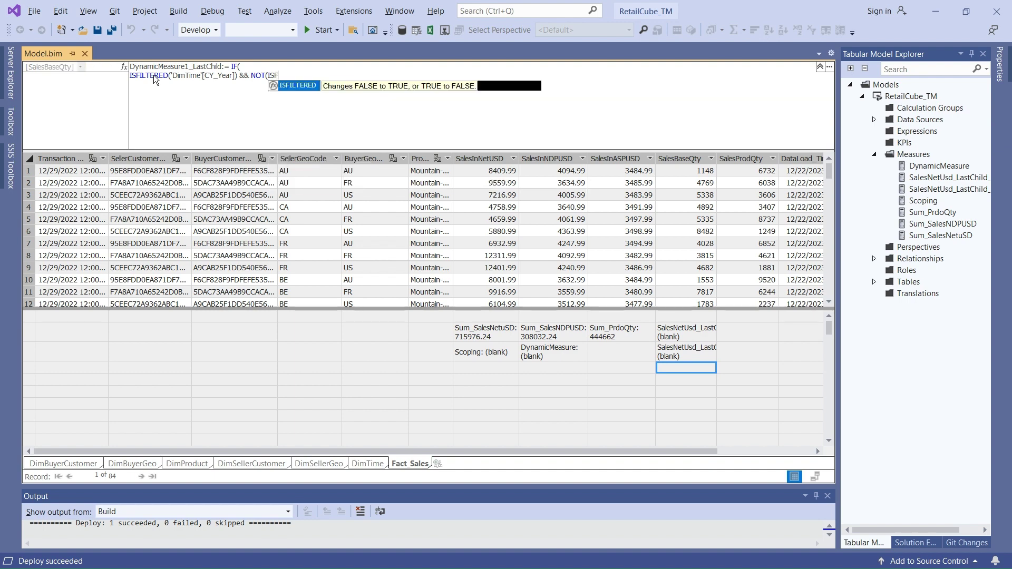
type("TERED(")
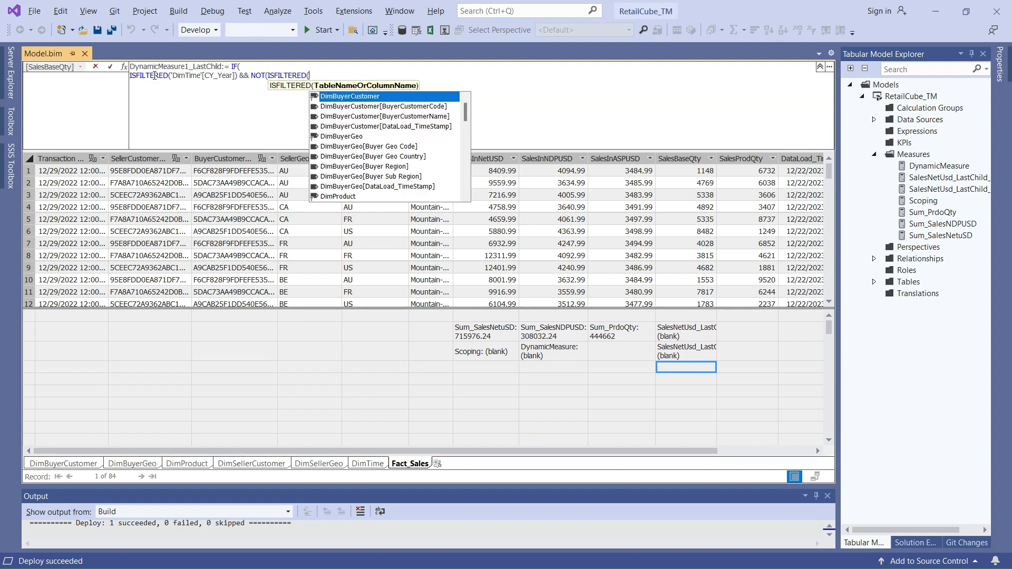
type("'Dim")
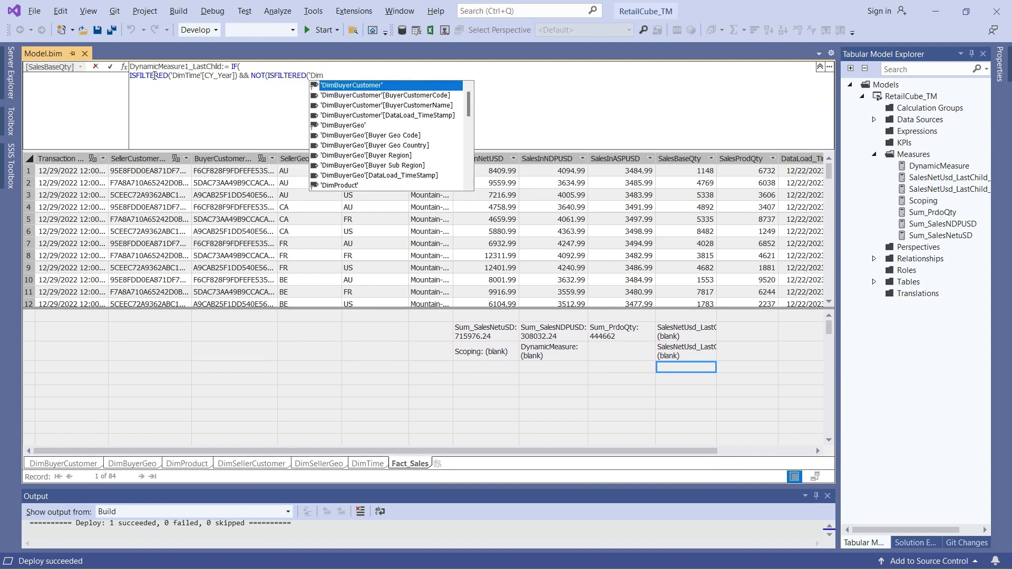
type("Time")
key("Down")
key("Down")
key("Down")
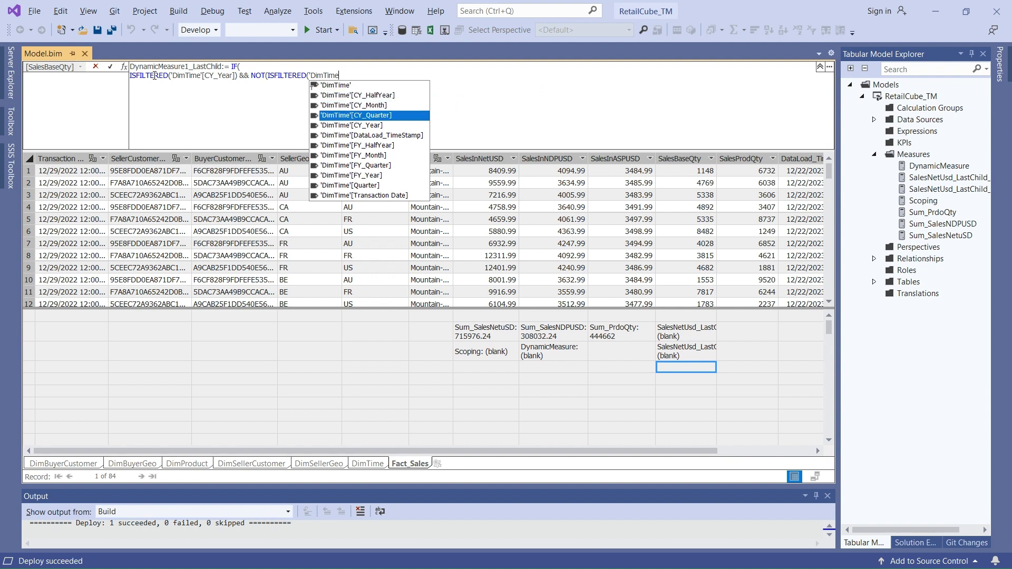
key("Tab")
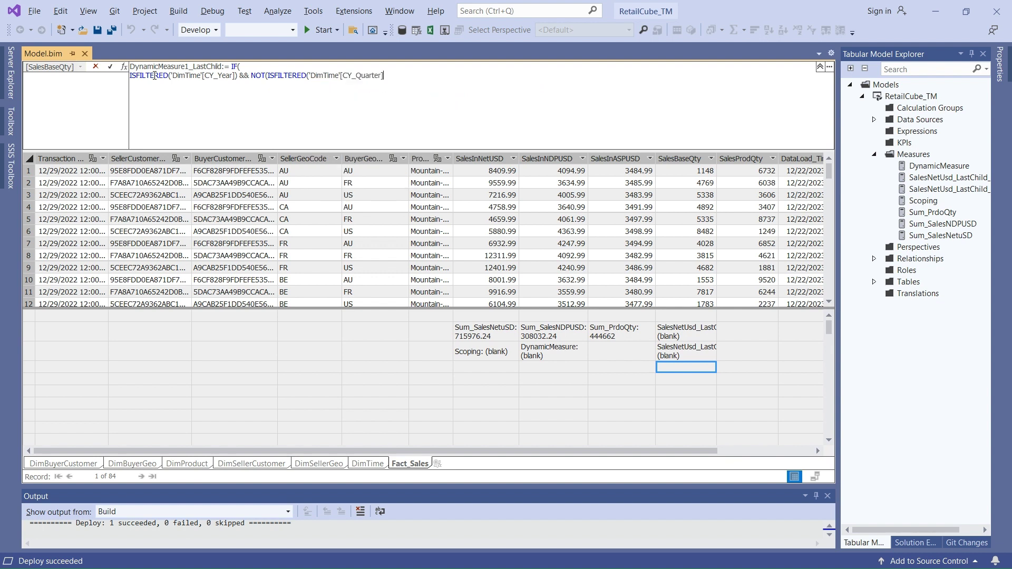
type(")))")
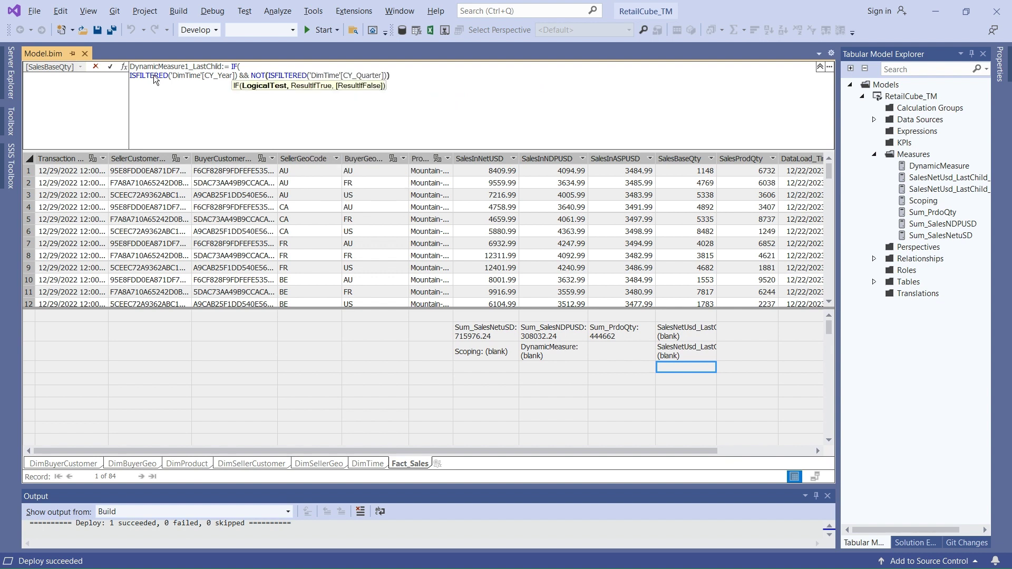
Step: Duplicate the && NOT(ISFILTERED('DimTime'[CY_Quarter])) condition at the end of the formula's second line
left_click(240, 75, "shift")
key("ctrl+c")
left_click(406, 77)
key("ctrl+v")
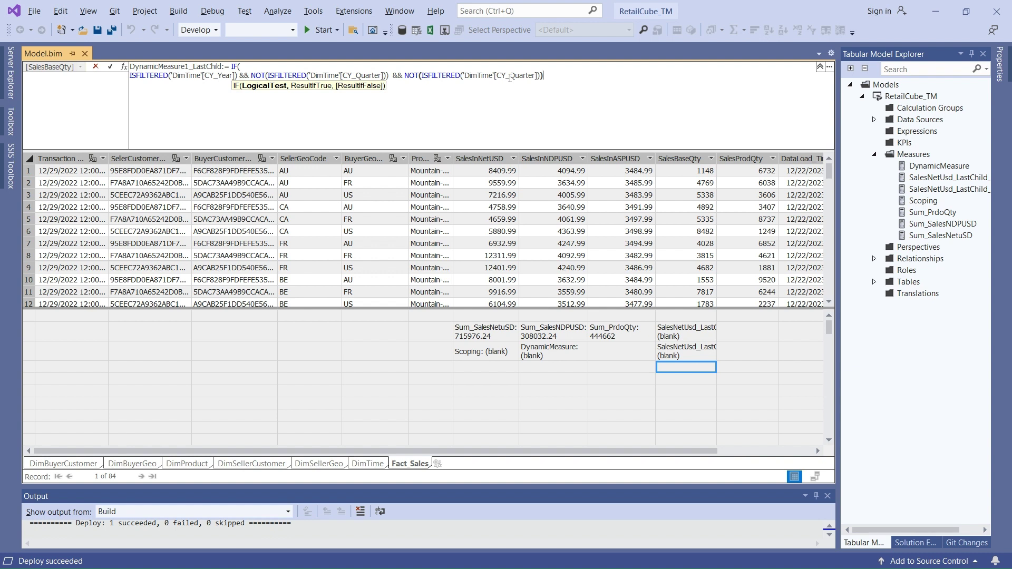
Step: Change the duplicated condition's column to 'DimTime'[CY_Month] and close its parentheses
key("Left")
key("Left")
key("Left")
key("BackSpace")
key("BackSpace")
key("BackSpace")
key("BackSpace")
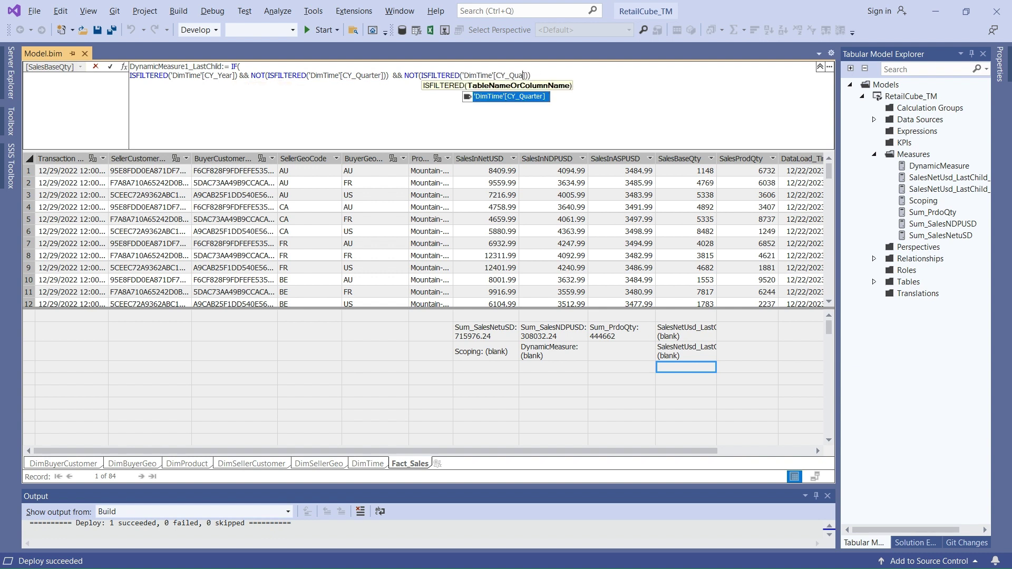
key("BackSpace")
key("BackSpace")
key("BackSpace")
key("Down")
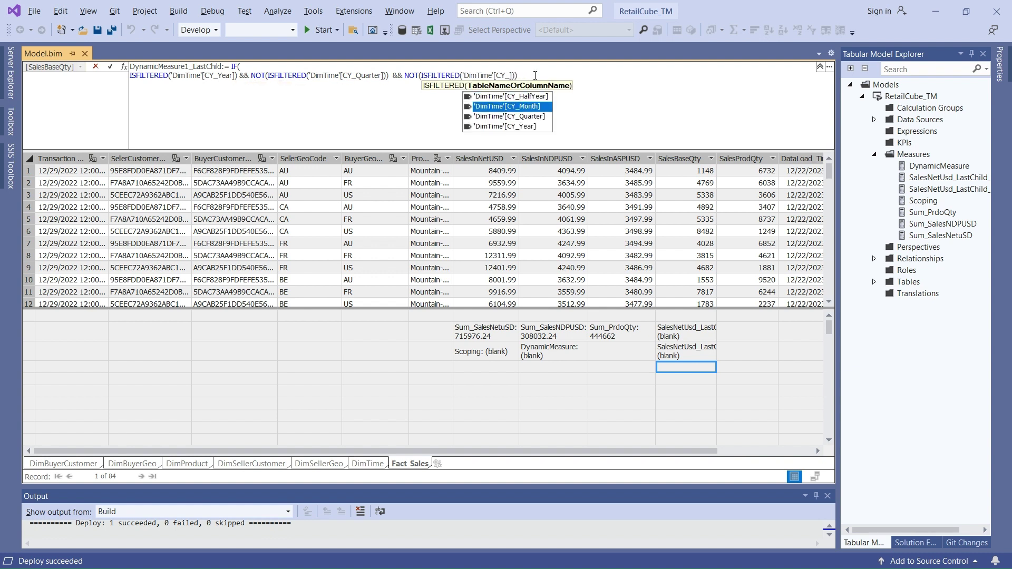
key("Tab")
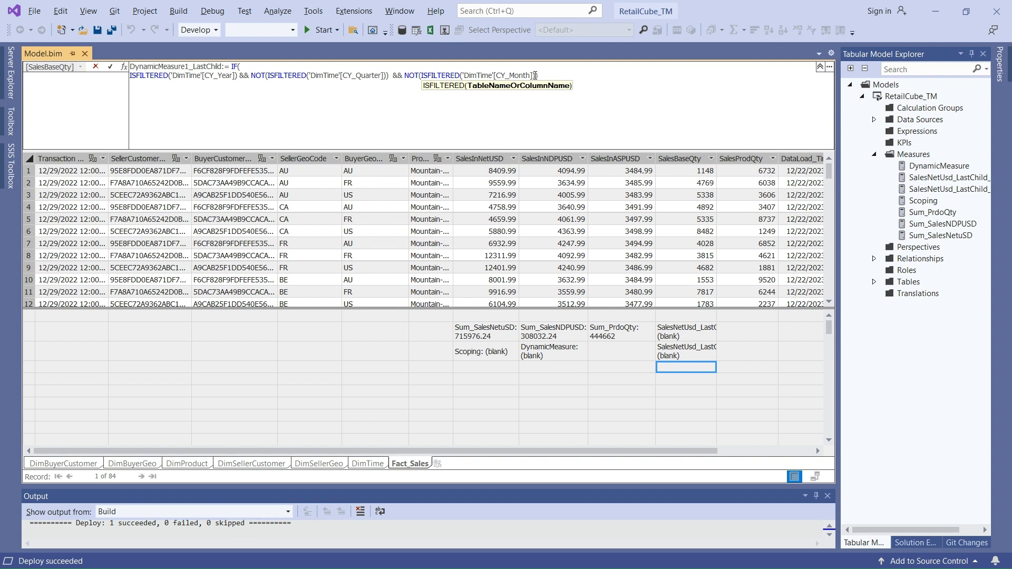
type("))")
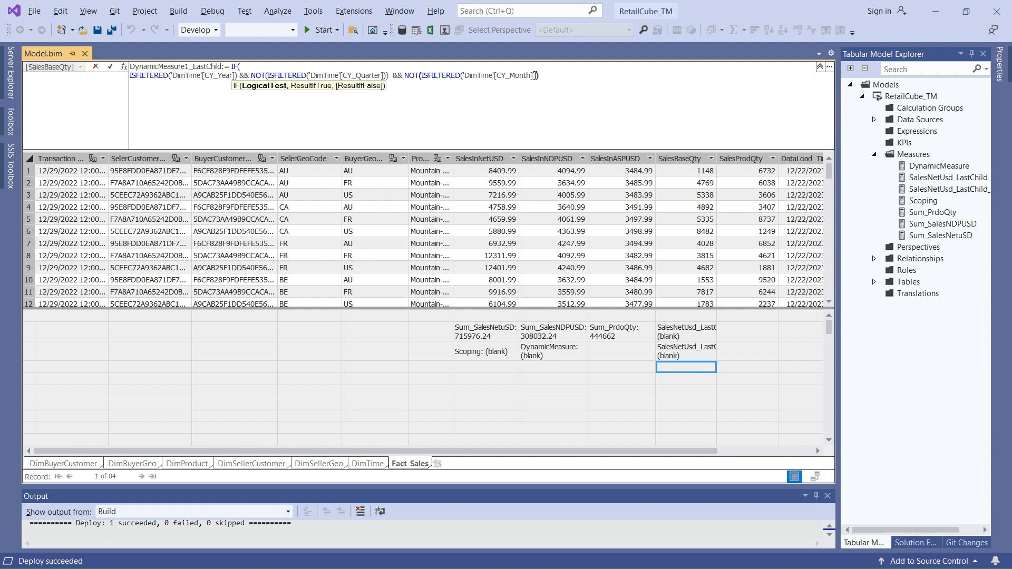
Step: Add [SalesNetUsd_LastChild_Year] as the IF function's result when the year-level condition is true
type(",")
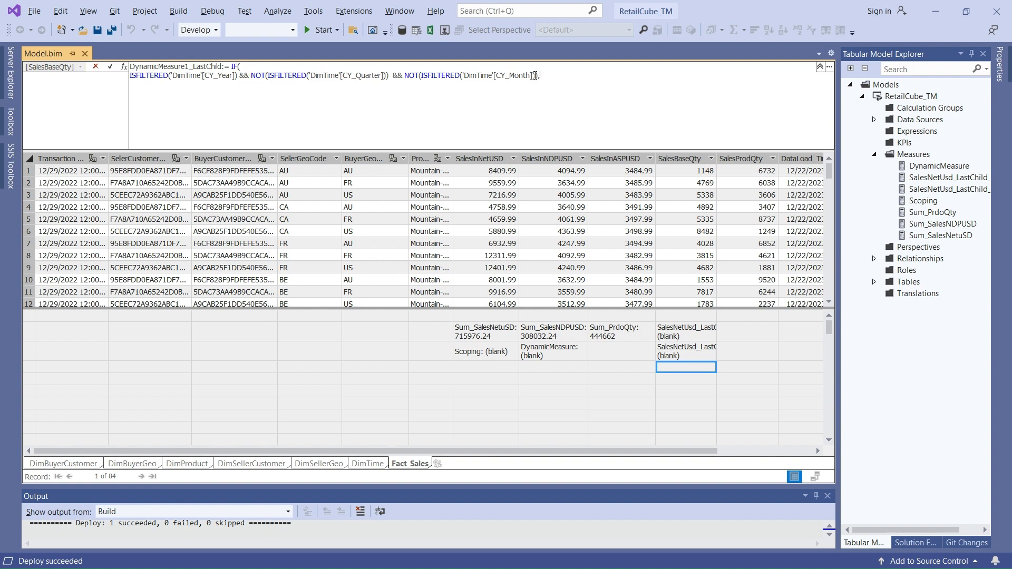
type("Year")
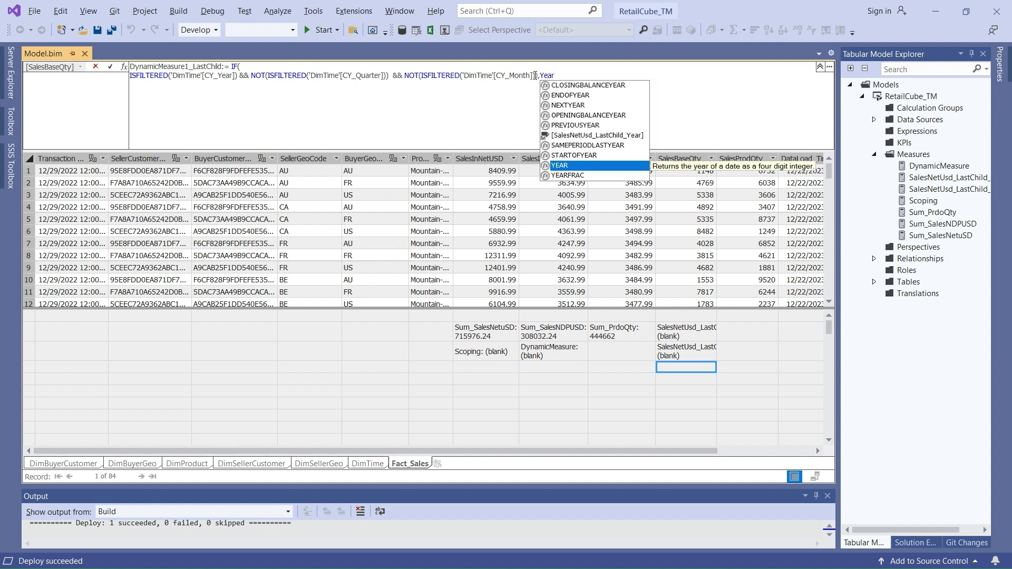
key("Up")
key("Up")
key("Up")
key("Tab")
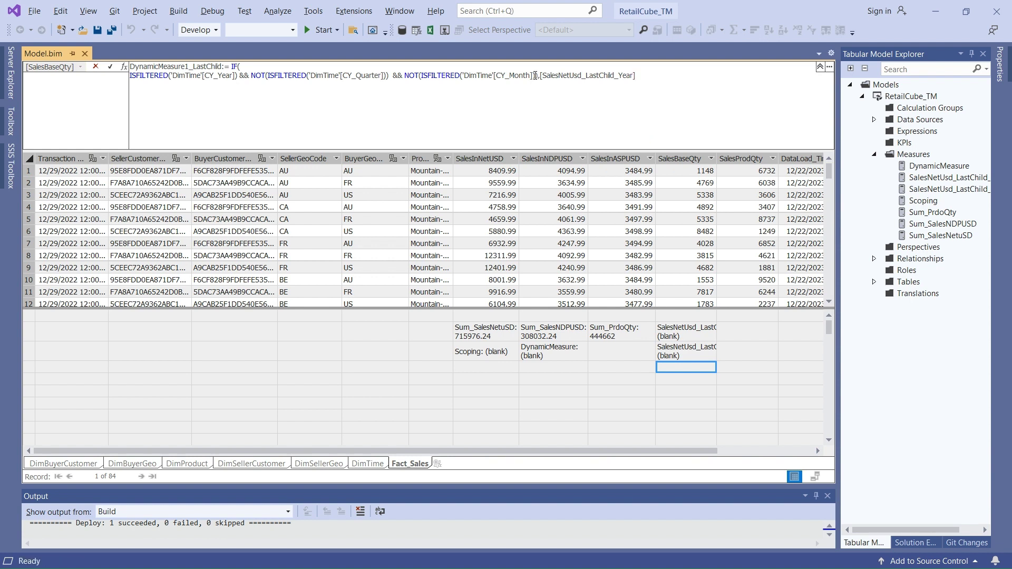
Step: Start a nested IF( on a new line as the first IF function's false result
type(",")
key("shift+Return")
type("IF")
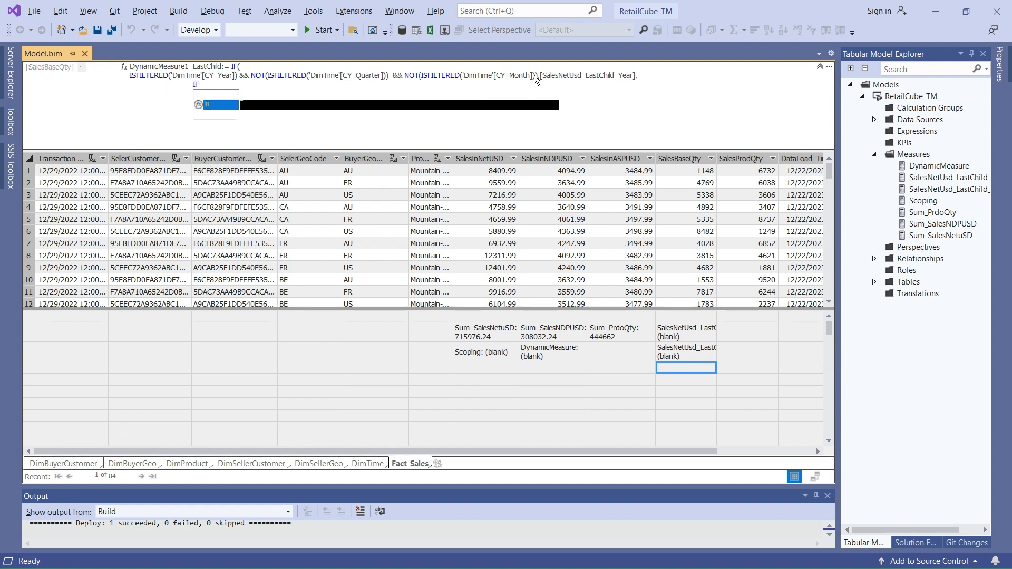
type("(")
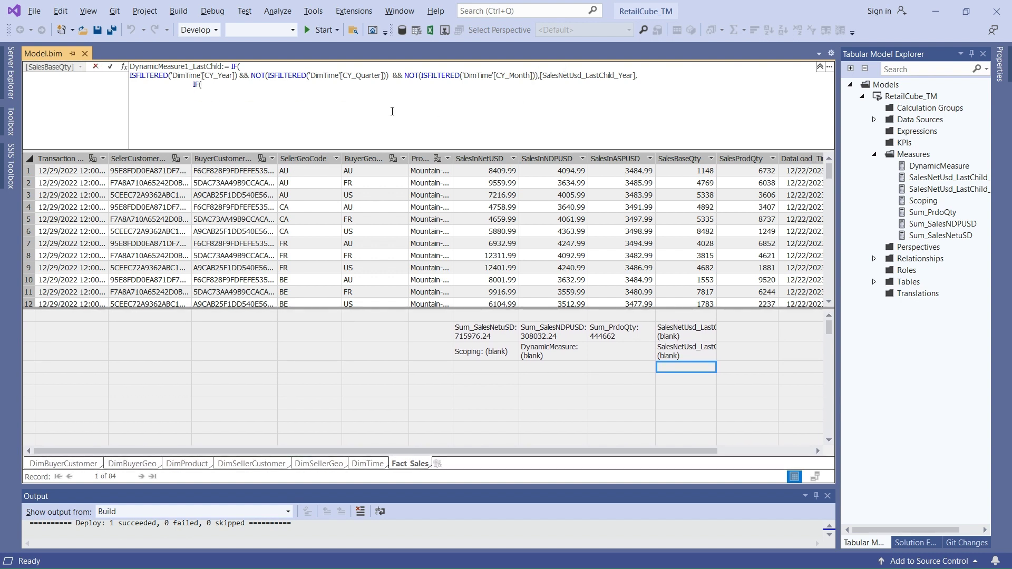
Step: Copy the NOT(ISFILTERED) conditions for CY_Quarter and CY_Month from the first IF into the nested IF
left_click(250, 77)
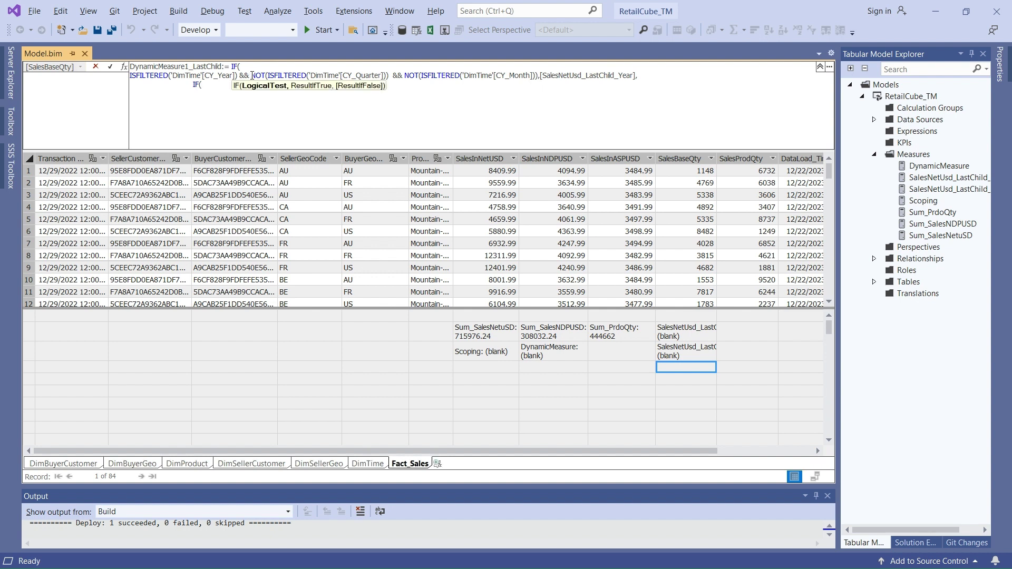
left_click(536, 76, "shift")
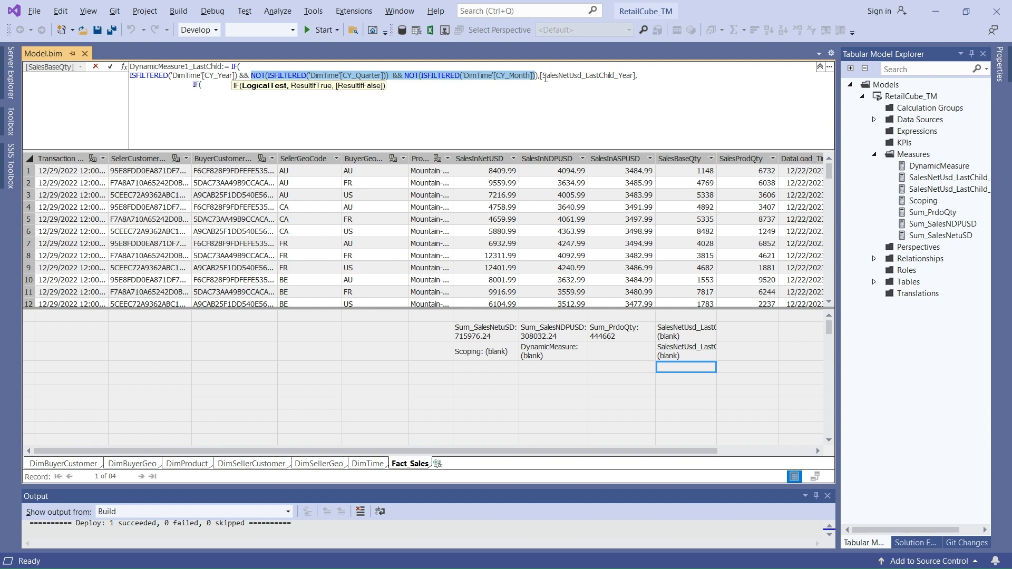
key("Left")
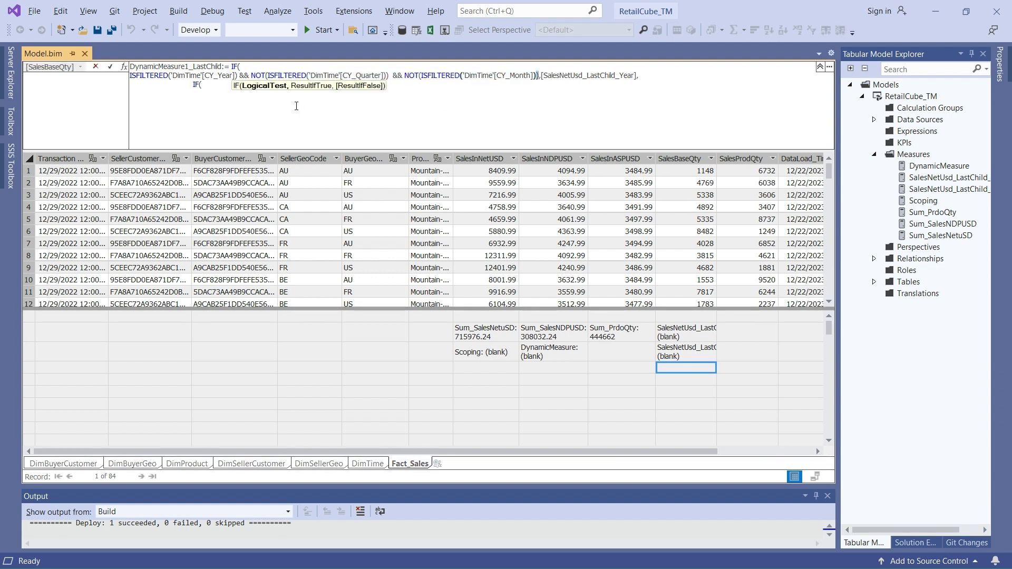
left_click(539, 78, "shift")
key("ctrl+c")
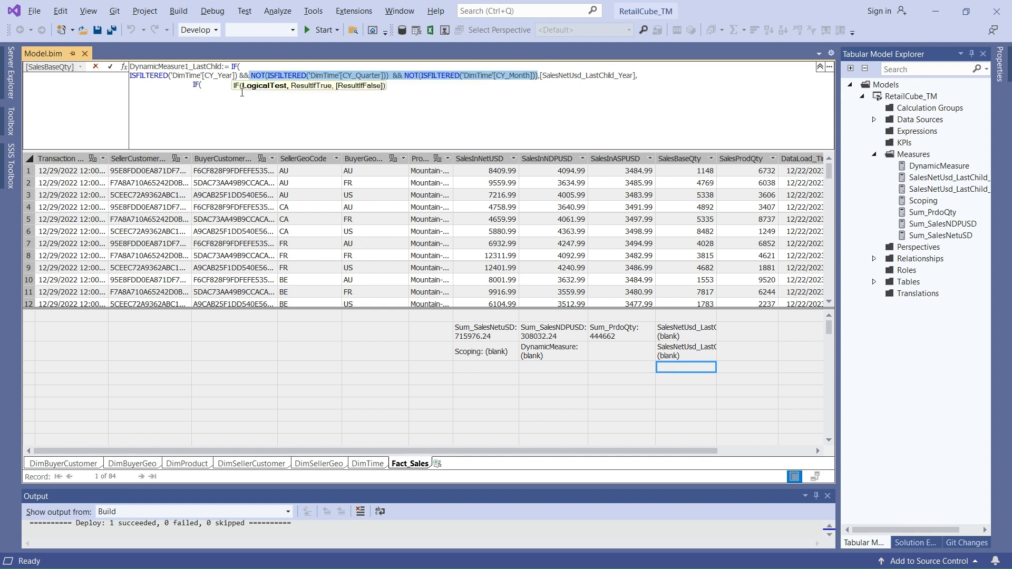
left_click(219, 88)
key("ctrl+v")
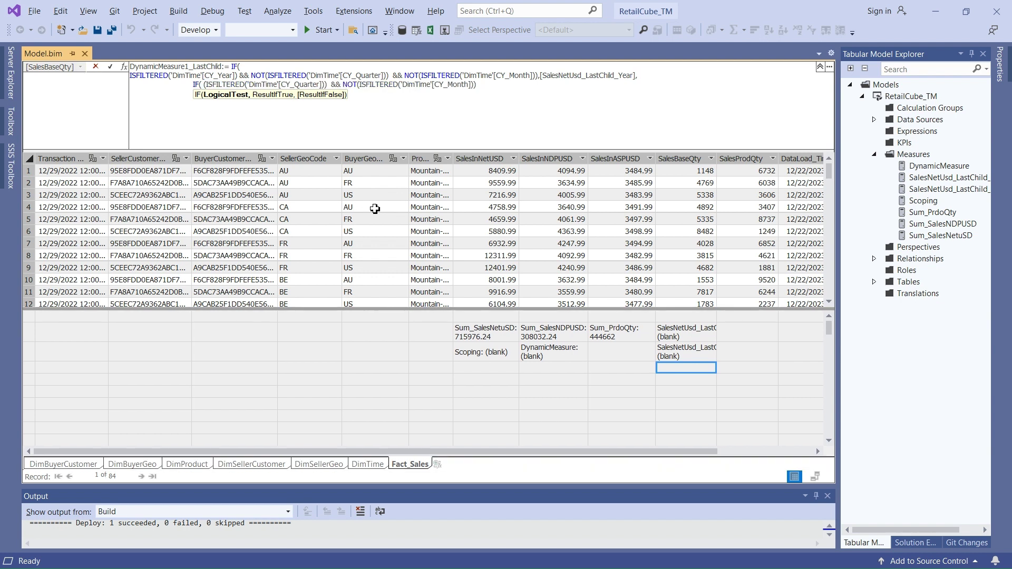
Step: Remove the NOT wrapper around ISFILTERED('DimTime'[CY_Quarter]) in the nested IF, including its extra parentheses
key("Delete")
key("Delete")
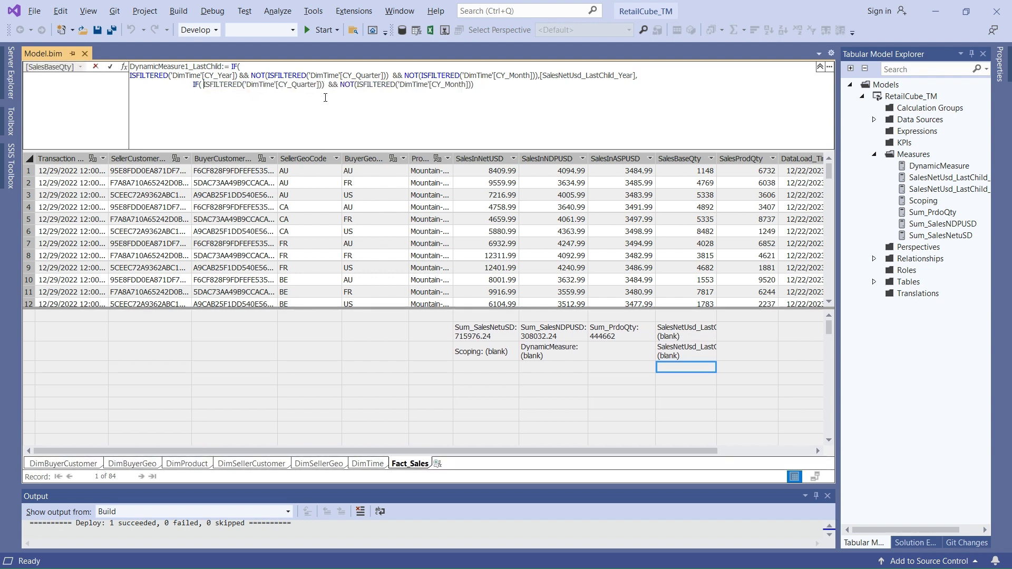
left_click(323, 85)
key("BackSpace")
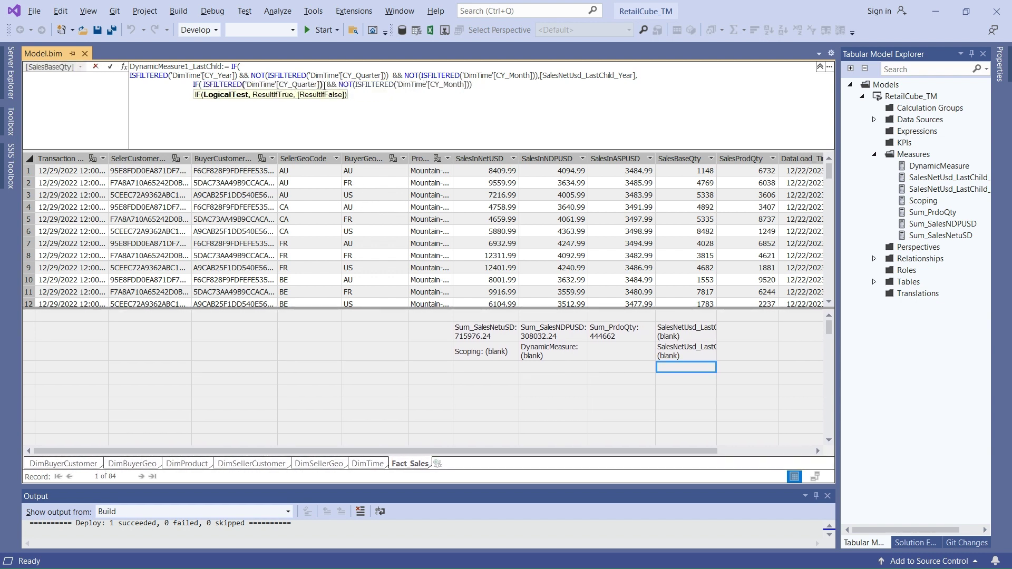
Step: Add [SalesNetUsd_LastChild_Quarter] as the nested IF function's result when the quarter-level condition is true
left_click(484, 85)
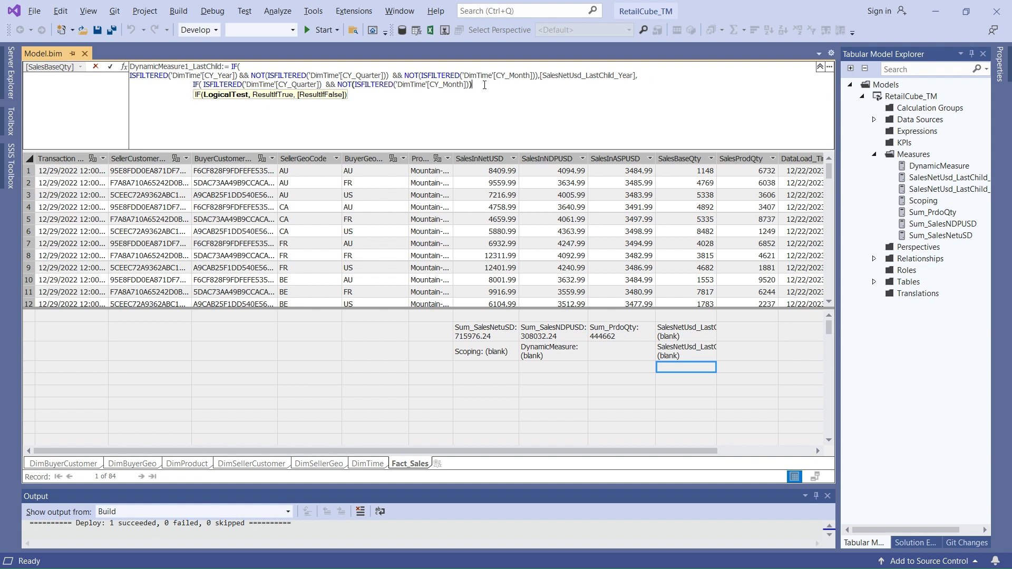
type(",")
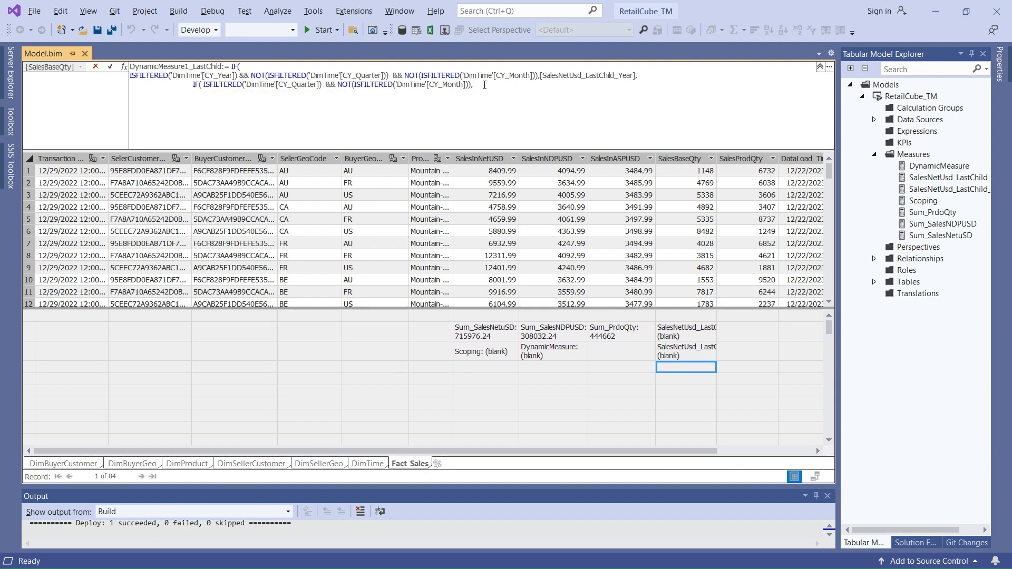
type(" Quart")
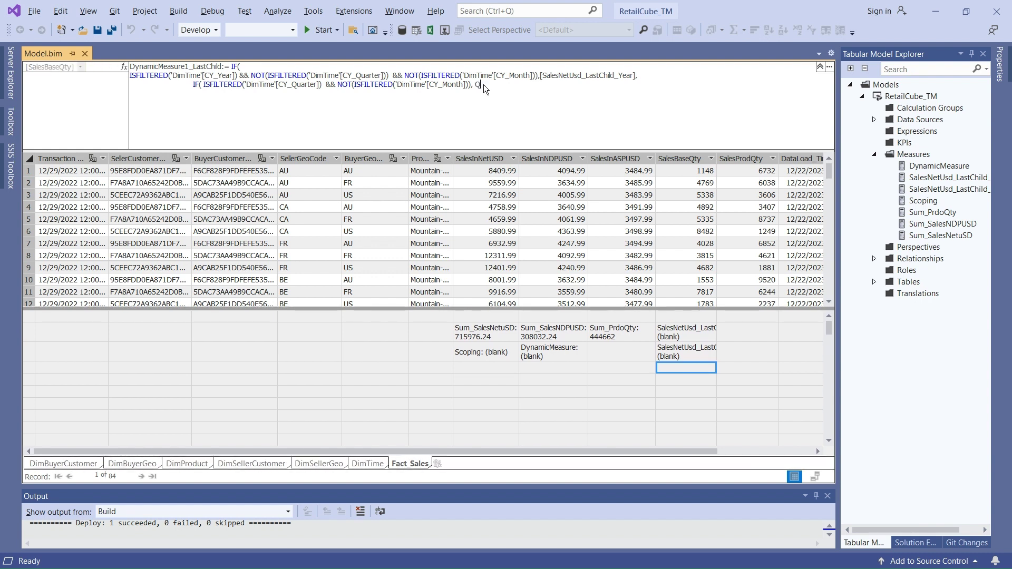
key("Down")
key("Down")
key("Down")
key("Down")
key("Down")
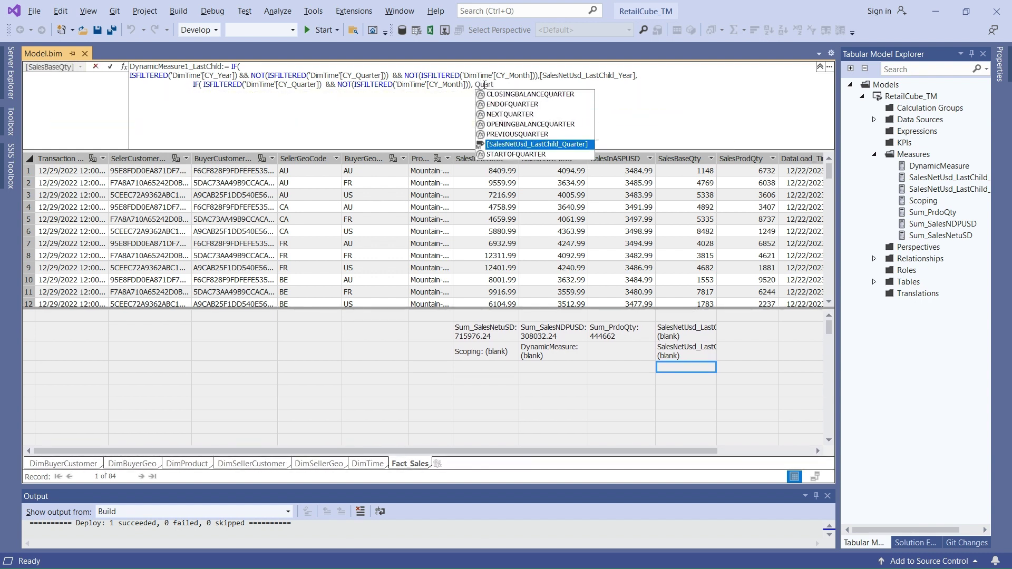
key("Tab")
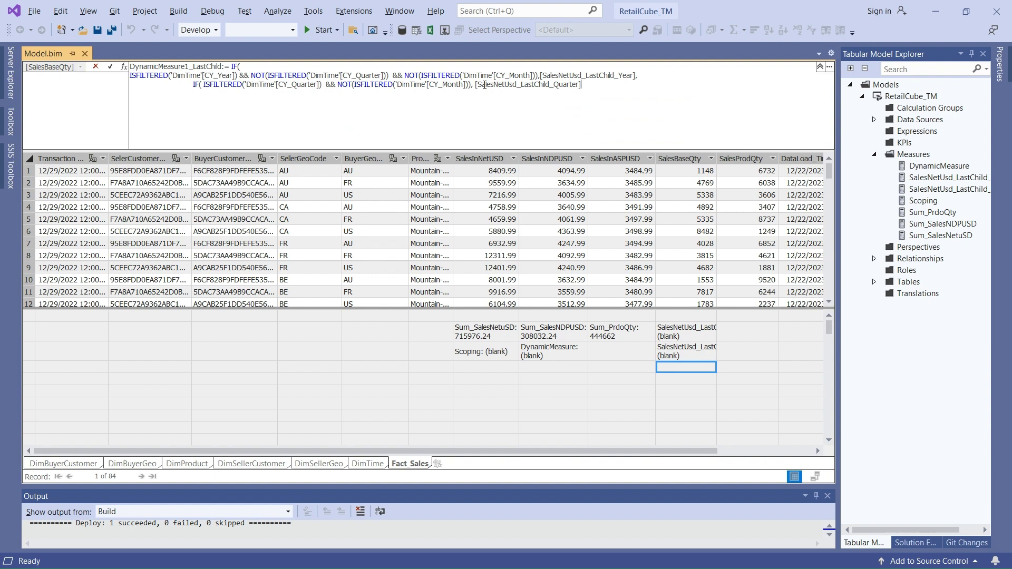
Step: Add a third nested IF with the condition ISFILTERED('DimTime'[CY_Month]), reusing the existing month expression
type(",")
type("IF")
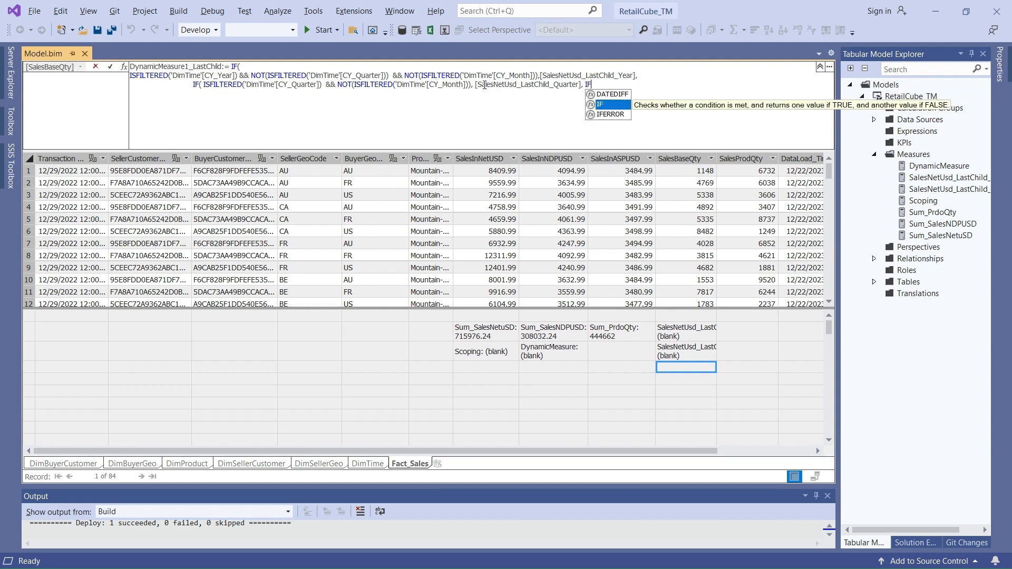
type("(")
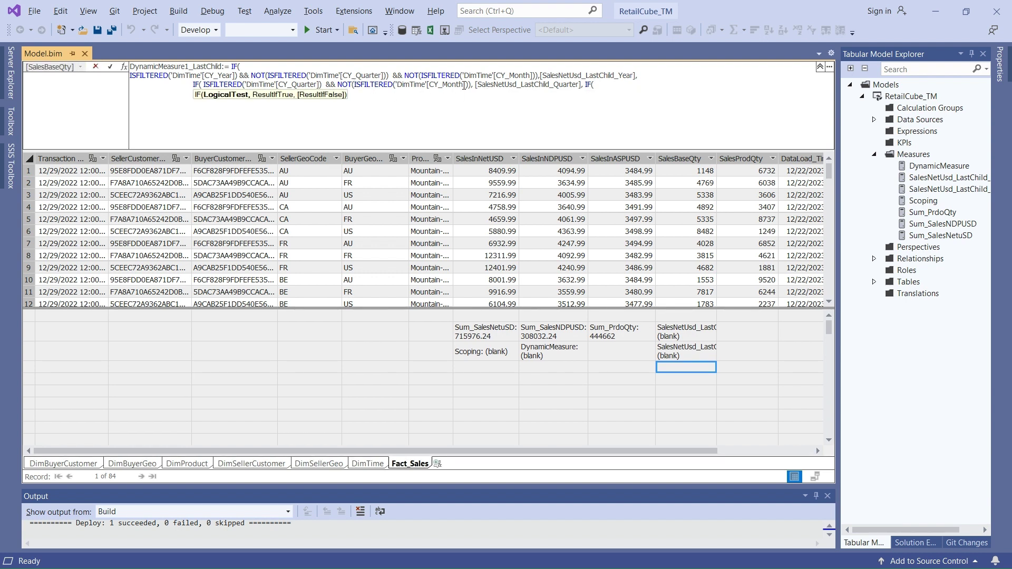
double_click(466, 85)
key("ctrl+c")
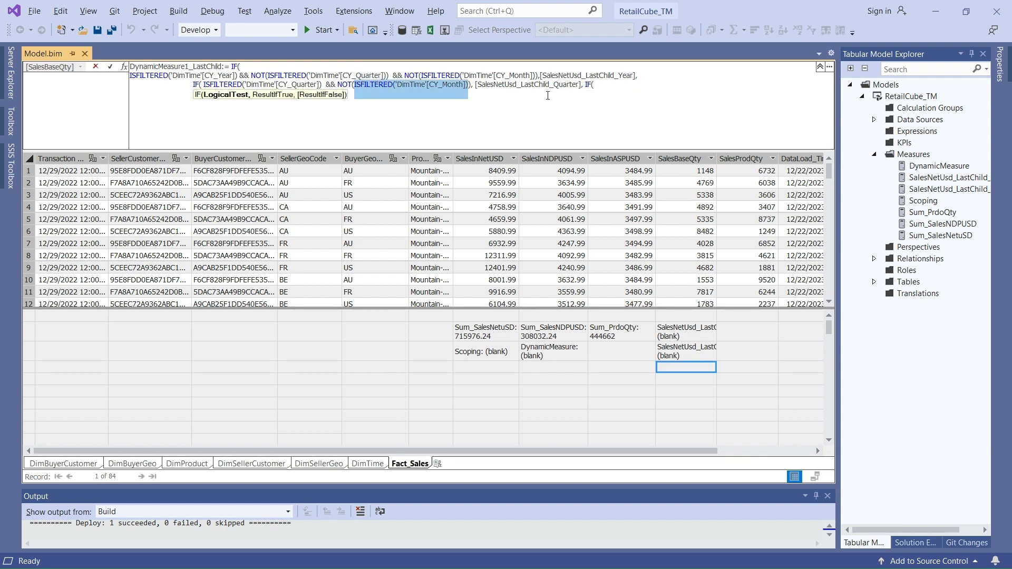
left_click(611, 85)
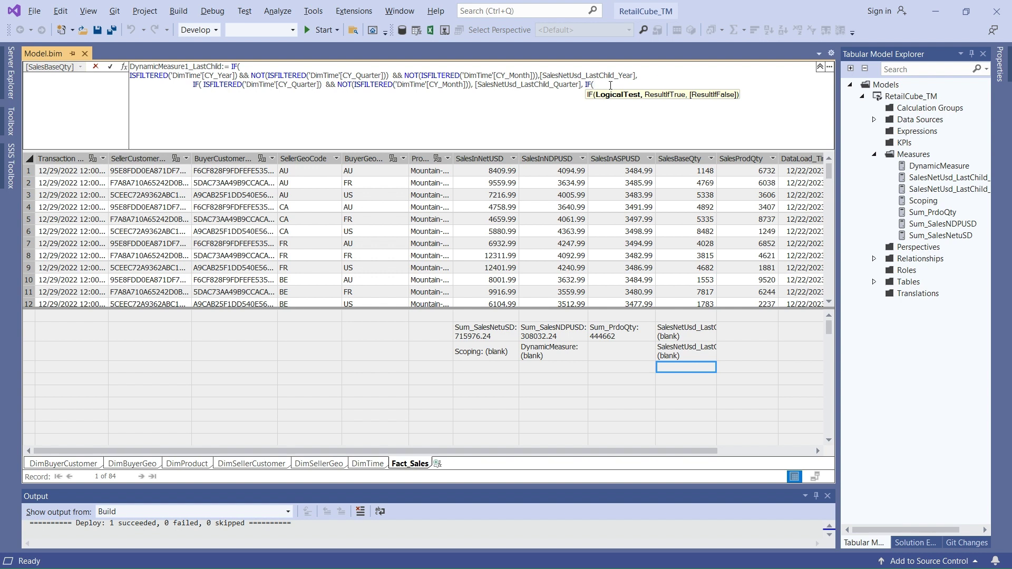
key("ctrl+v")
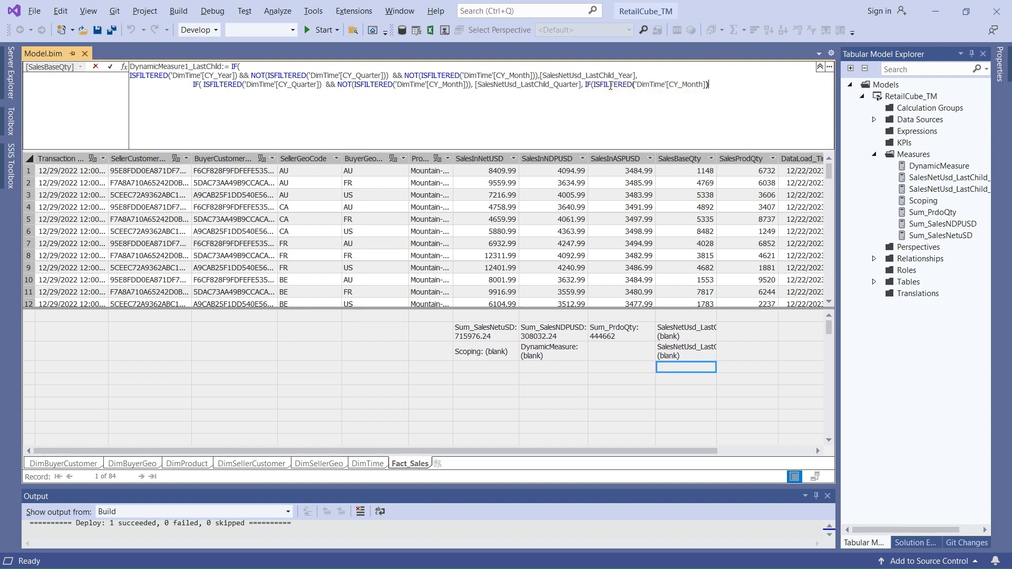
type(",")
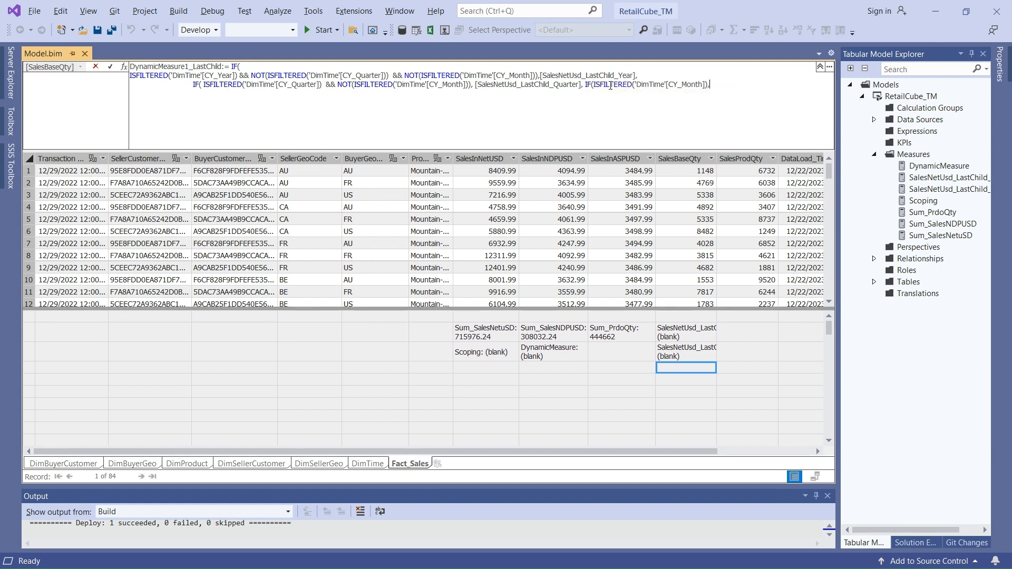
Step: Add [Sum_SalesNetuSD] as the month-level result, close all three nested IF functions, and commit the DynamicMeasure1_LastChild formula
type("Sum")
key("Down")
key("Down")
key("Down")
key("Down")
key("Down")
key("Down")
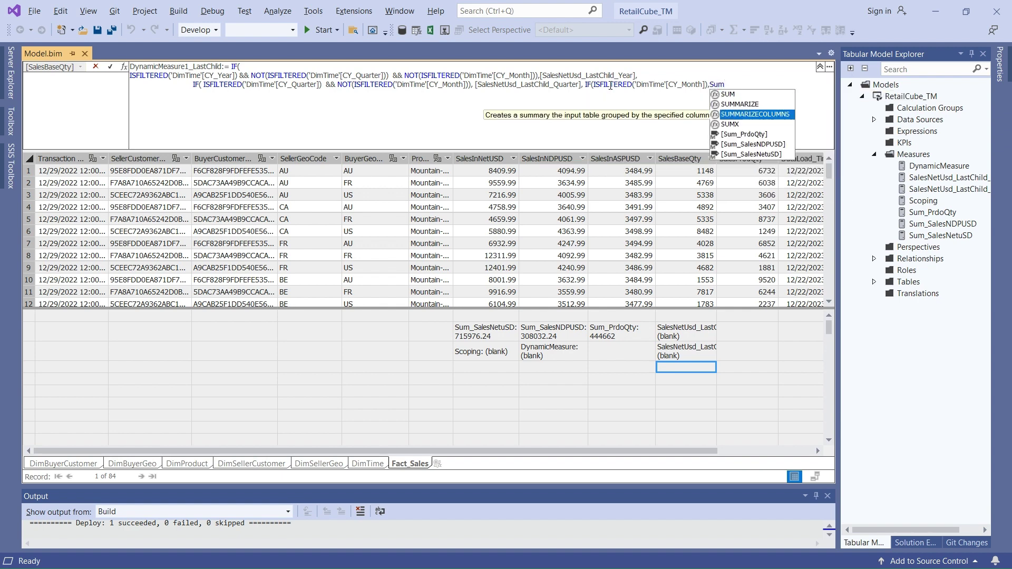
key("Tab")
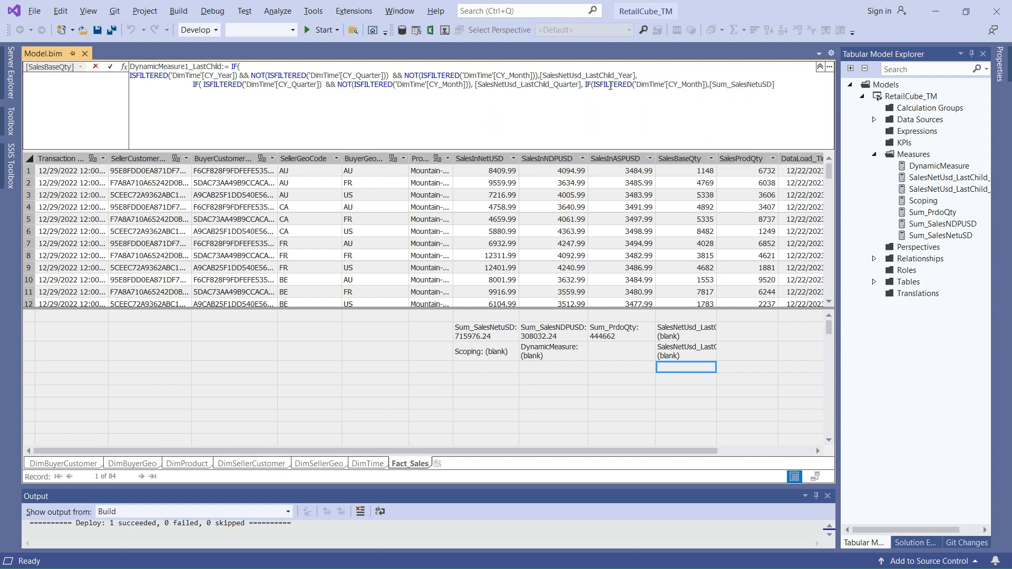
type(")")
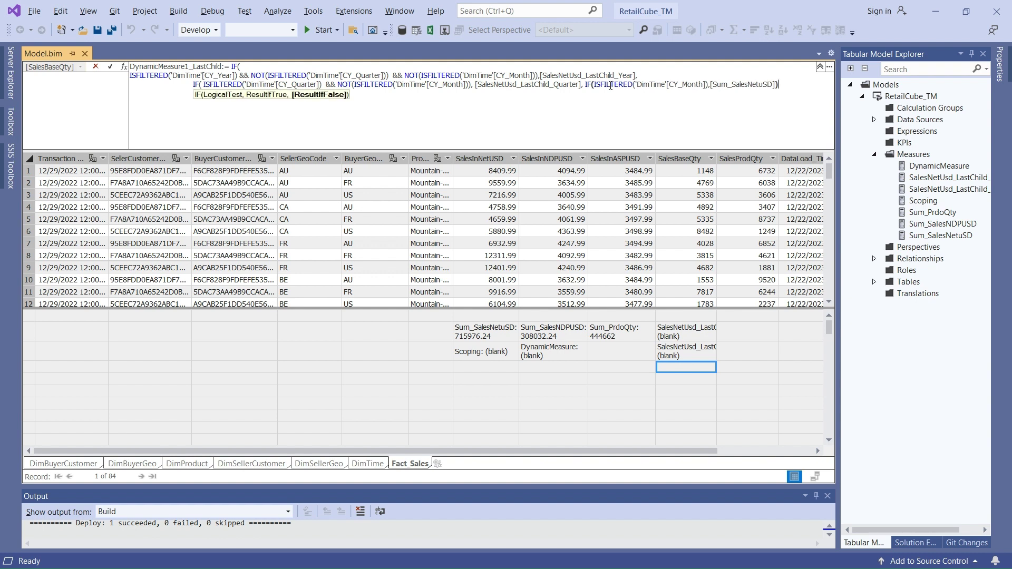
type(")")
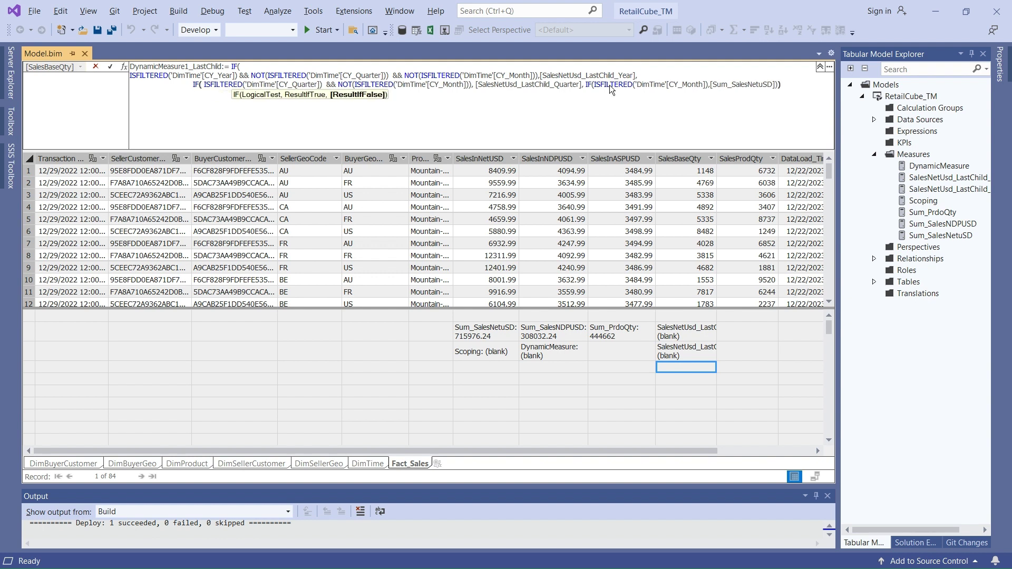
type(")")
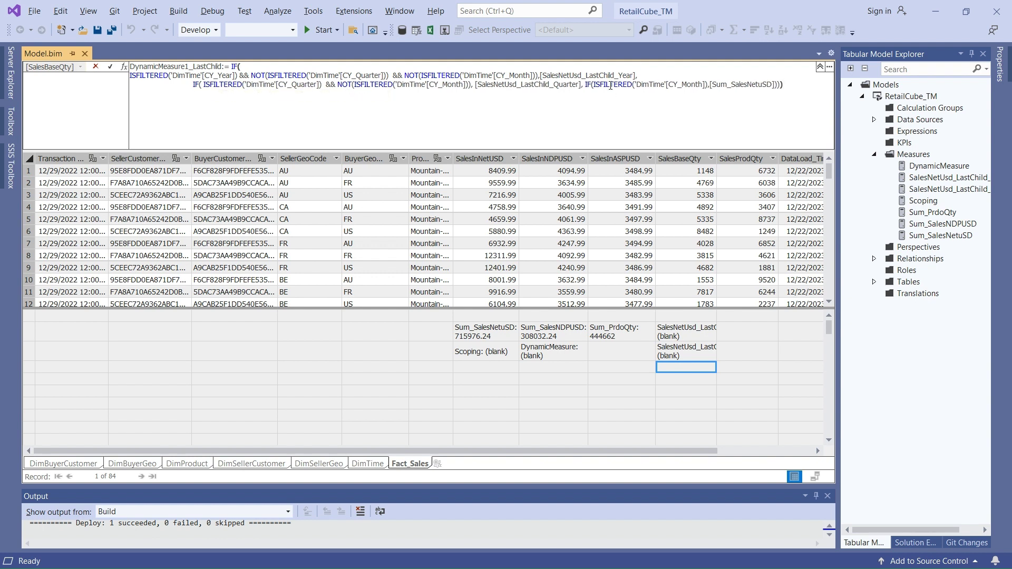
key("Return")
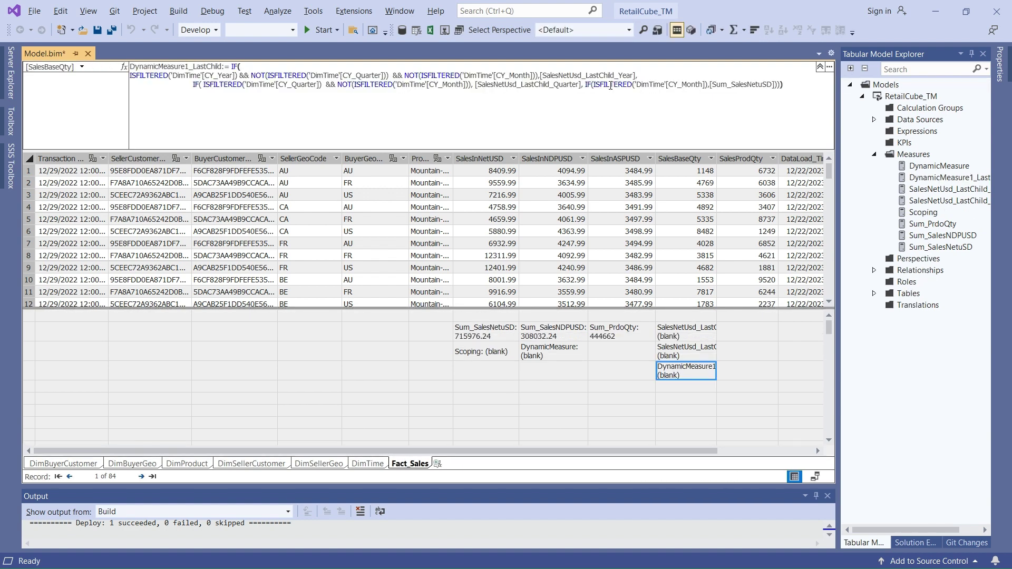
Step: Deploy the RetailCube_TM model, then switch to the Excel workbook and refresh its data
left_click(310, 32)
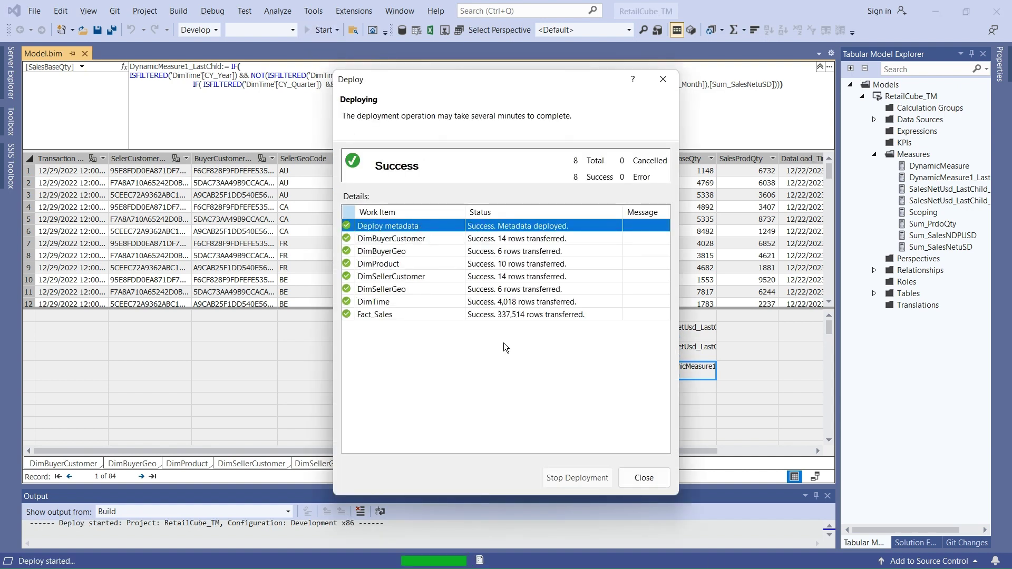
left_click(652, 477)
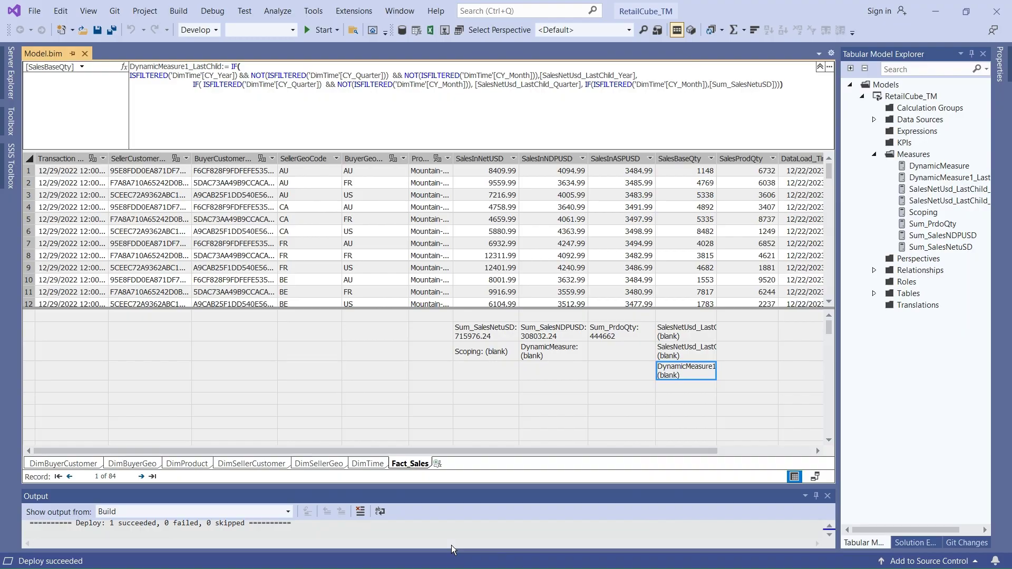
key("alt+Tab")
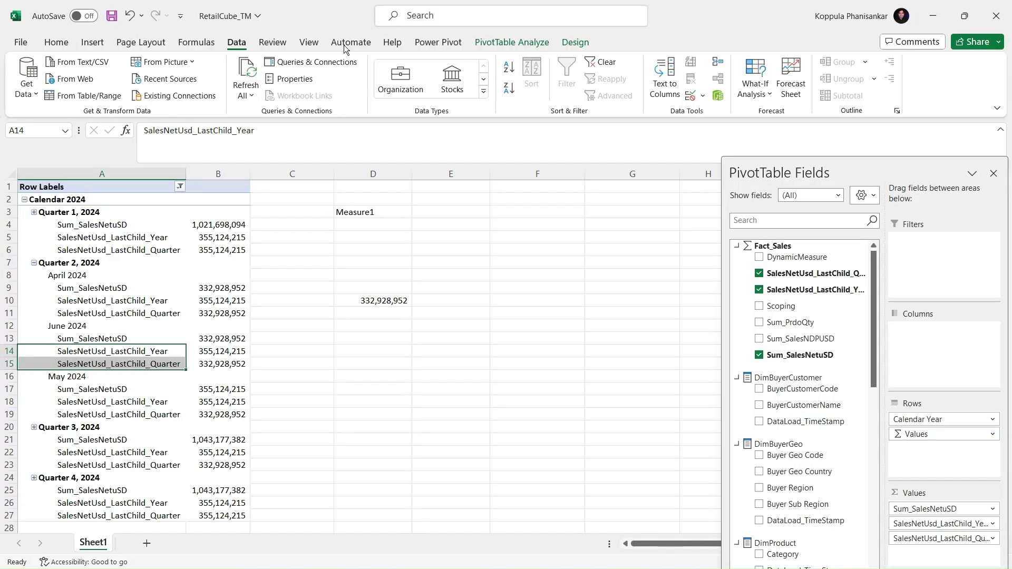
left_click(245, 71)
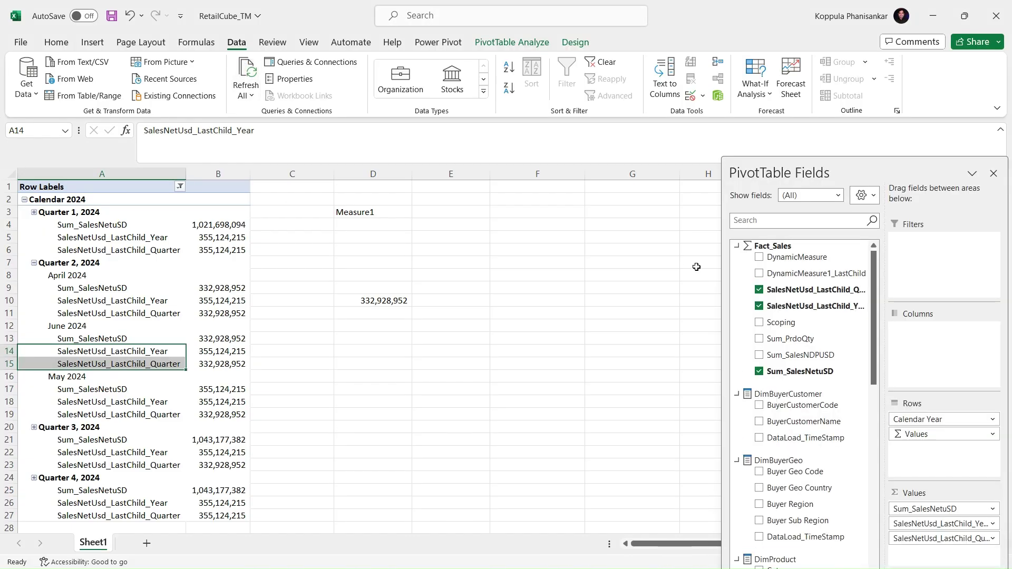
Step: Replace SalesNetUsd_LastChild_Year and SalesNetUsd_LastChild_Quarter in the PivotTable values with DynamicMeasure1_LastChild, widening the field list for readable names
left_click_drag(722, 327, 556, 318)
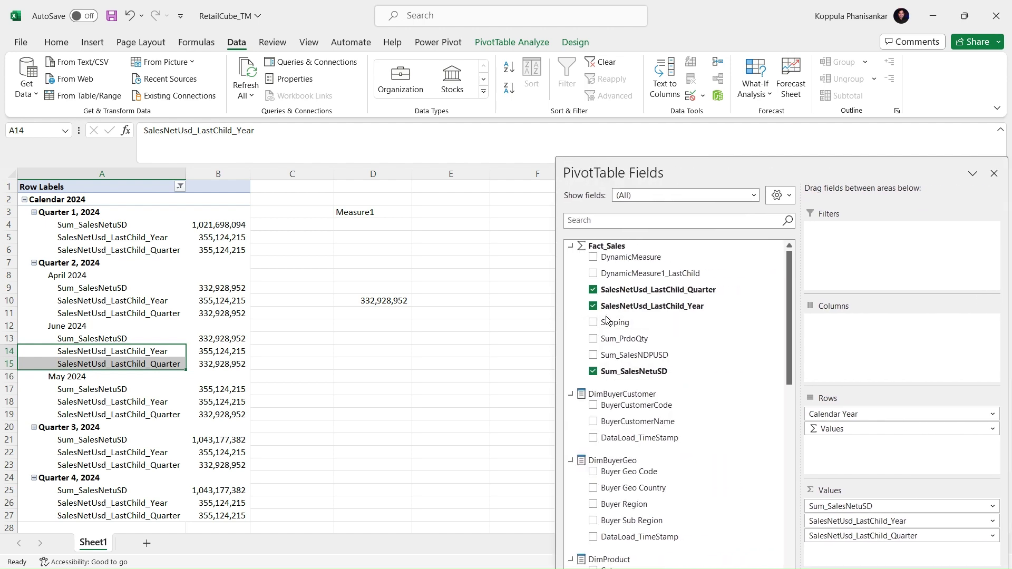
left_click_drag(679, 273, 729, 508)
left_click_drag(884, 522, 741, 506)
left_click(206, 292)
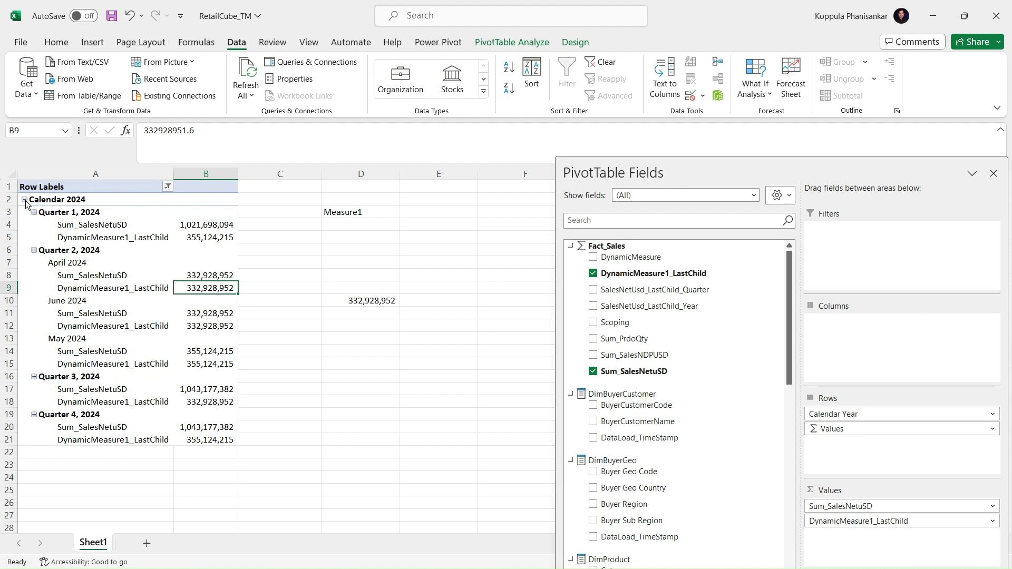
Step: Expand Quarter 4, 2024 and copy December's Sum_SalesNetuSD value into cell D8 as a reference
left_click(34, 414)
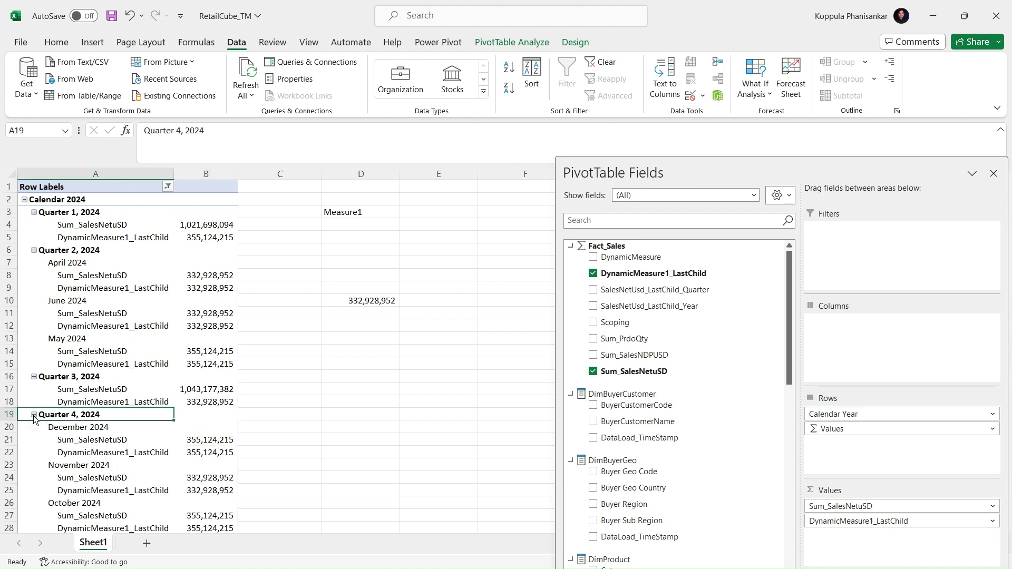
left_click(207, 442)
key("ctrl+c")
left_click(368, 274)
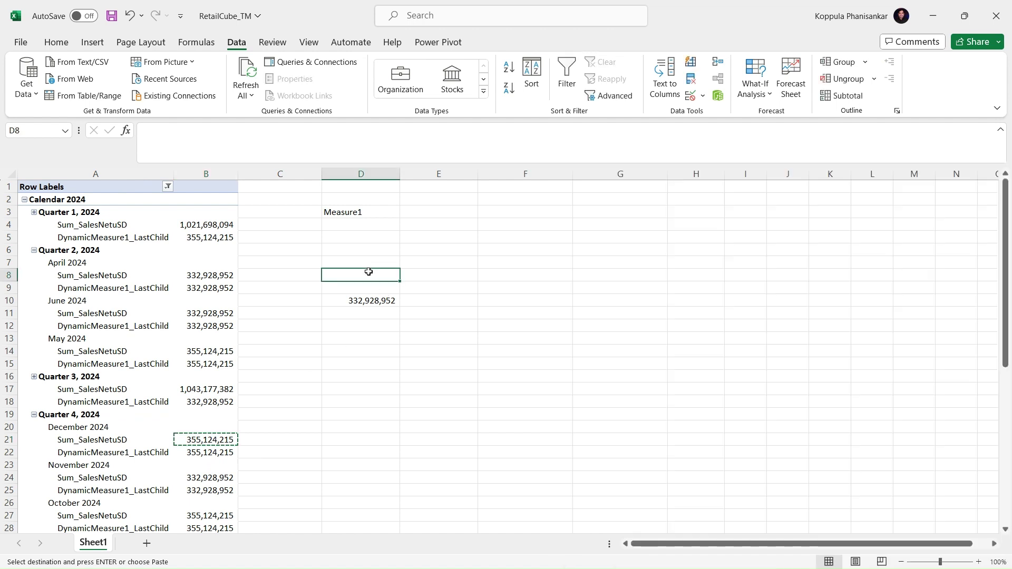
key("ctrl+v")
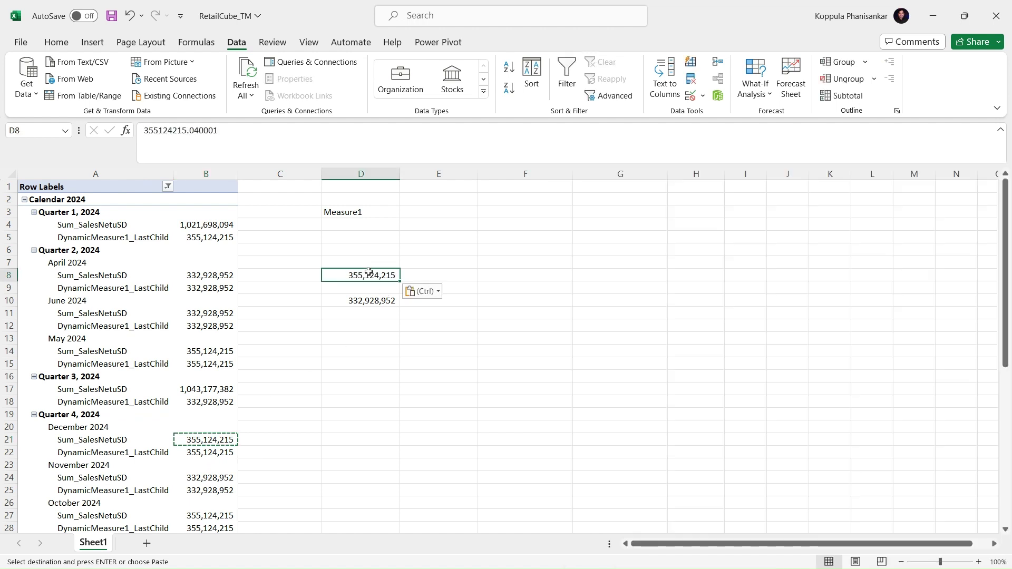
left_click(358, 303)
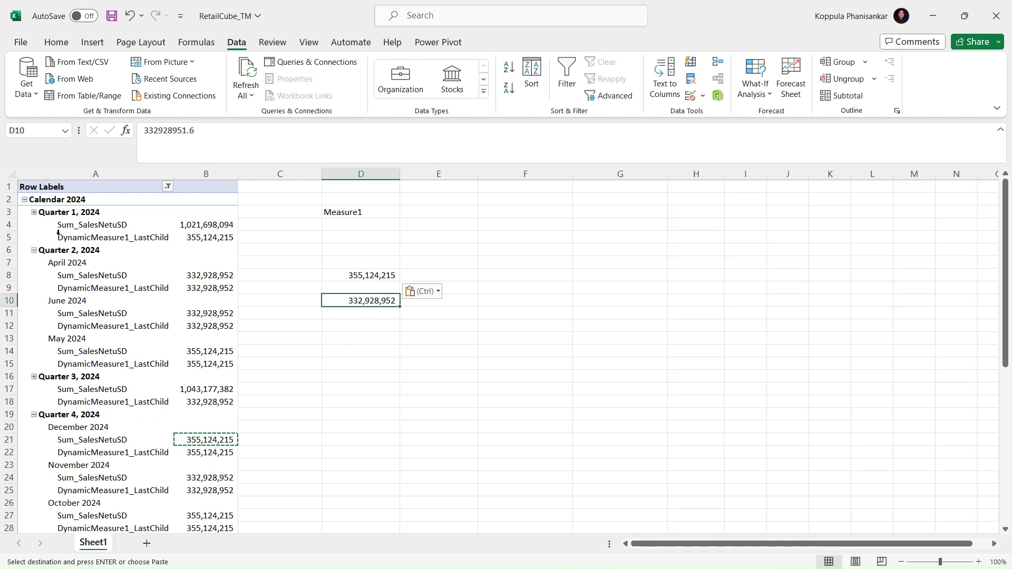
Step: Collapse Quarter 2, Quarter 4 and Calendar 2024, and check DynamicMeasure1_LastChild at the year level
left_click(34, 250)
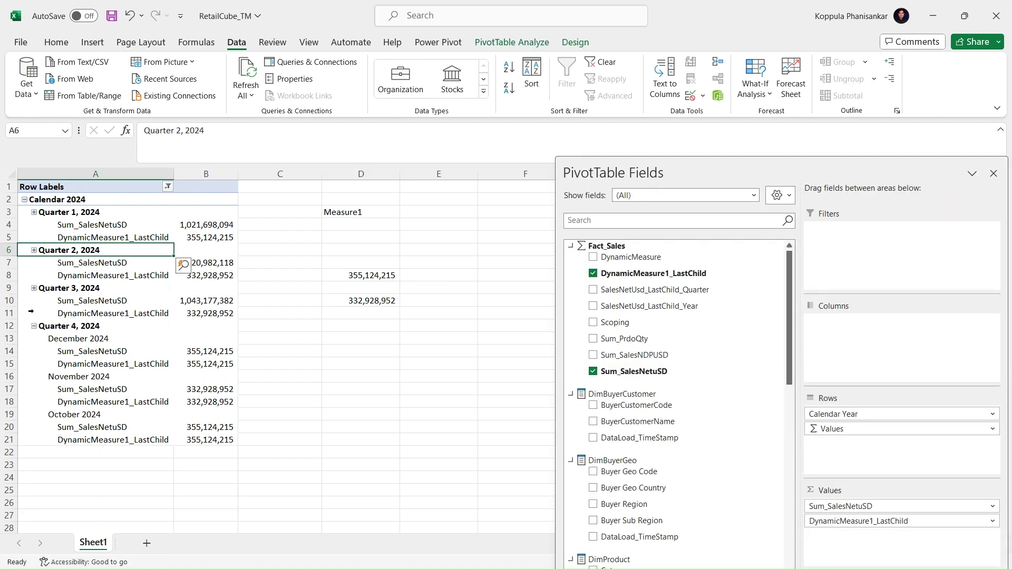
left_click(34, 326)
left_click(25, 199)
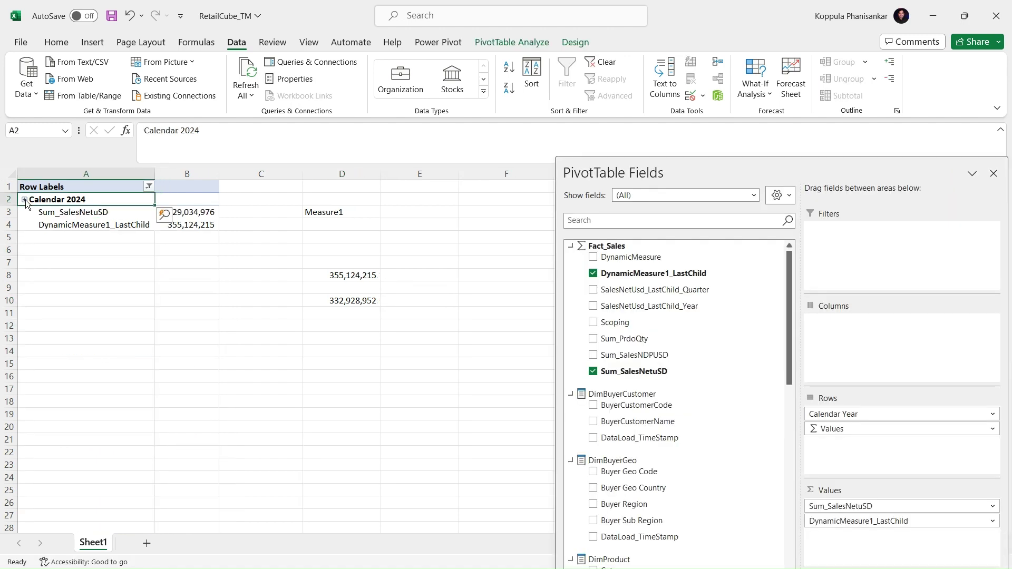
left_click(180, 223)
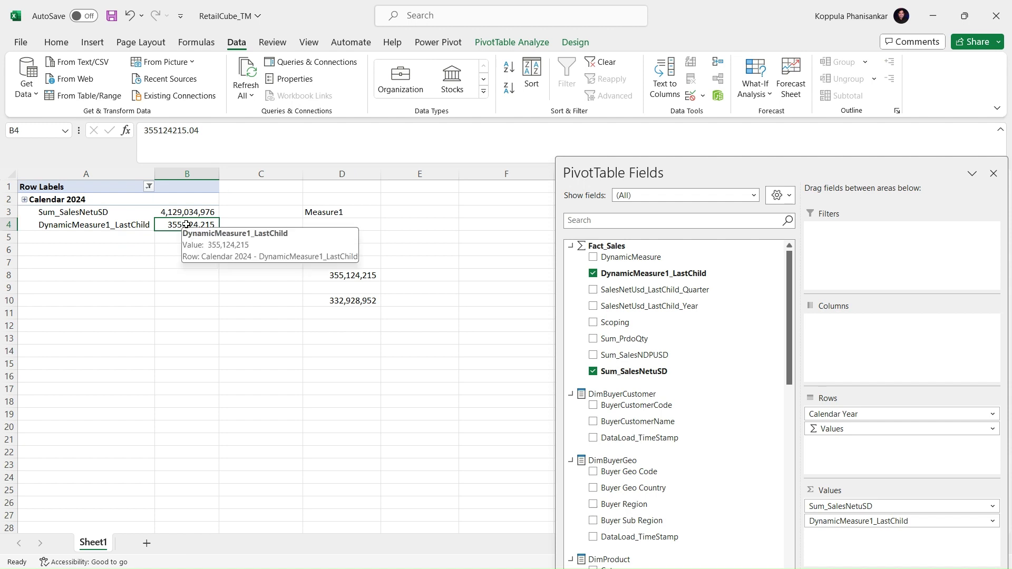
mouse_move(193, 226)
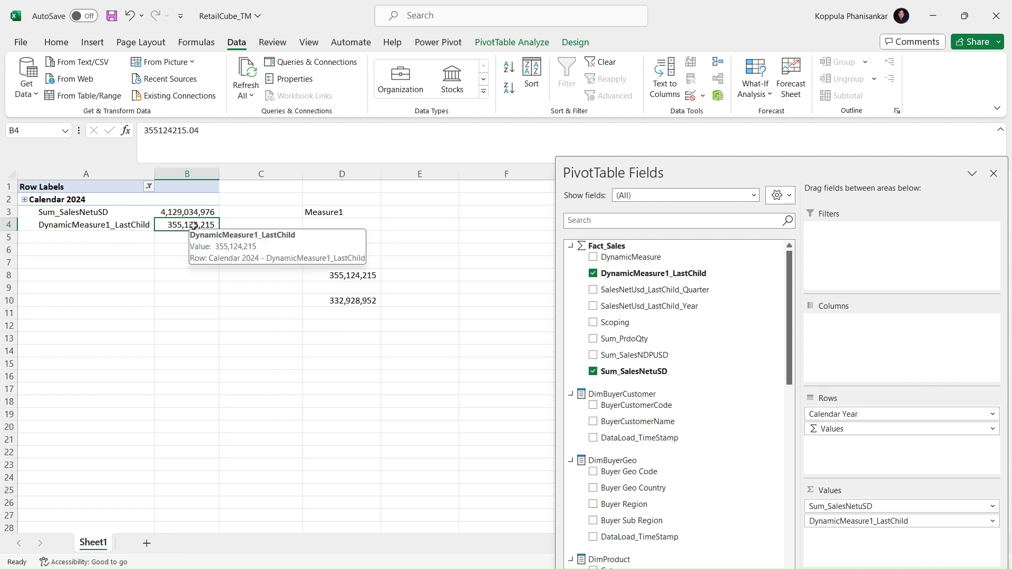
Step: Expand Calendar 2024 and check the DynamicMeasure1_LastChild values for Quarters 1, 2 and 3
left_click(24, 200)
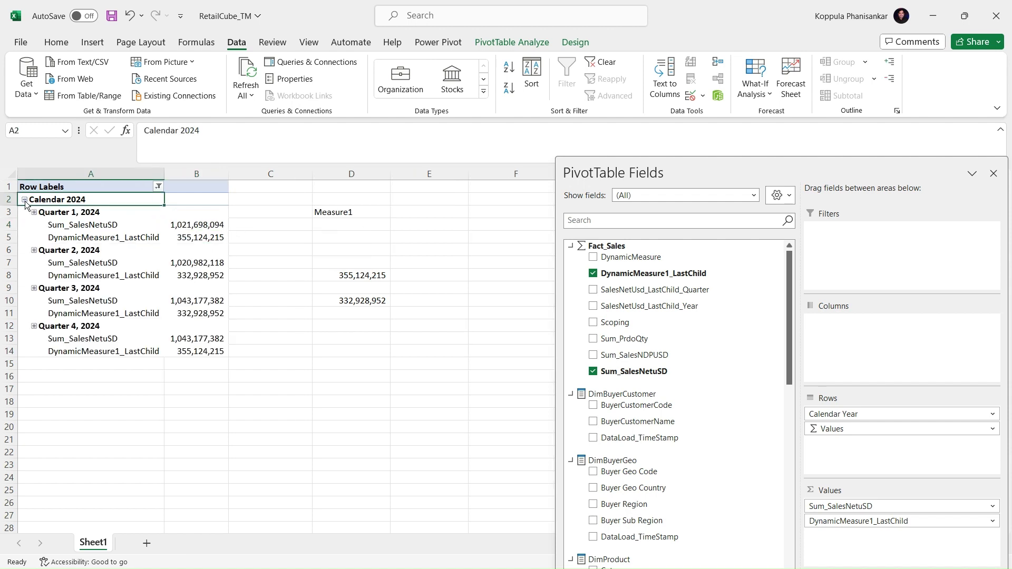
left_click(198, 238)
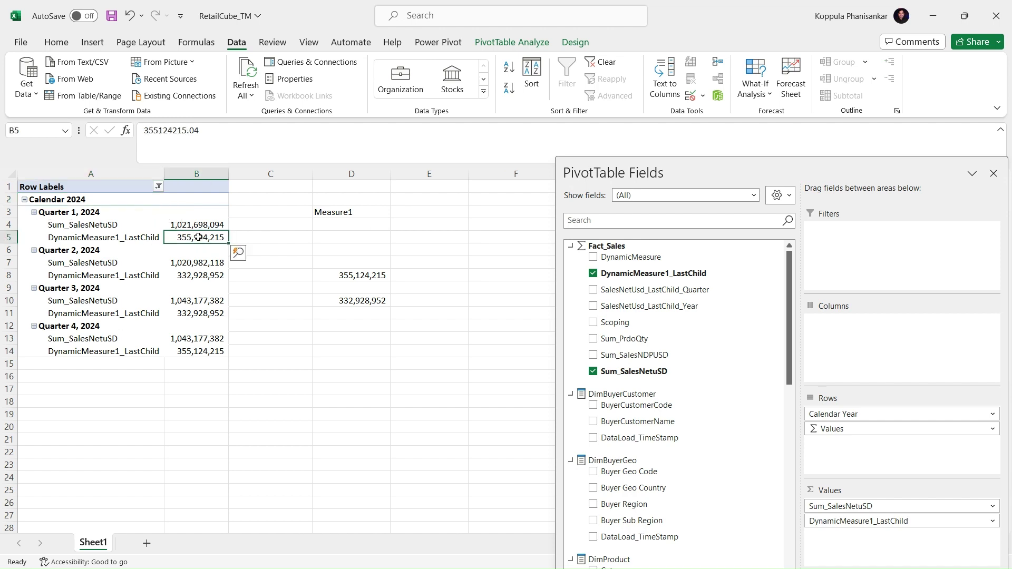
left_click(203, 278)
left_click(204, 311)
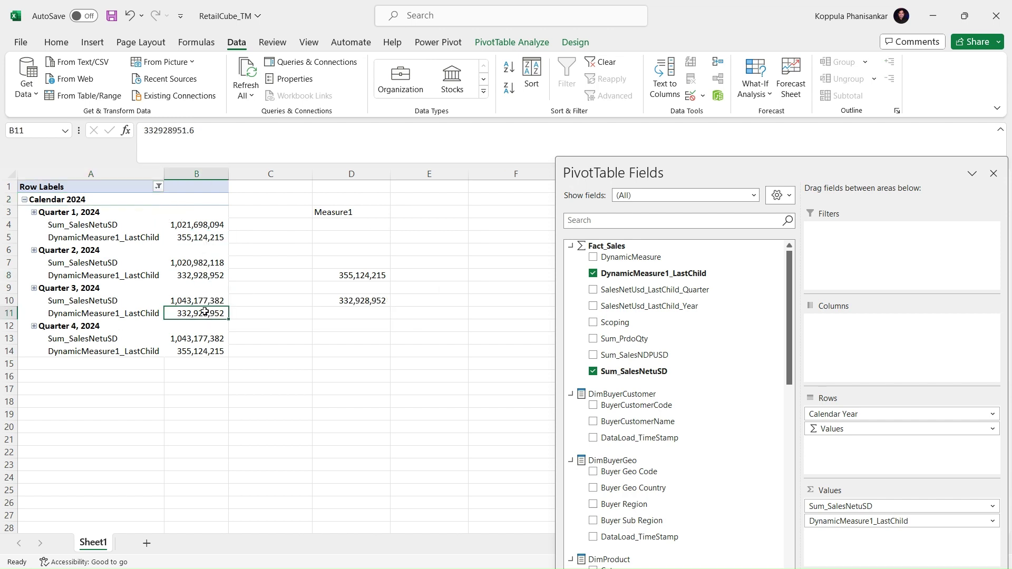
Step: Expand Quarter 2, 2024, compare DynamicMeasure1_LastChild with Sum_SalesNetuSD for its months, and collapse the quarter again
left_click(34, 250)
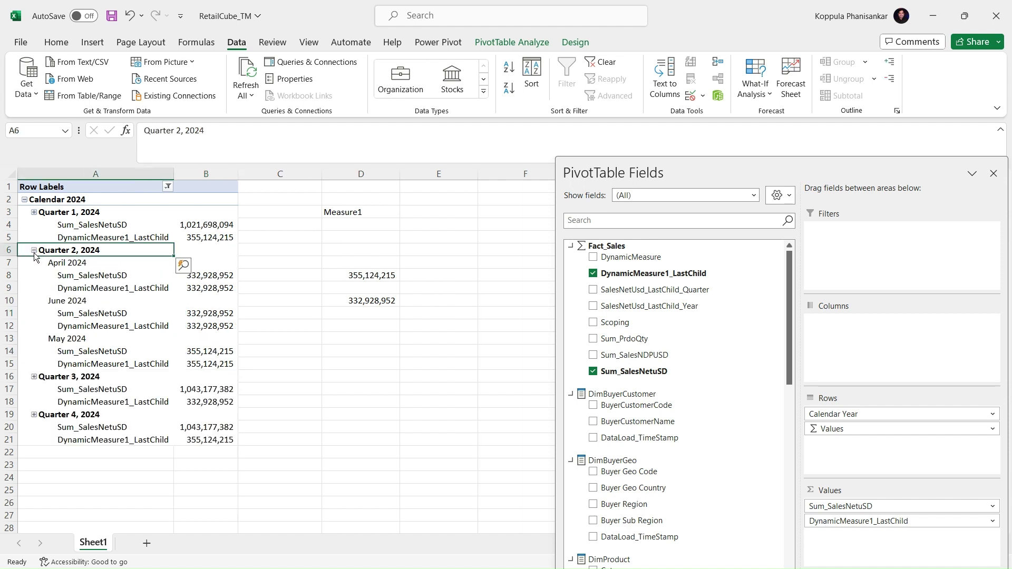
left_click(208, 325)
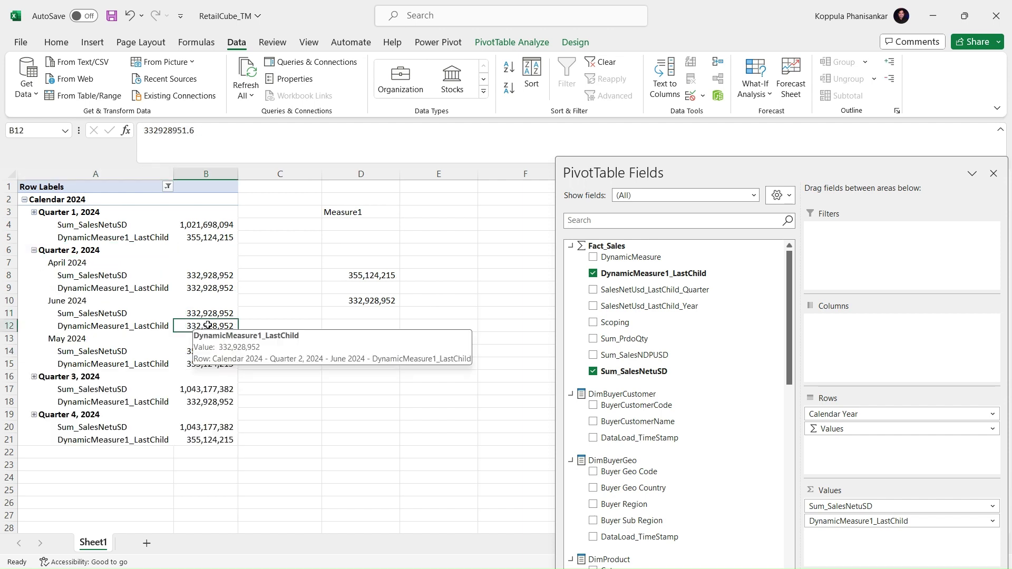
left_click(71, 265)
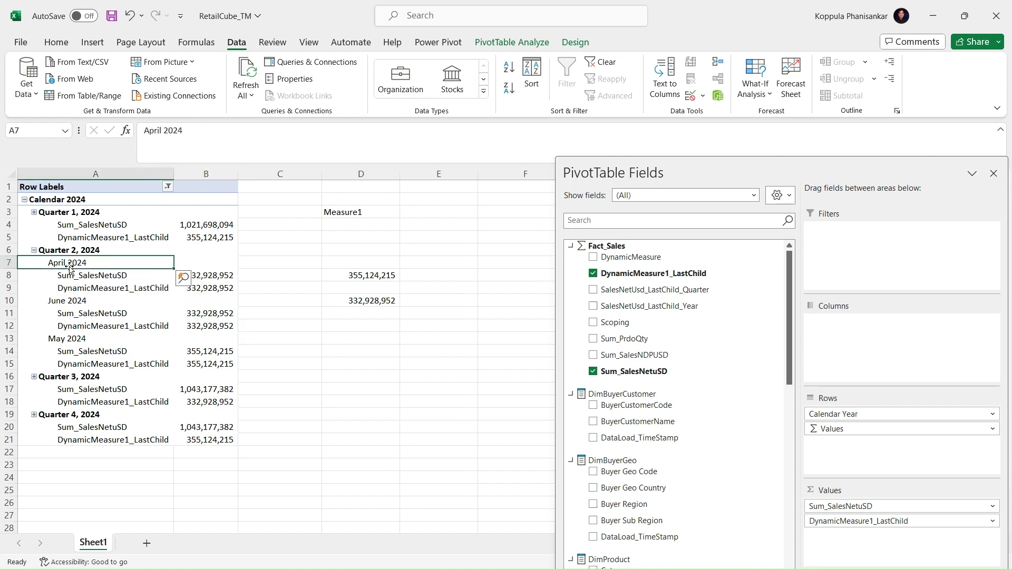
left_click(211, 277)
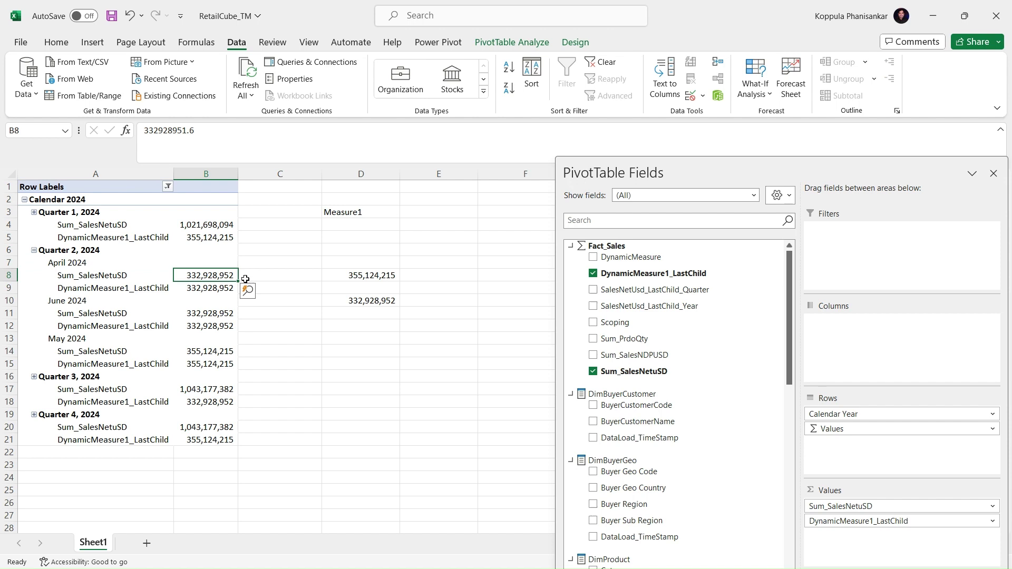
left_click(200, 288)
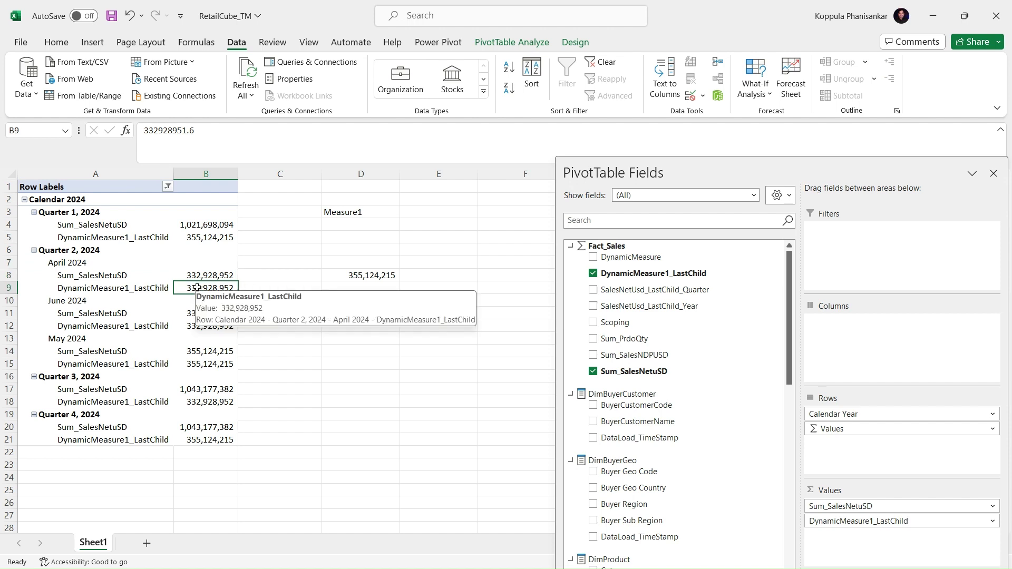
left_click(201, 363)
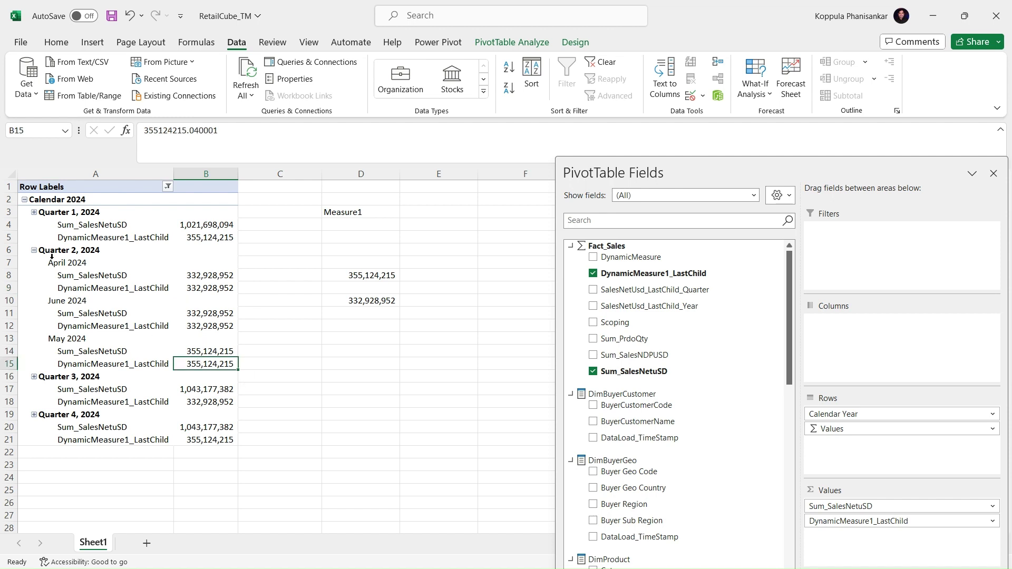
left_click(33, 249)
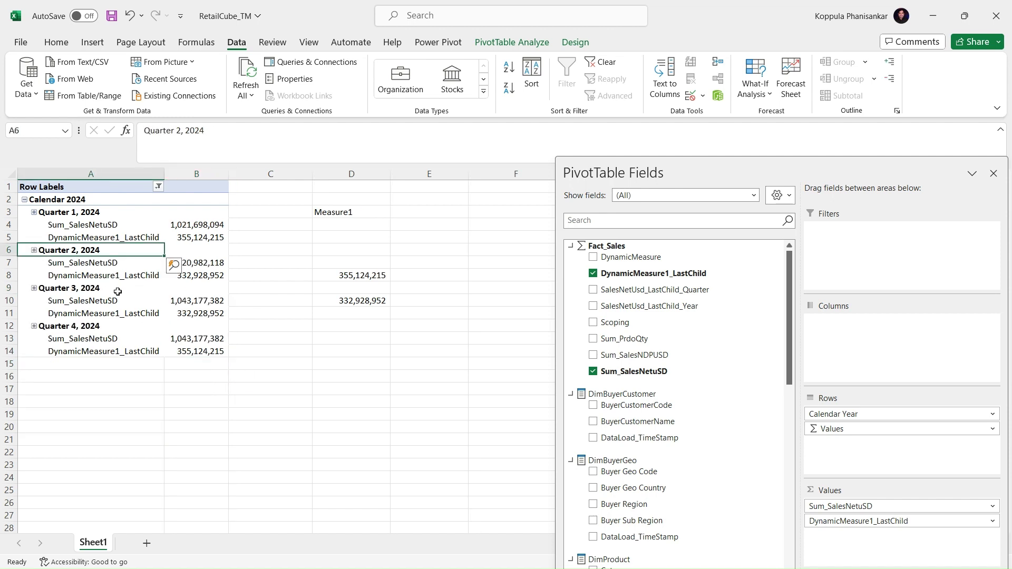